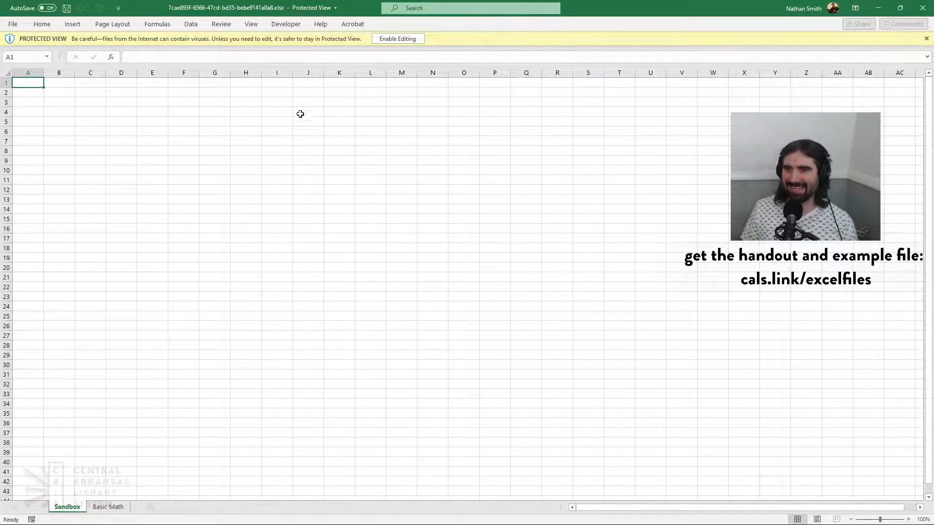
Enable editing of the downloaded workbook that is open in Protected View
left_click(397, 39)
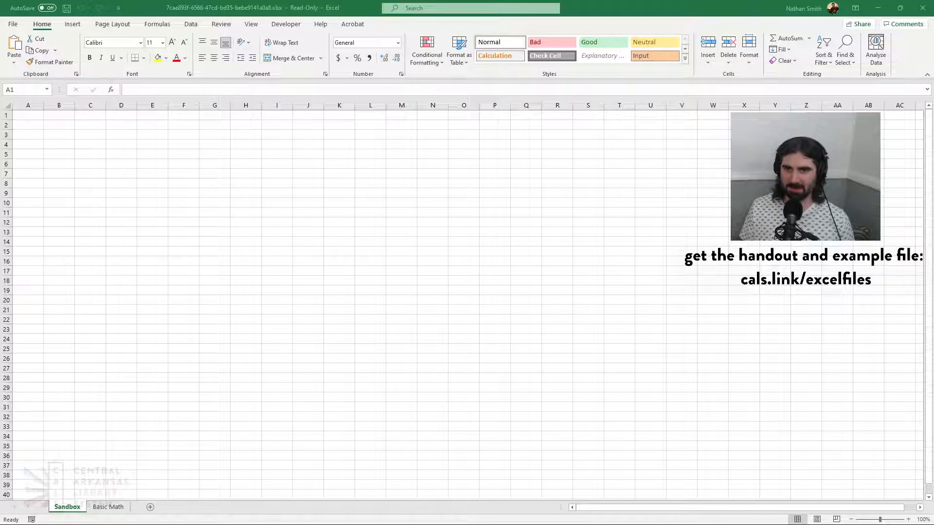
left_click(40, 115)
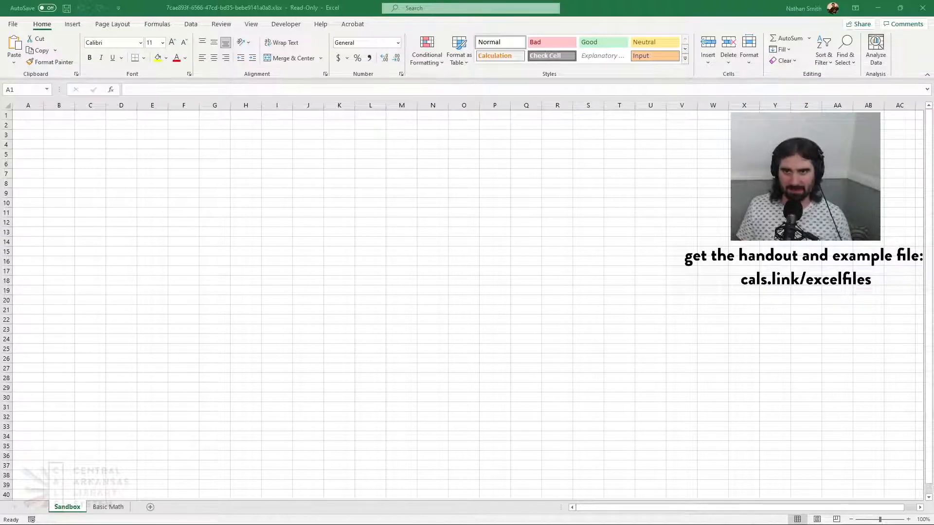
left_click(100, 174)
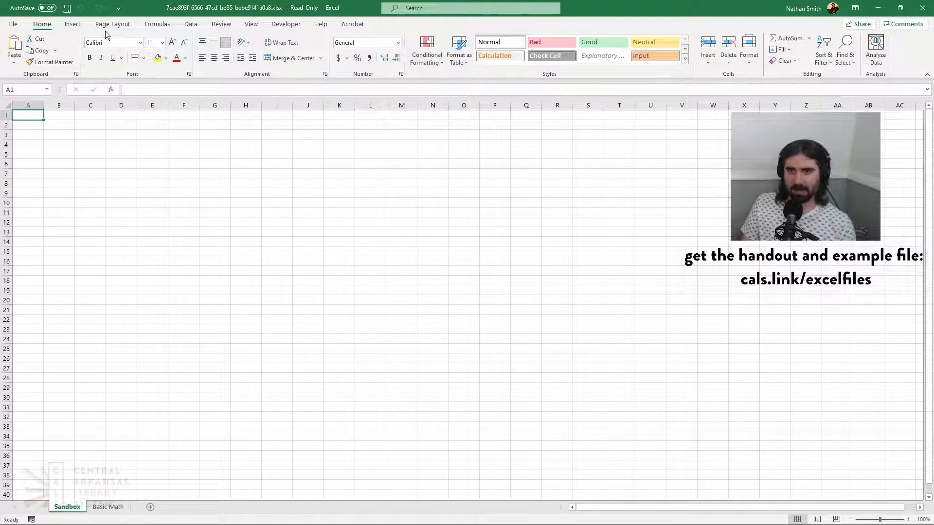
Examine the commands available under Insert, Page Layout, Formulas, Data, Review, View, Developer, Help, Acrobat and Home, plus the file management options
left_click(73, 25)
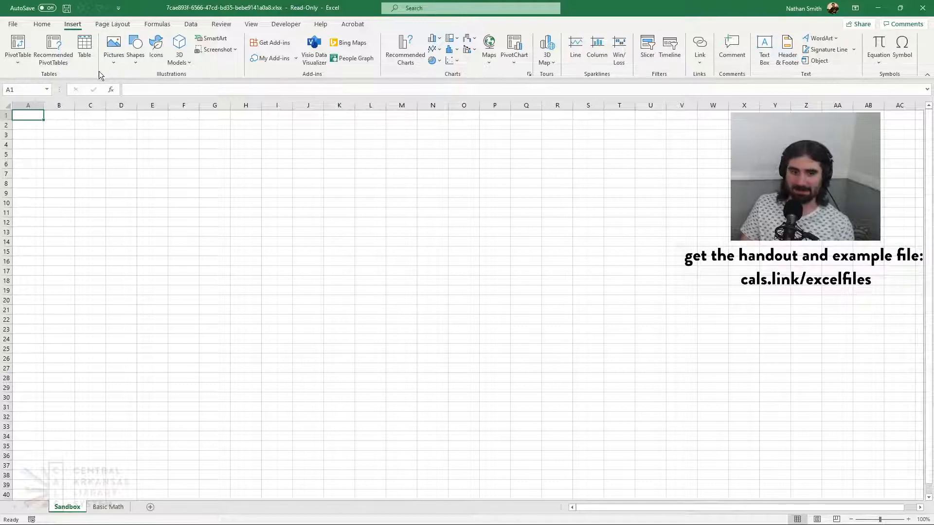
left_click(115, 27)
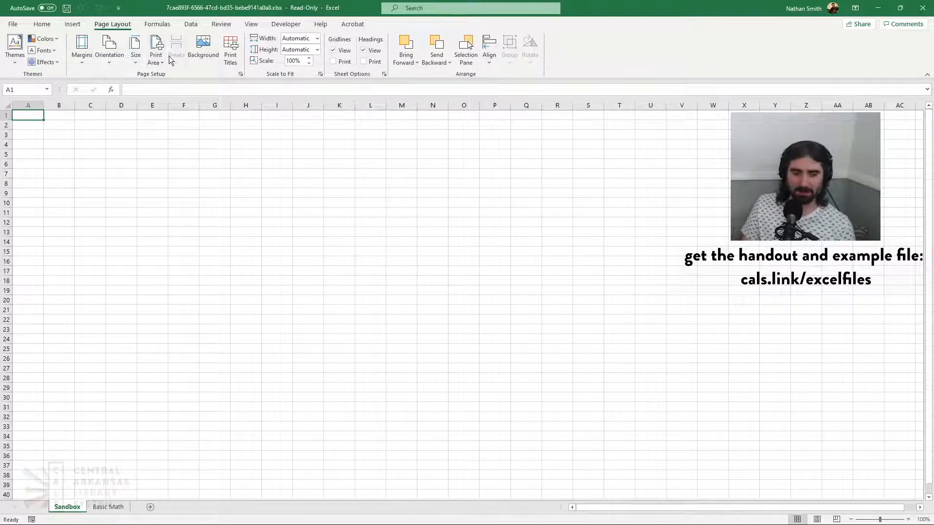
left_click(147, 24)
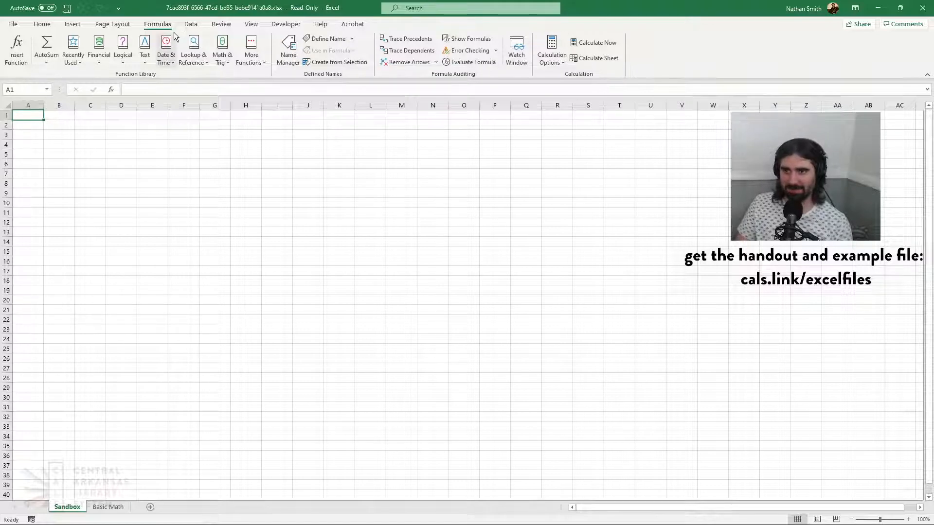
left_click(186, 28)
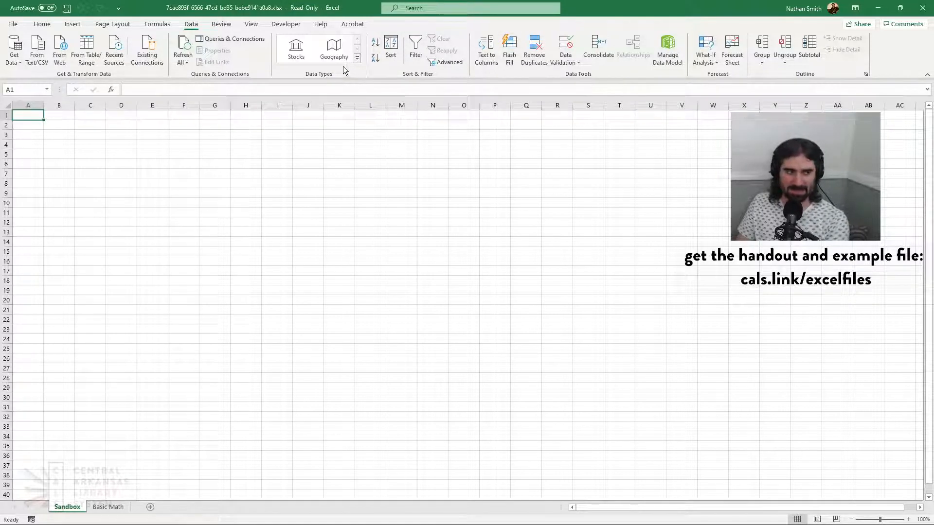
left_click(227, 24)
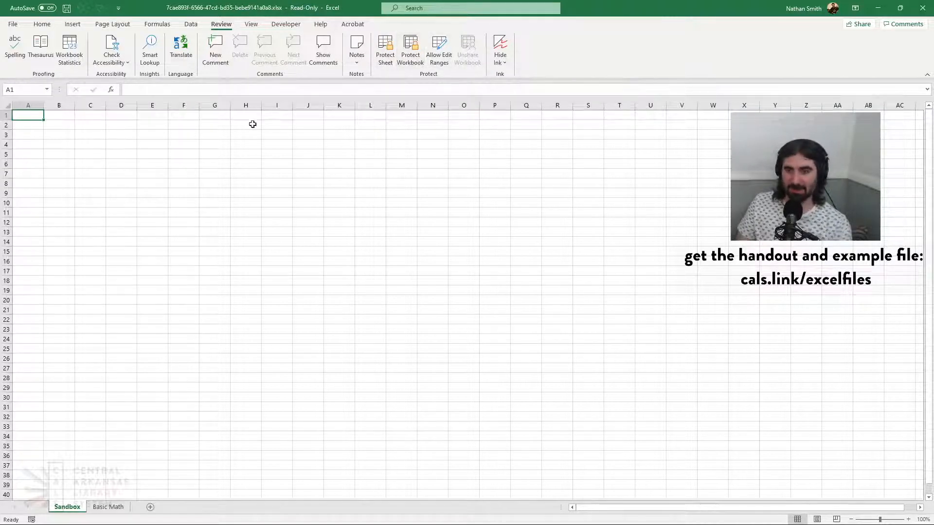
left_click(251, 25)
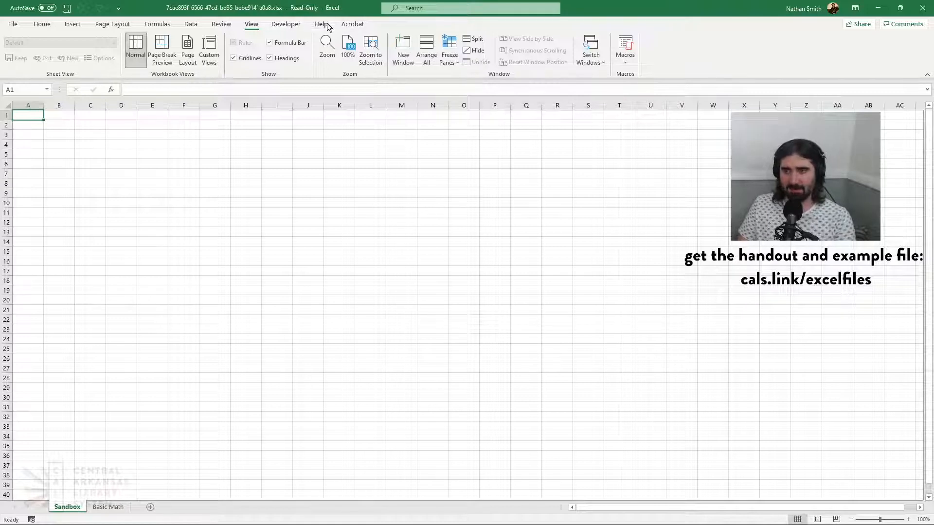
left_click(285, 25)
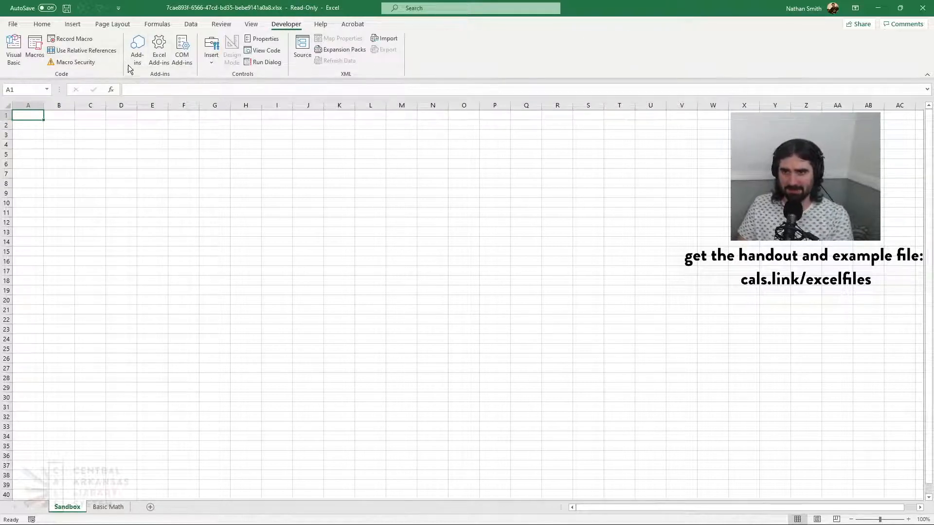
left_click(319, 25)
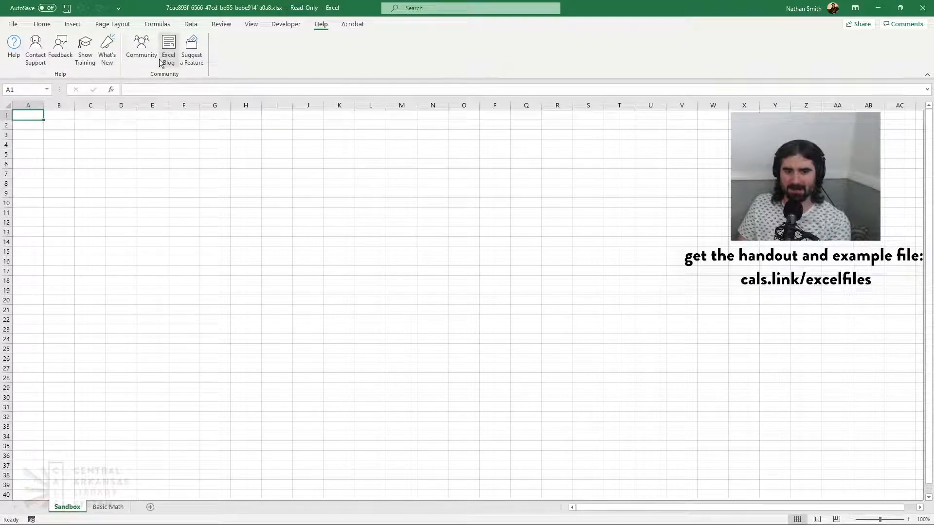
left_click(356, 26)
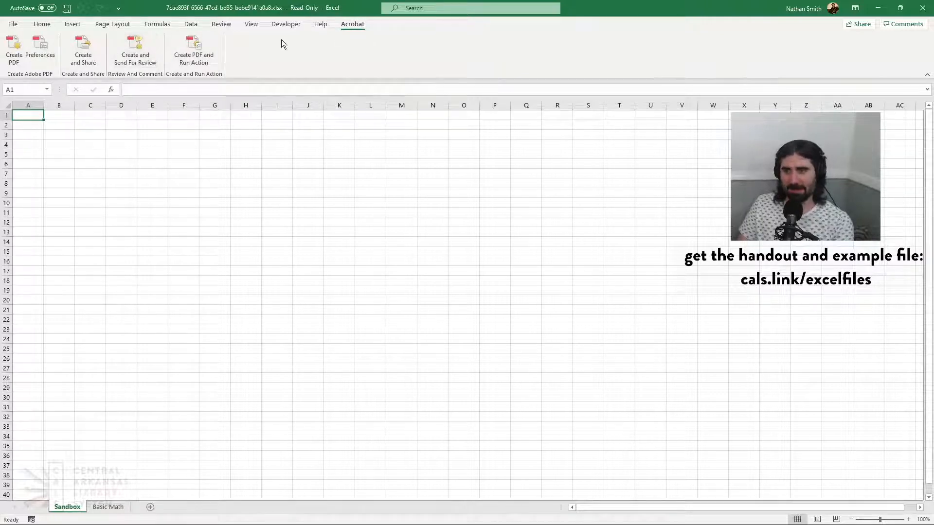
left_click(46, 24)
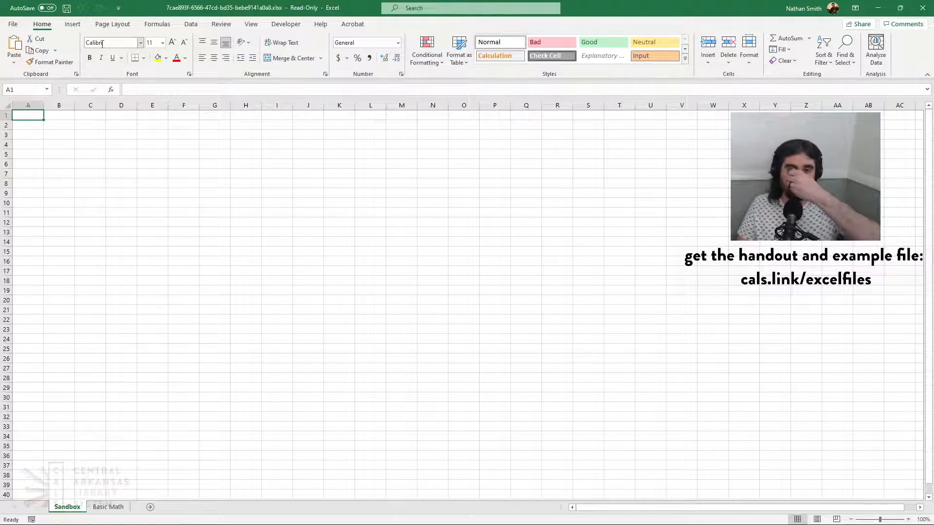
left_click(10, 28)
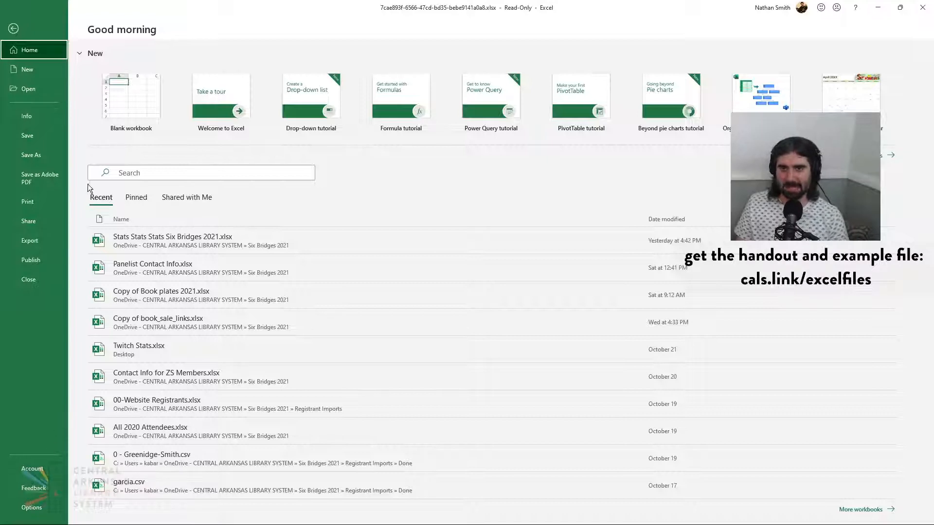
left_click(14, 29)
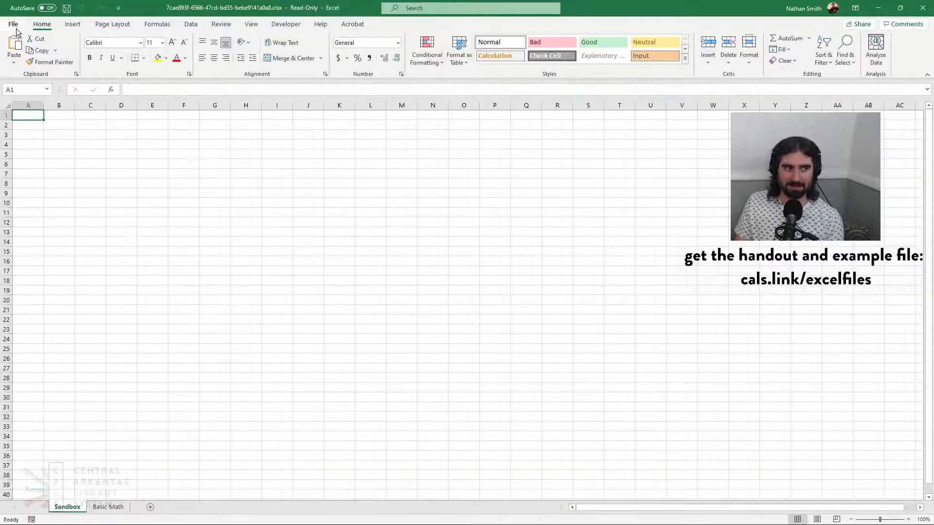
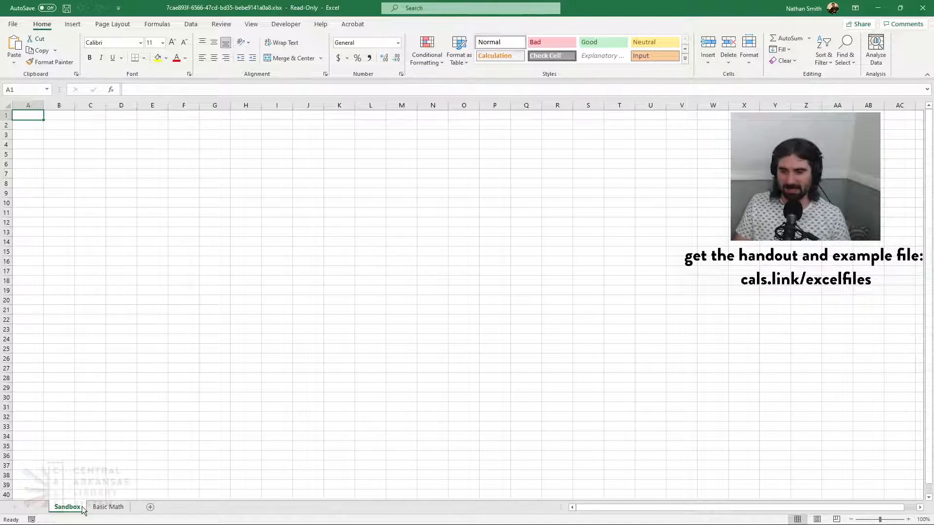
View the Basic Math sheet, return to the Sandbox sheet and set its zoom to 148%
left_click(117, 509)
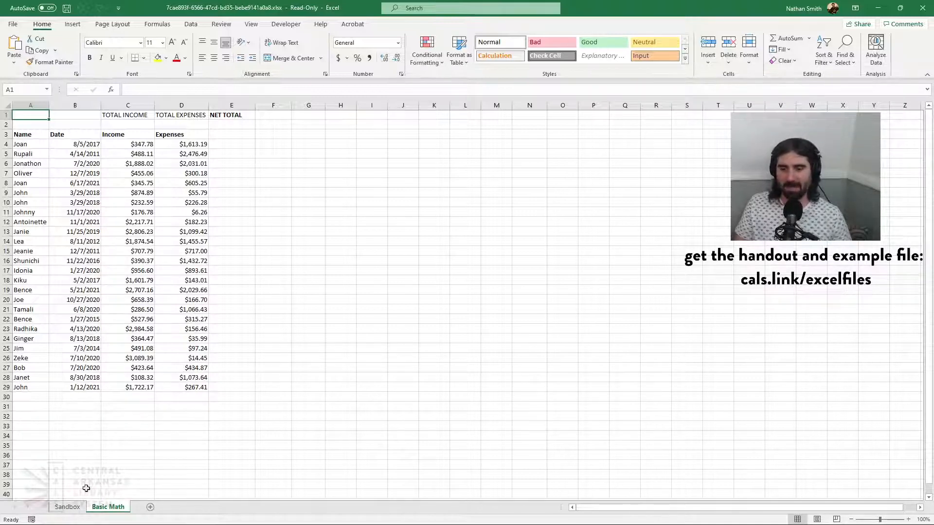
left_click(151, 507)
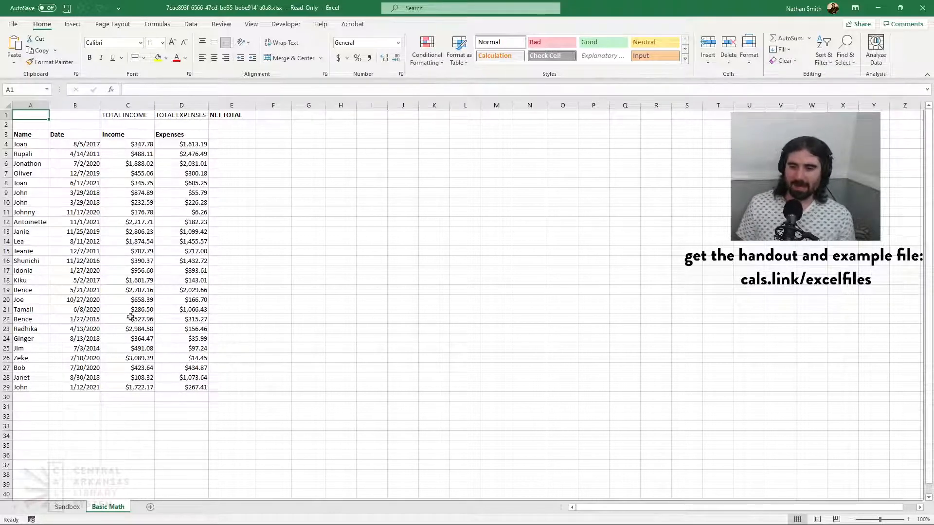
left_click(63, 508)
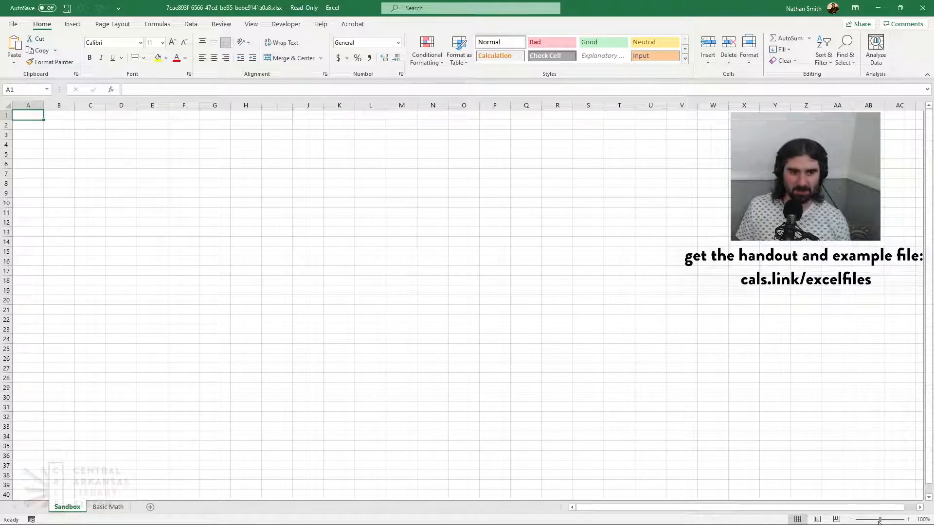
left_click_drag(882, 521, 885, 522)
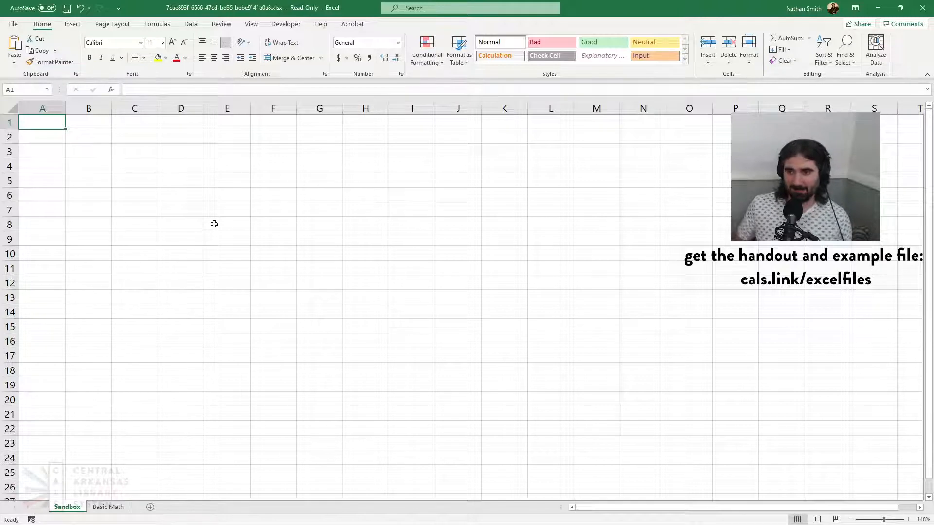
Select cell G6 and then cell F3 on the Sandbox sheet
left_click(319, 193)
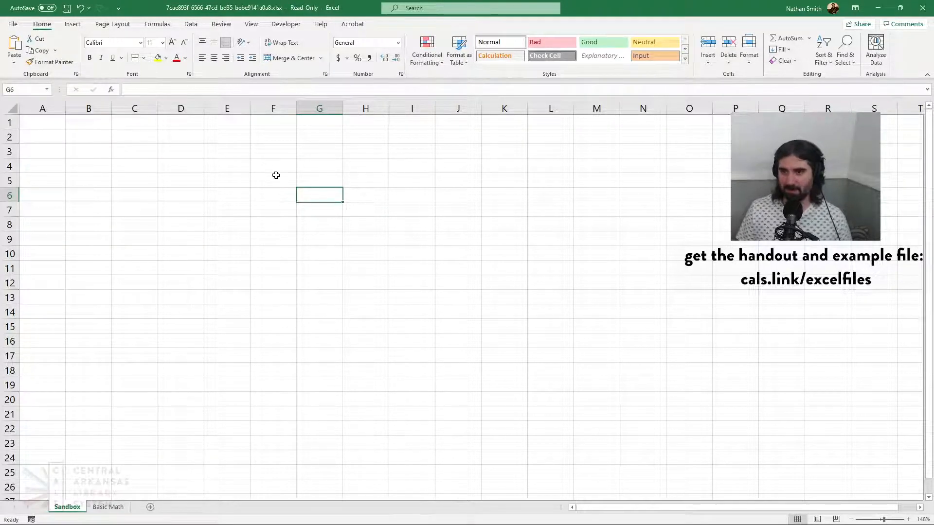
left_click(270, 153)
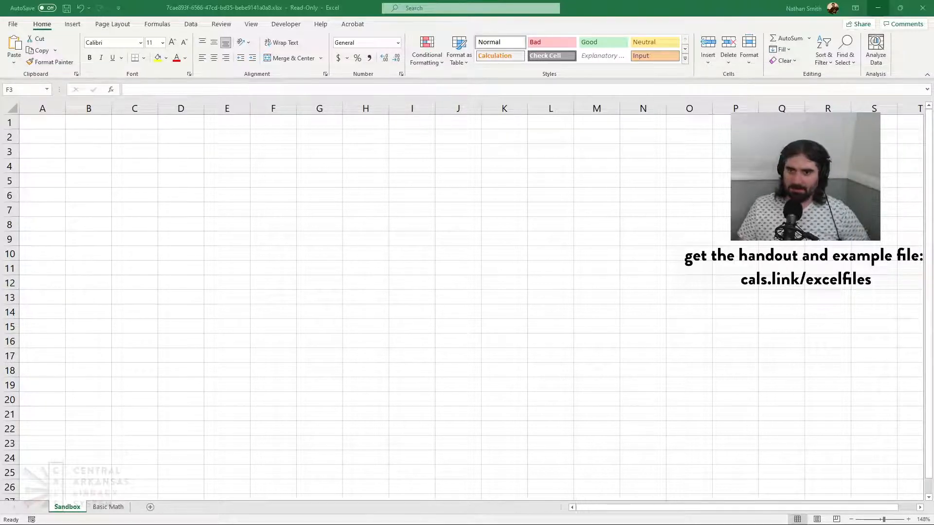
left_click(253, 325)
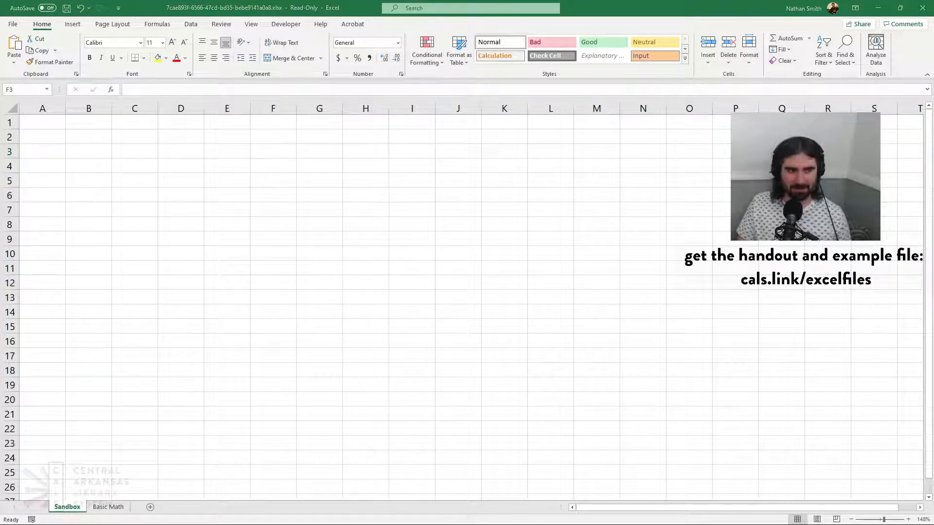
left_click(271, 170)
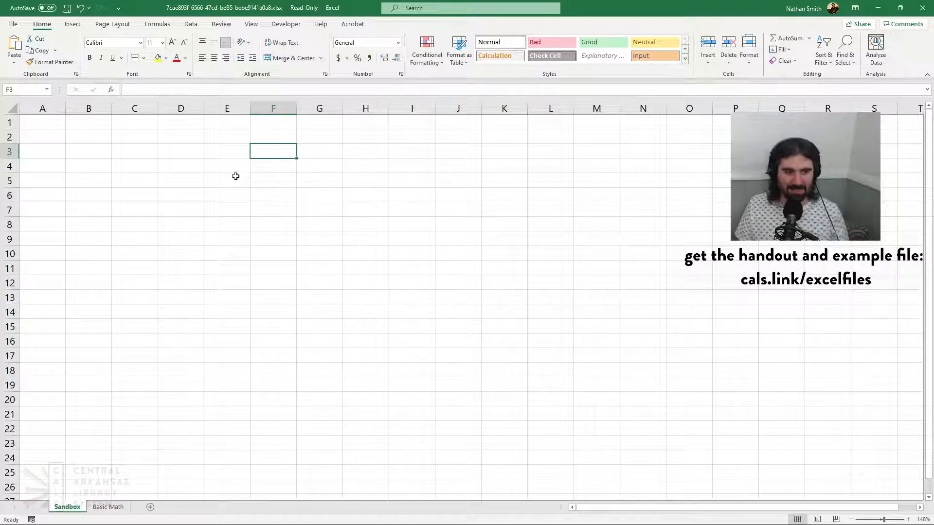
Move the active cell around the Sandbox grid from F3 through I6 and E5 to H8
key("Right")
key("Right")
key("Right")
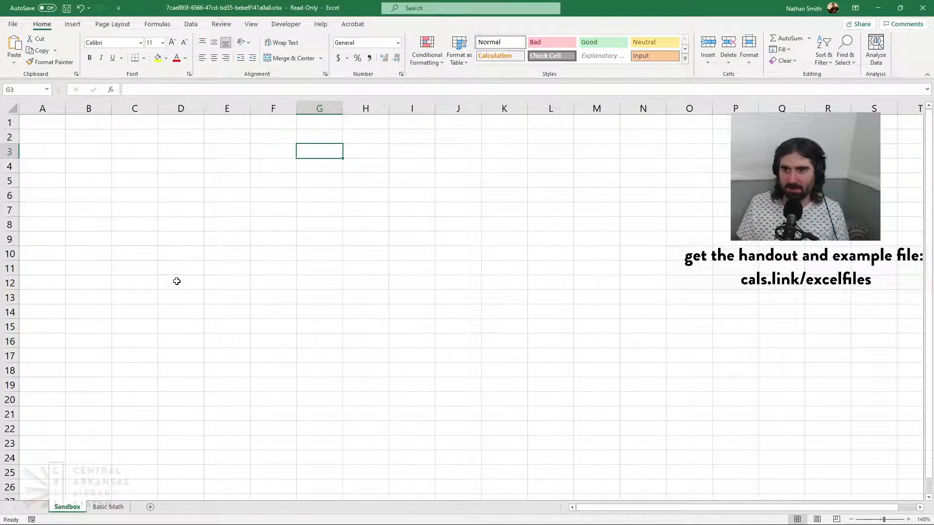
key("Down")
key("Down")
key("Down")
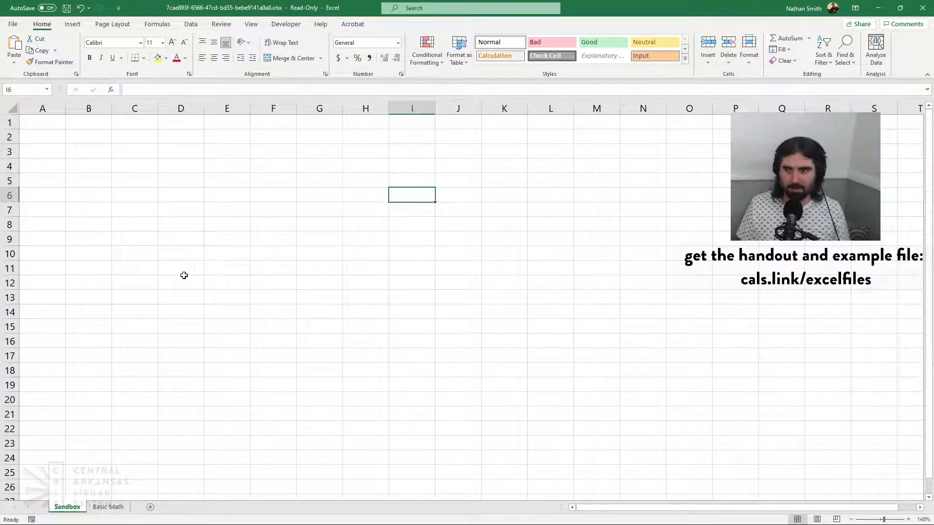
key("Left")
key("Left")
key("Left")
key("Left")
key("Up")
key("Up")
key("Up")
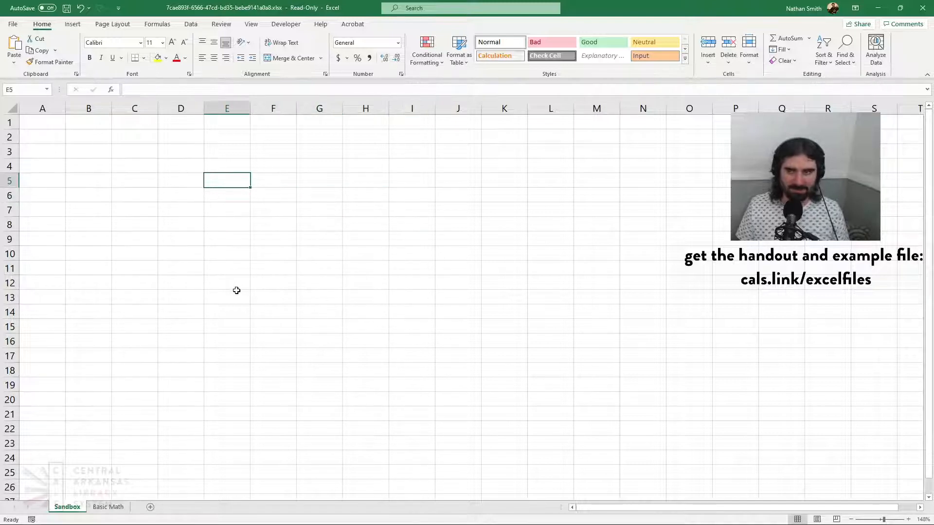
key("Right")
key("Right")
key("Right")
key("Down")
key("Down")
key("Down")
key("Down")
key("Down")
key("Down")
key("Down")
key("Down")
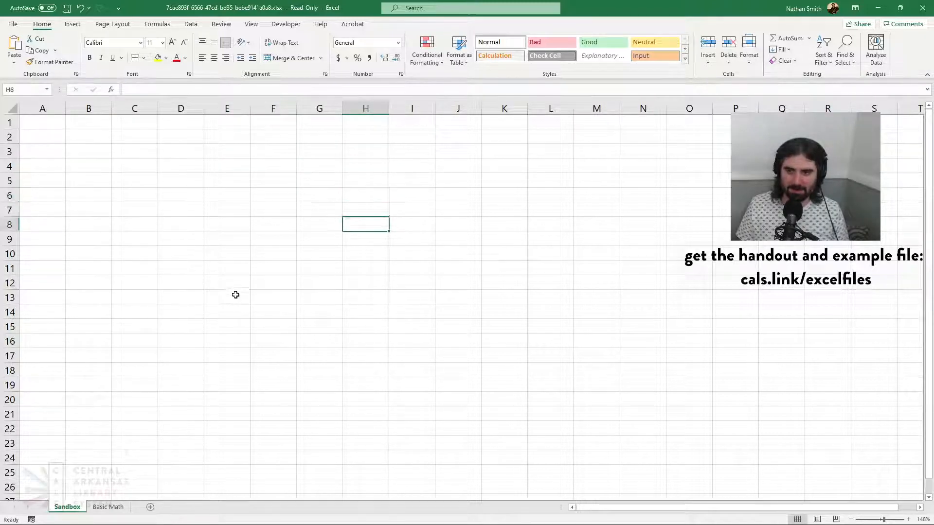
Enter "text" in cell E11
key("Left")
key("Left")
key("Left")
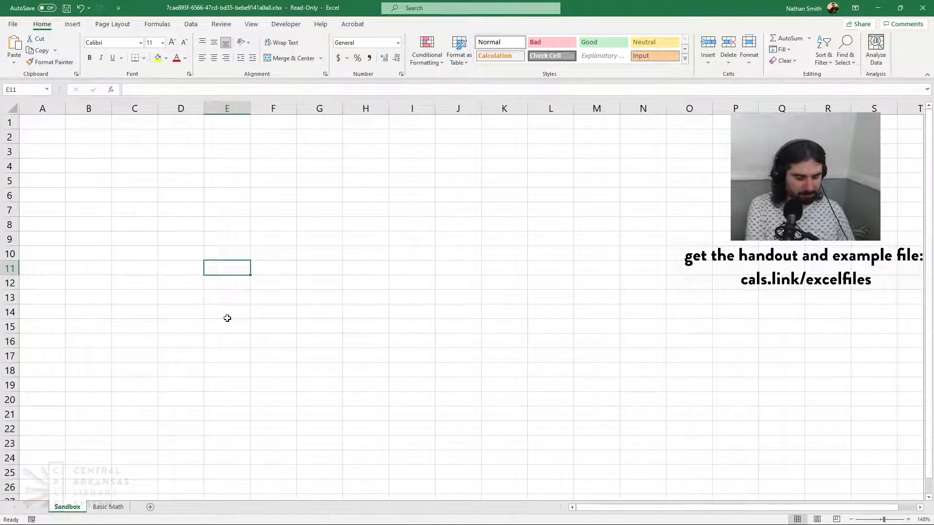
type("text")
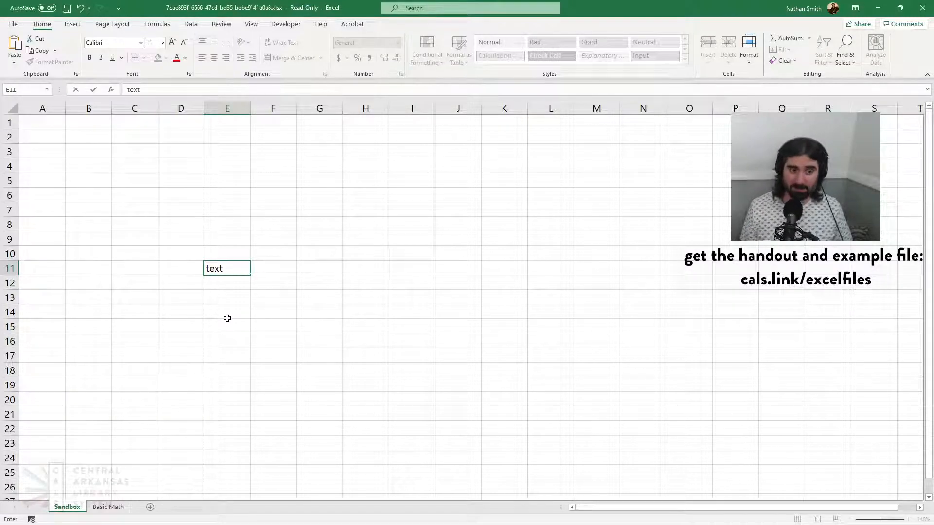
key("Return")
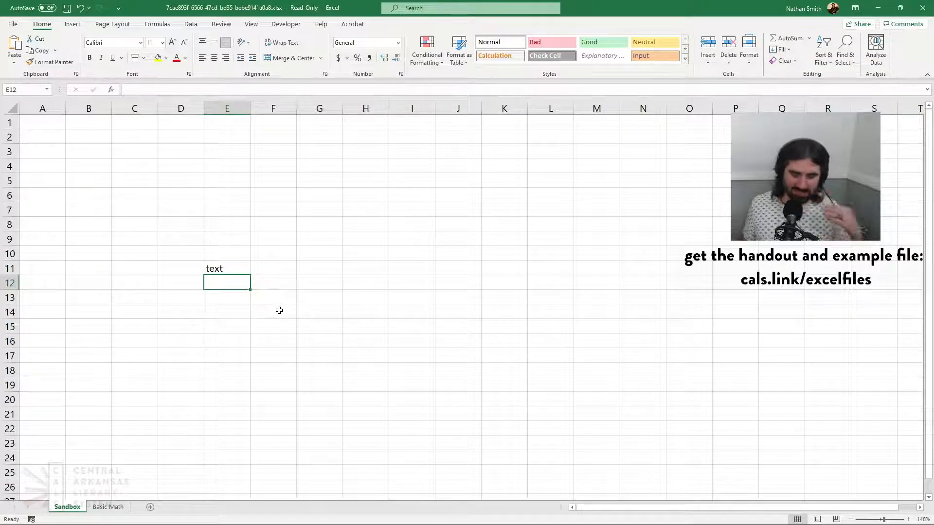
Start entering "whoops" in cell E12 and discard the entry
type("whoops")
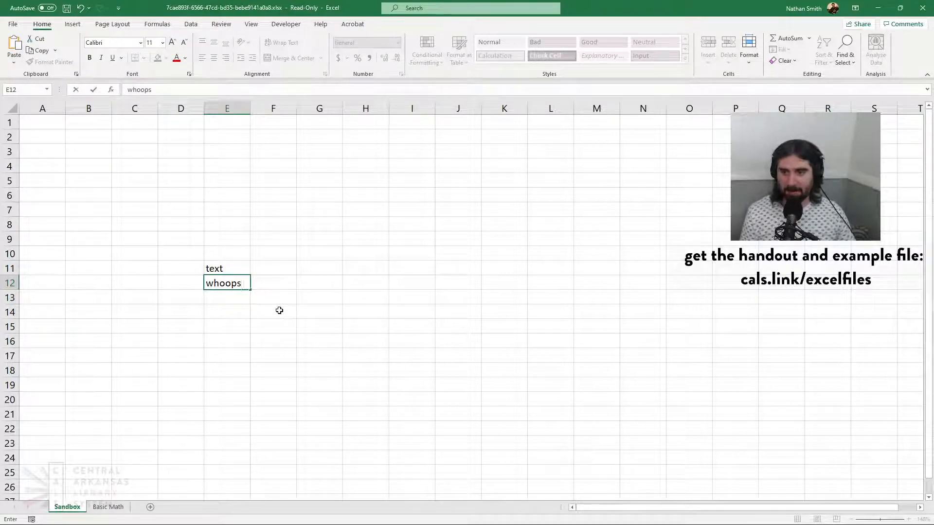
key("Escape")
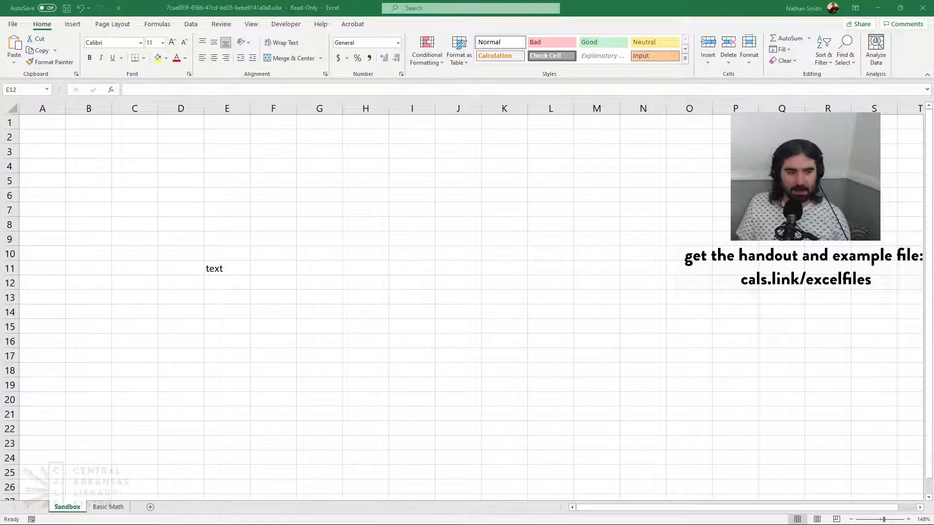
left_click(220, 276)
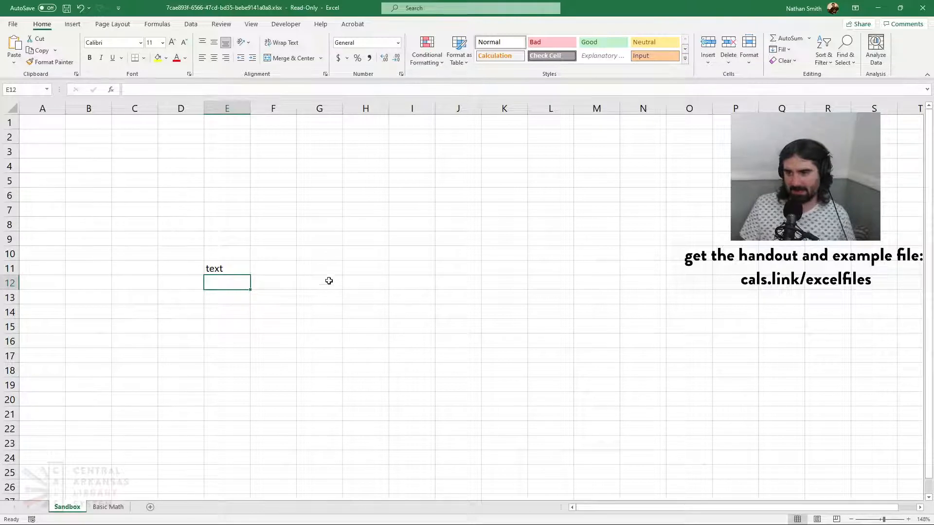
Enter "yo" in cell G7
left_click(322, 209)
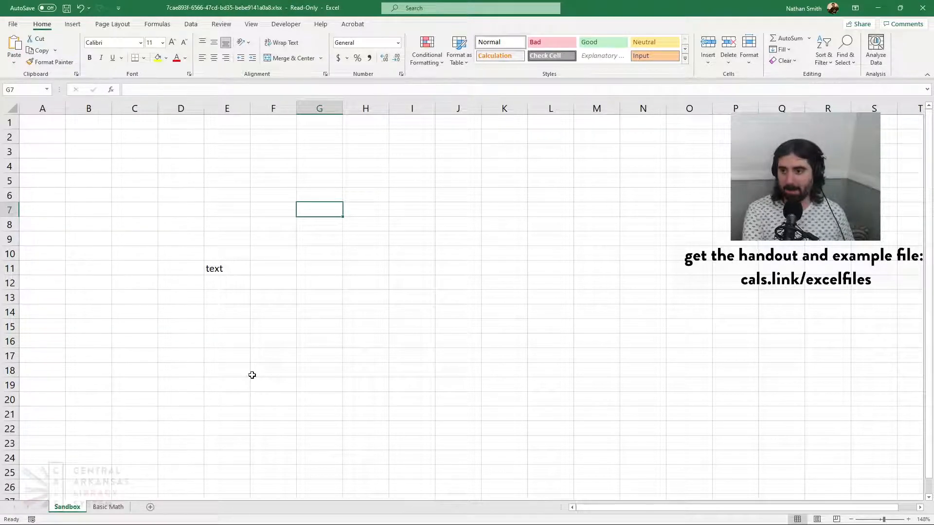
type("yo")
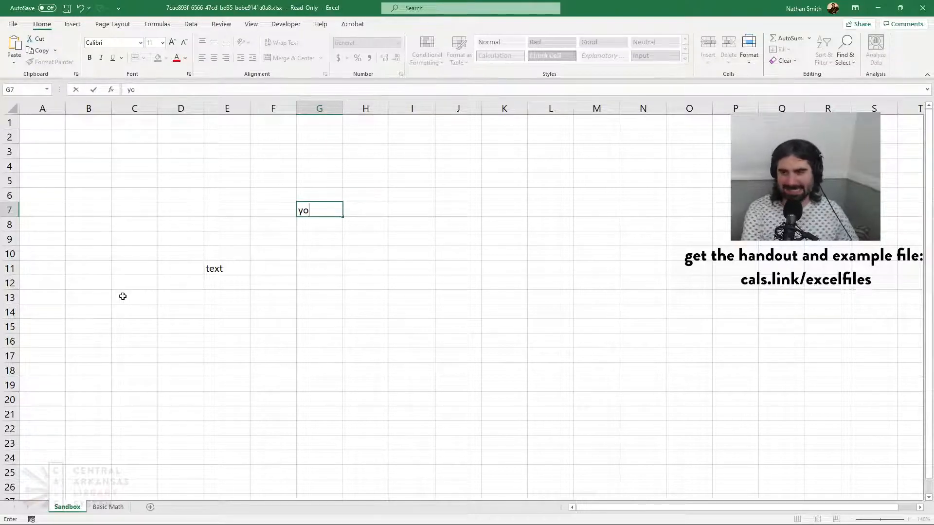
key("Tab")
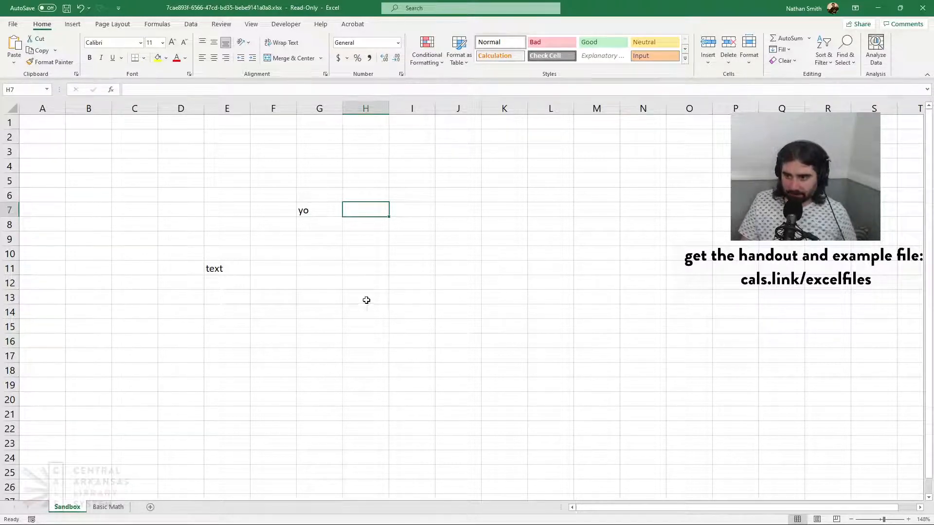
Enter the number 542 in cell H13
key("Down")
key("Down")
key("Down")
key("Down")
key("Down")
key("Down")
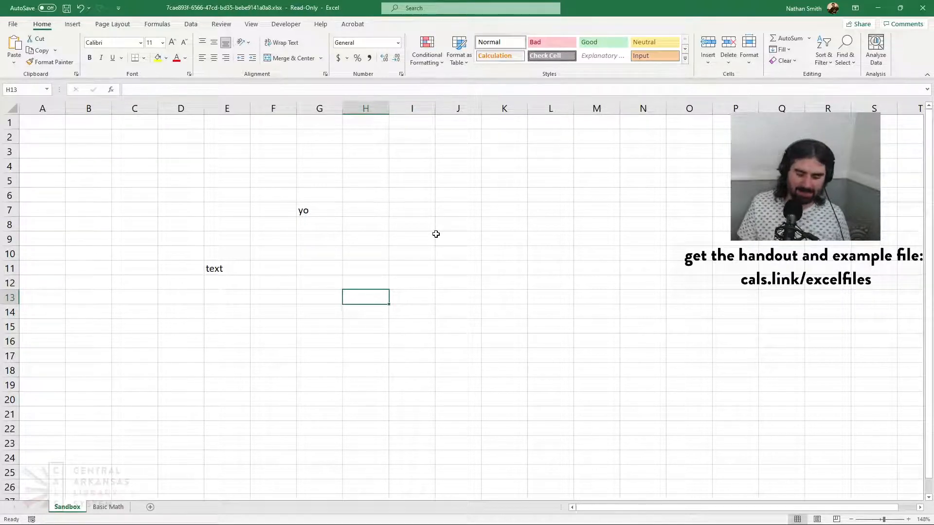
type("54")
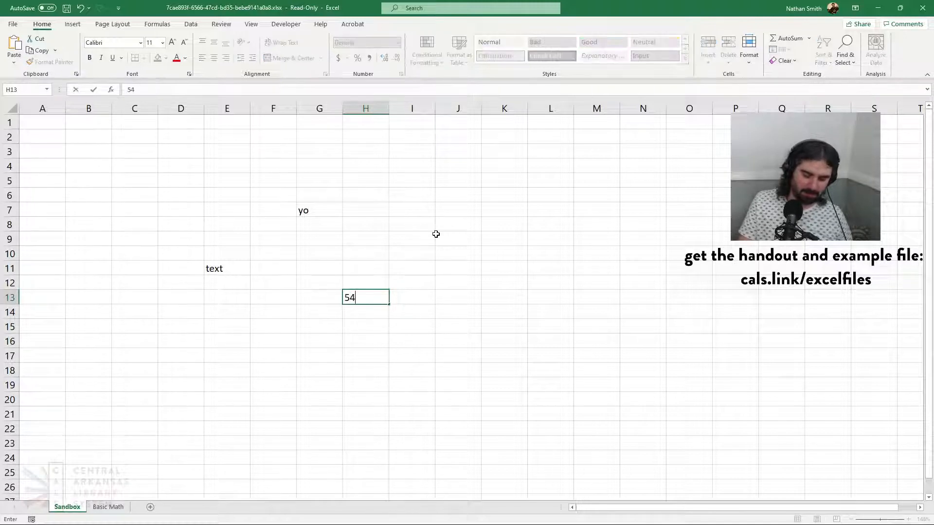
type("2")
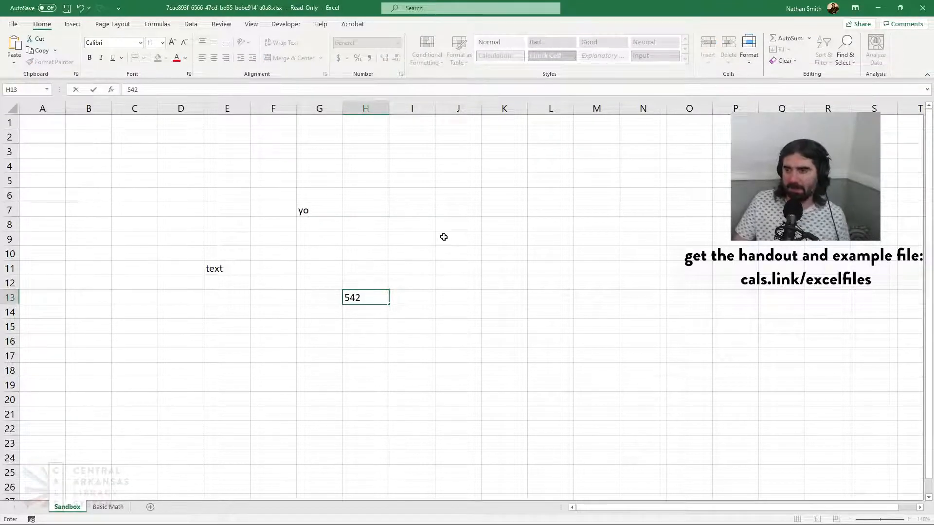
left_click(490, 234)
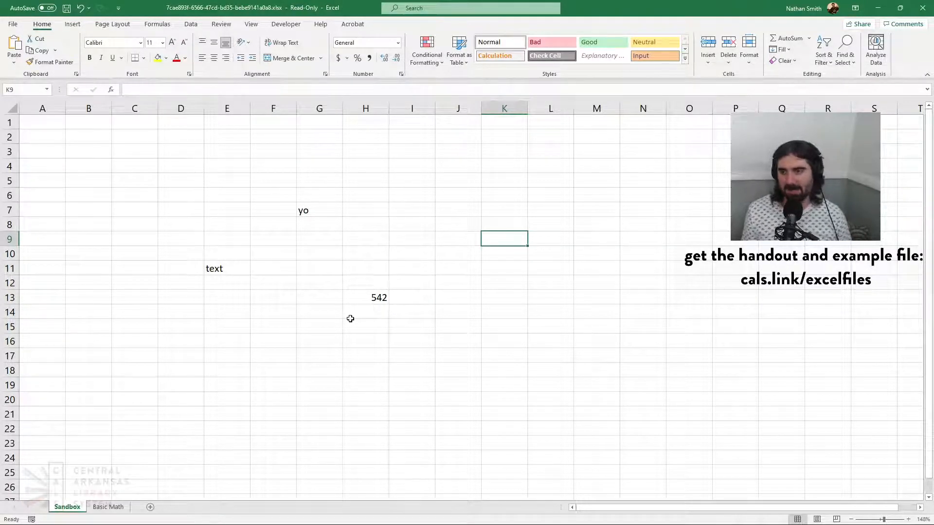
Enter "this is the" in cell G15 and the number 2 in the adjacent cell H15
left_click(321, 327)
type("this")
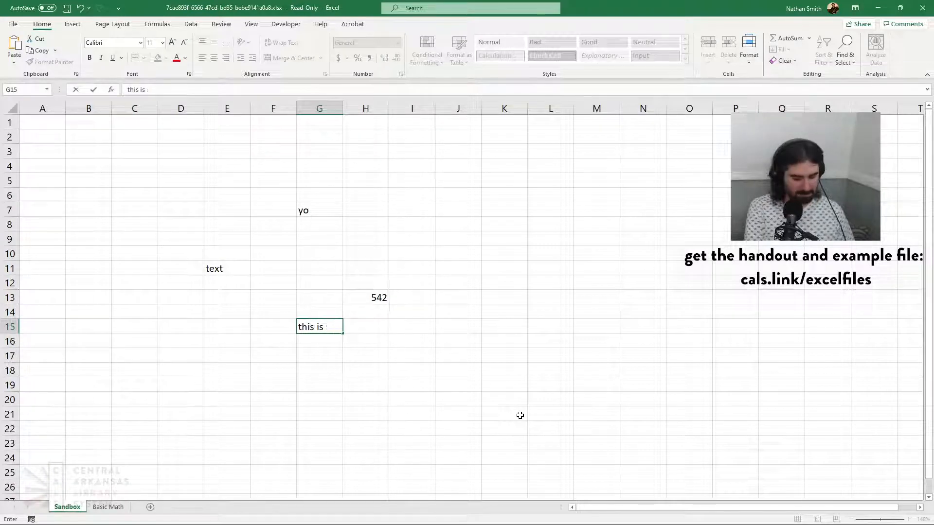
type("is the")
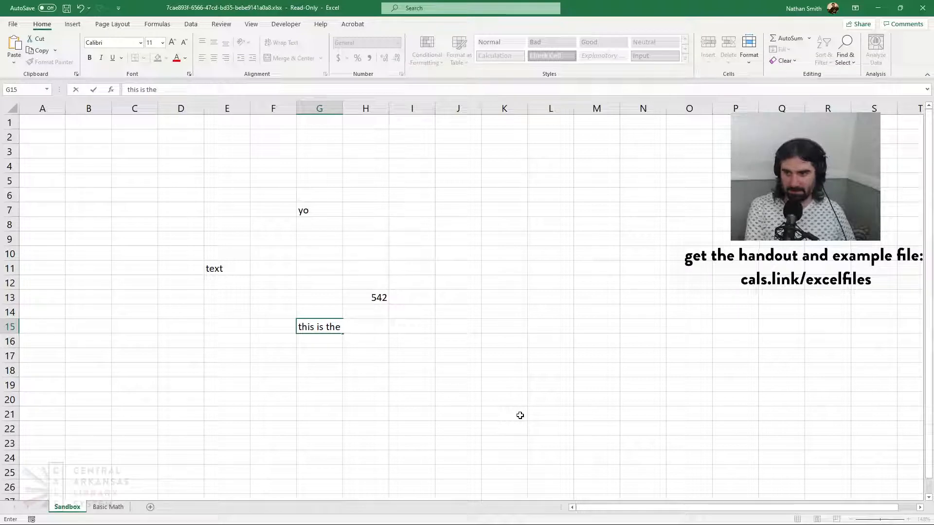
key("Tab")
type("2")
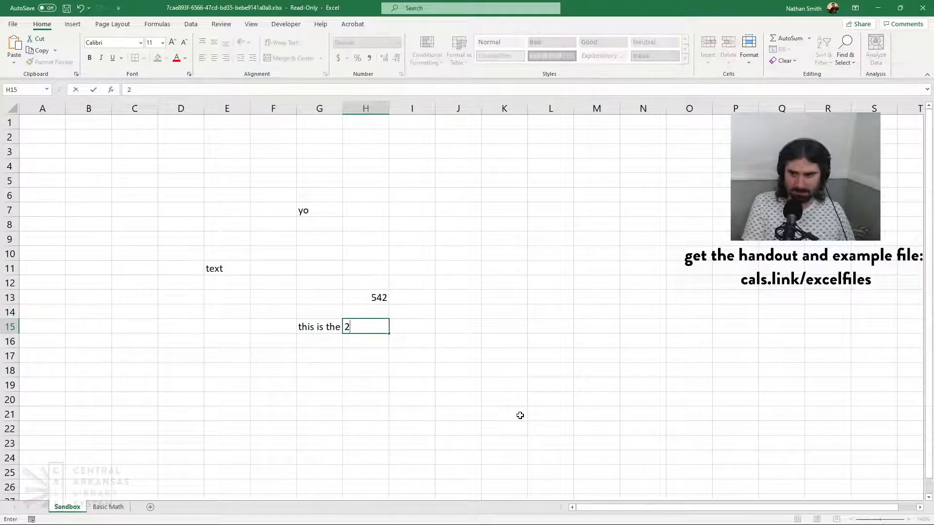
key("Return")
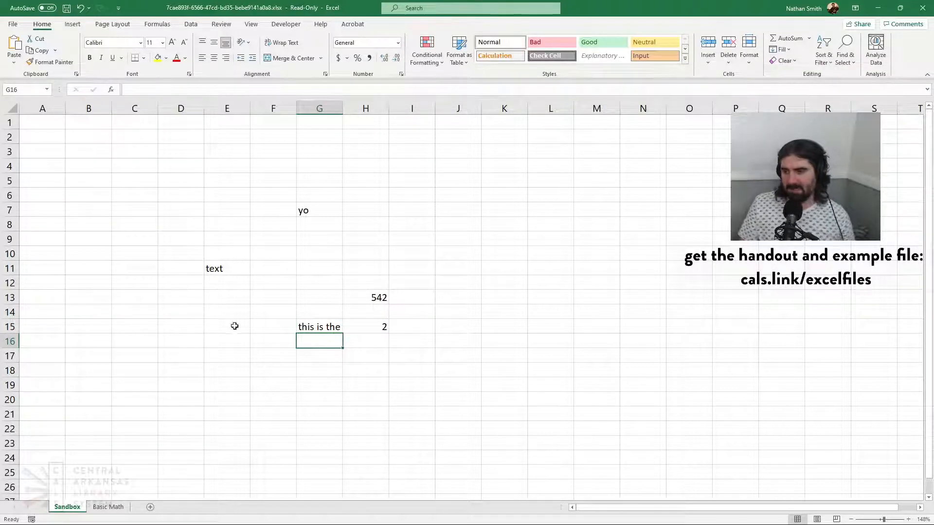
Examine the contents of the filled cells G15, H15 and H13 and the empty cell H8 by selecting them in turn
left_click(326, 326)
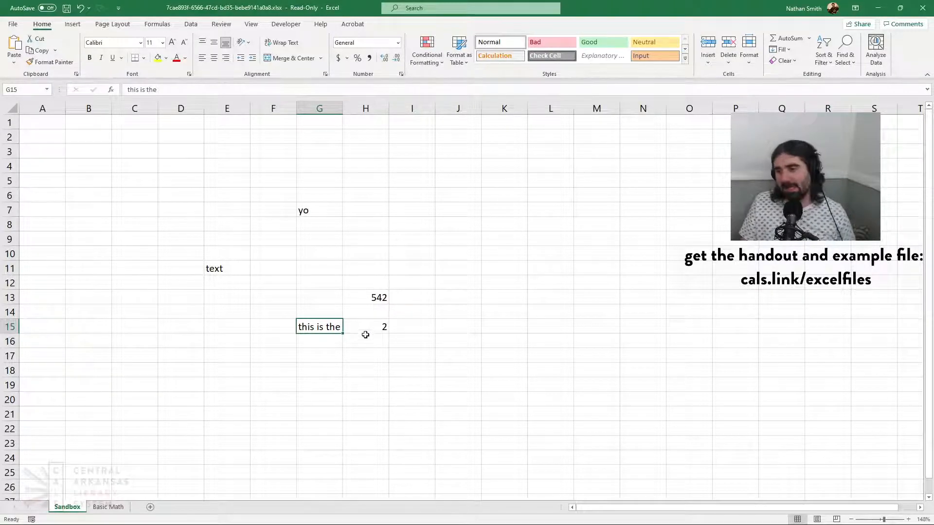
left_click(390, 328)
left_click(369, 327)
left_click(370, 299)
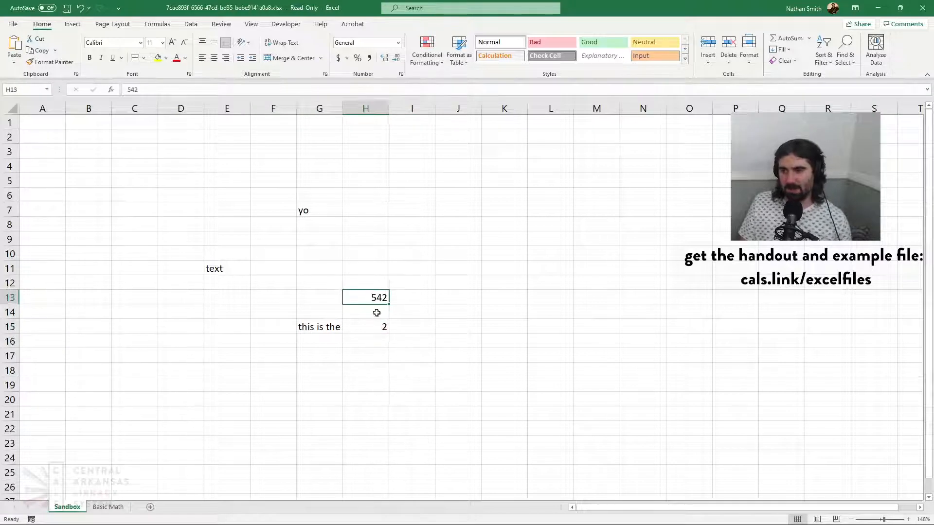
left_click(375, 325)
left_click(373, 298)
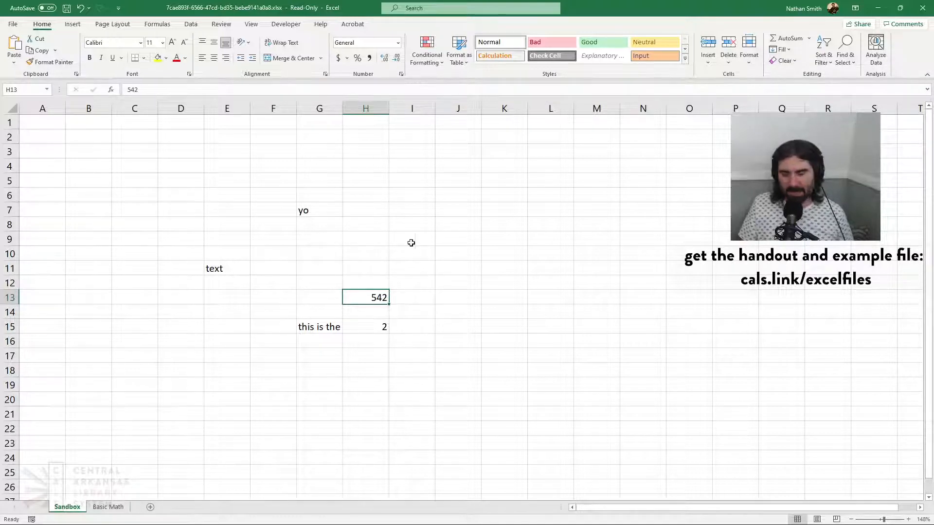
left_click(395, 210)
left_click(351, 226)
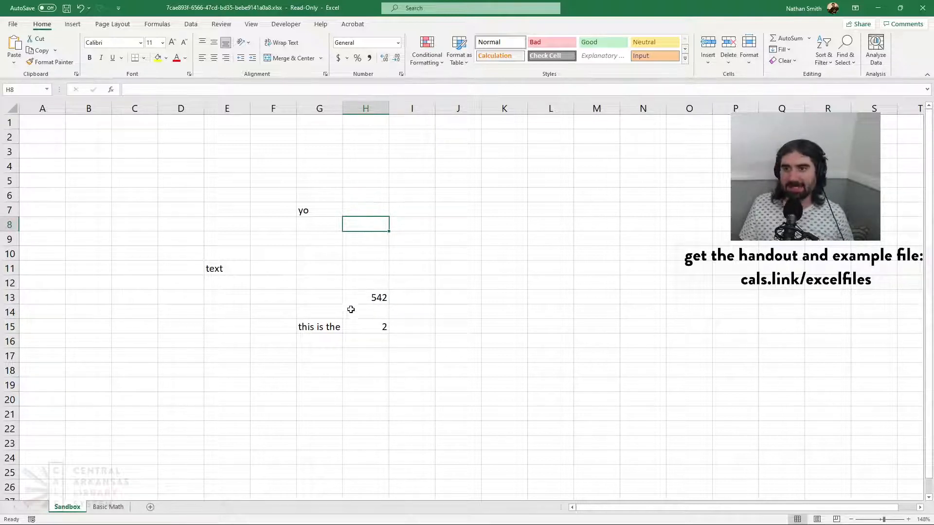
left_click(310, 326)
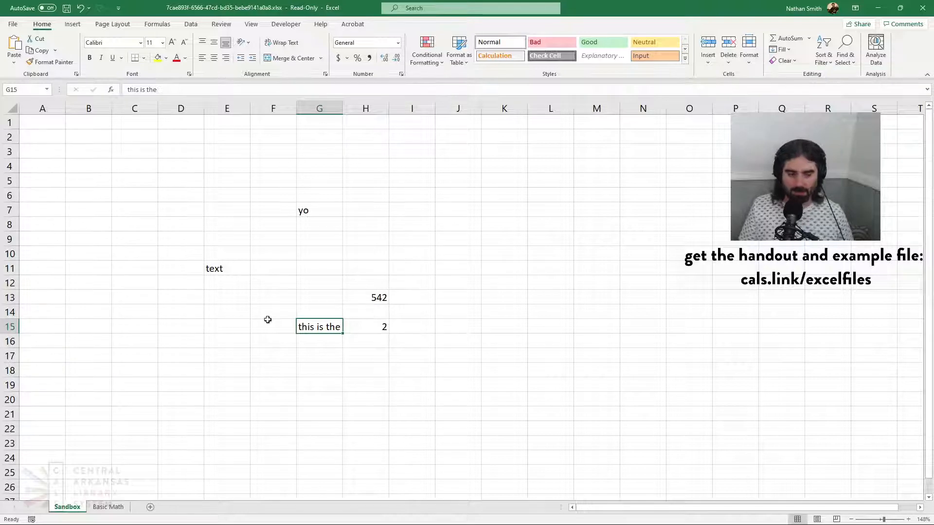
key("Up")
key("Down")
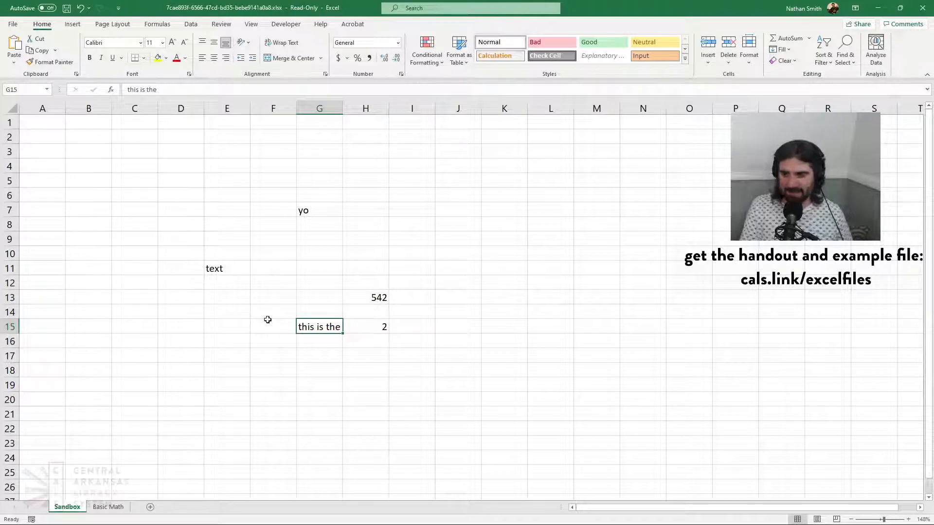
Delete the text in cell G15 and select the empty cell H10
key("Delete")
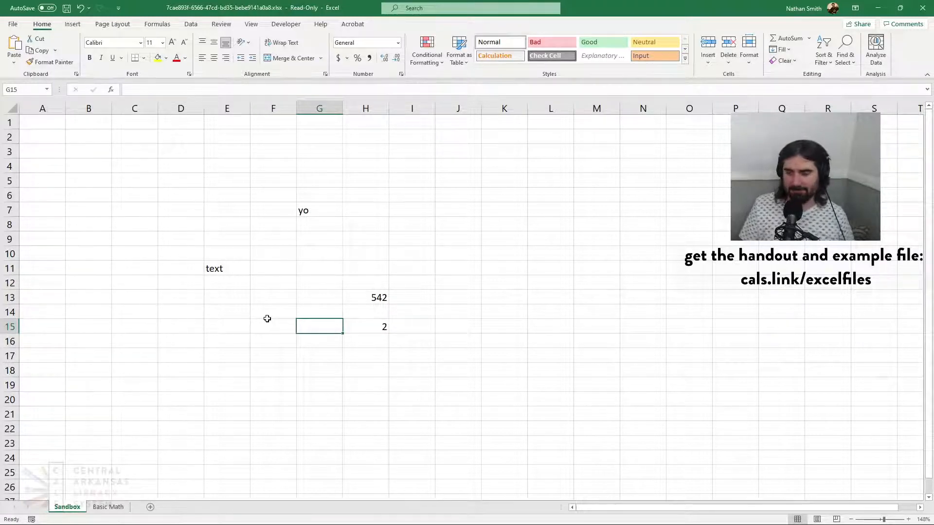
left_click(350, 257)
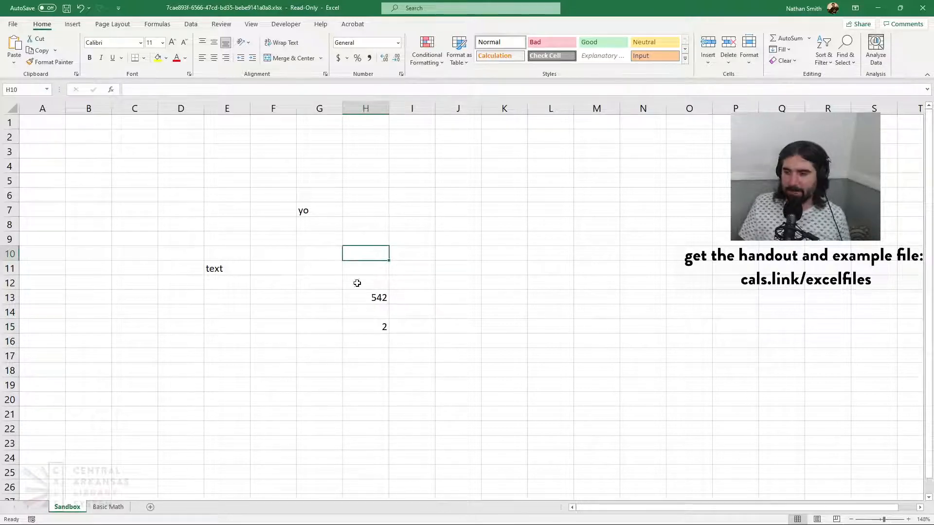
Enter "this text is somewhat longer" in cell H7 and reselect that cell
left_click(372, 209)
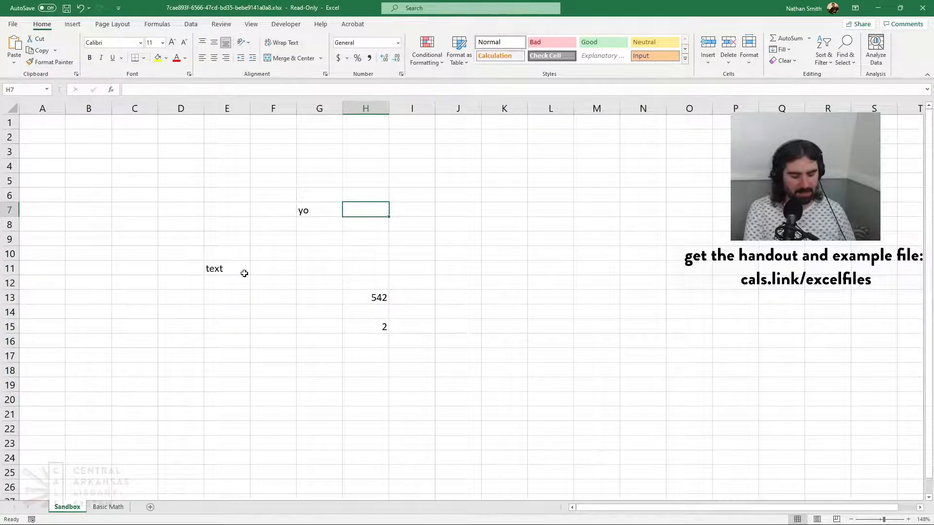
type("this te")
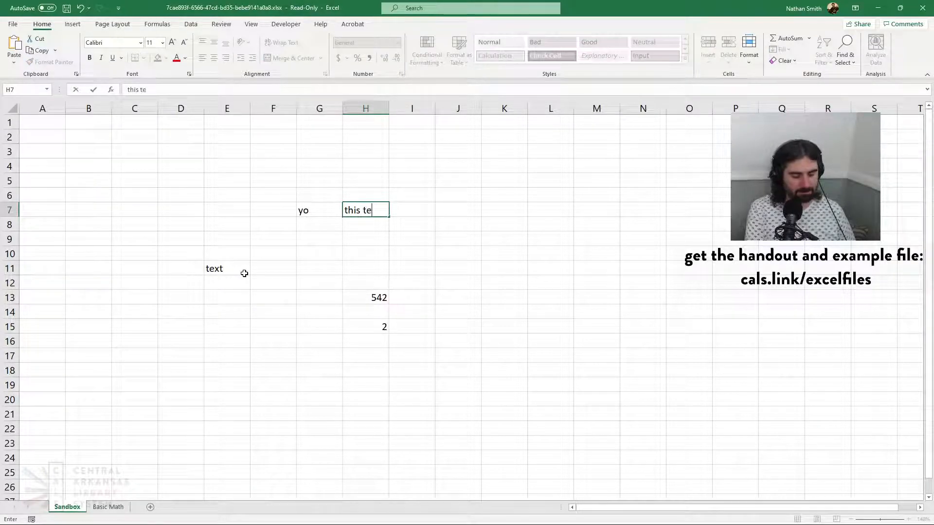
type("xt is some")
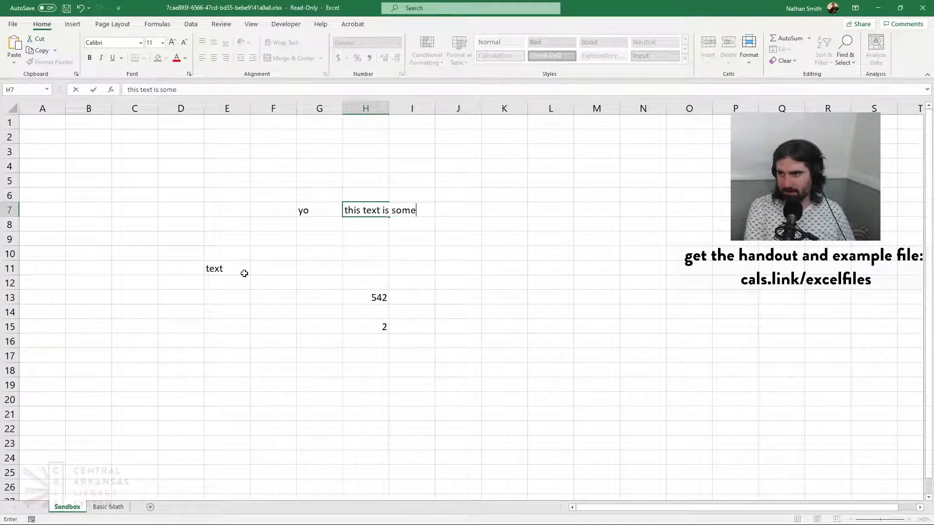
type("what longer")
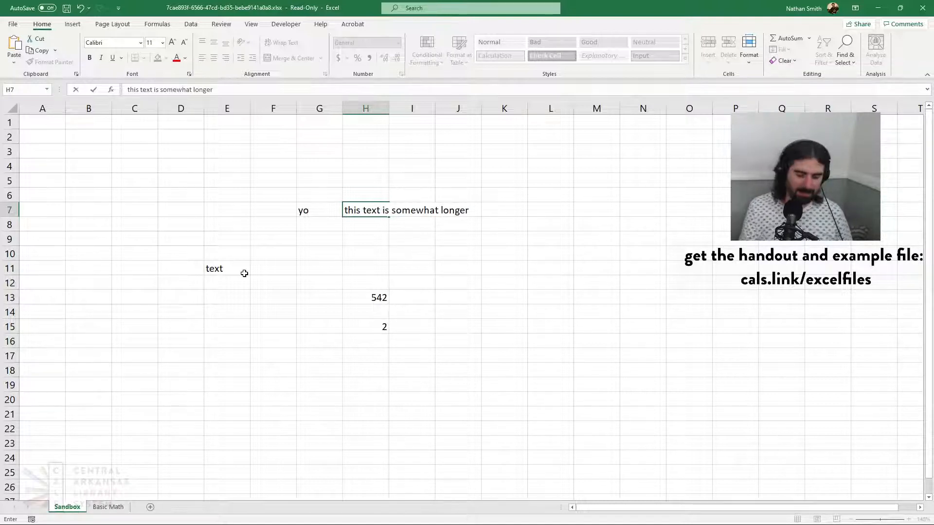
key("Return")
key("Up")
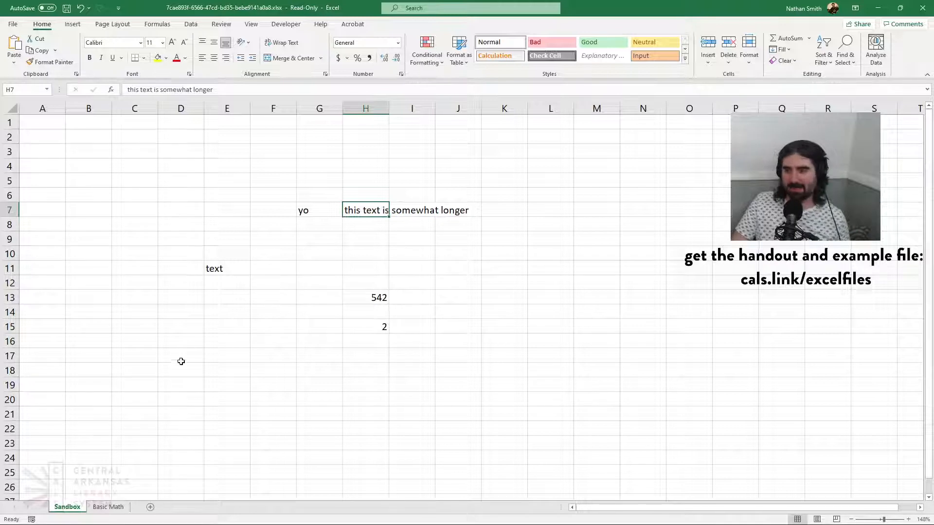
Check the contents of cells I7, J7 and H7 along the long text, and enter the number 9 in J7
left_click(410, 211)
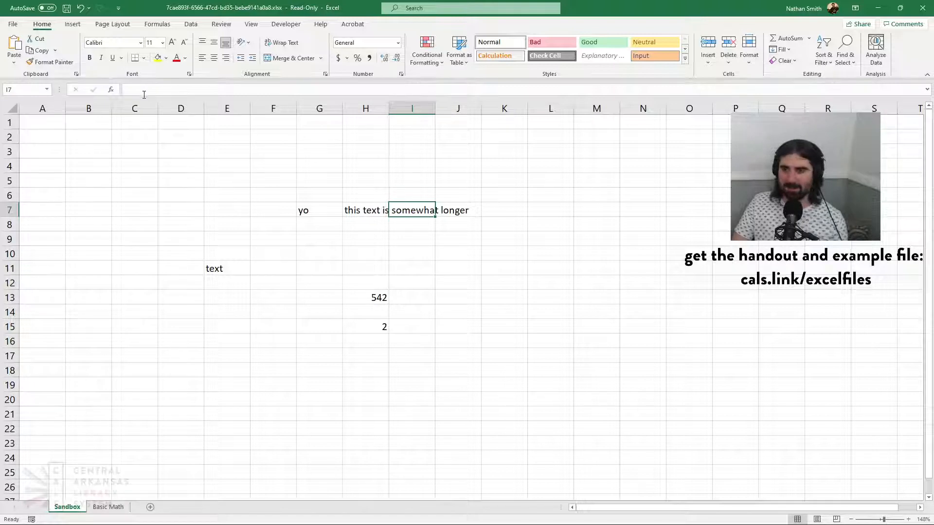
left_click(444, 210)
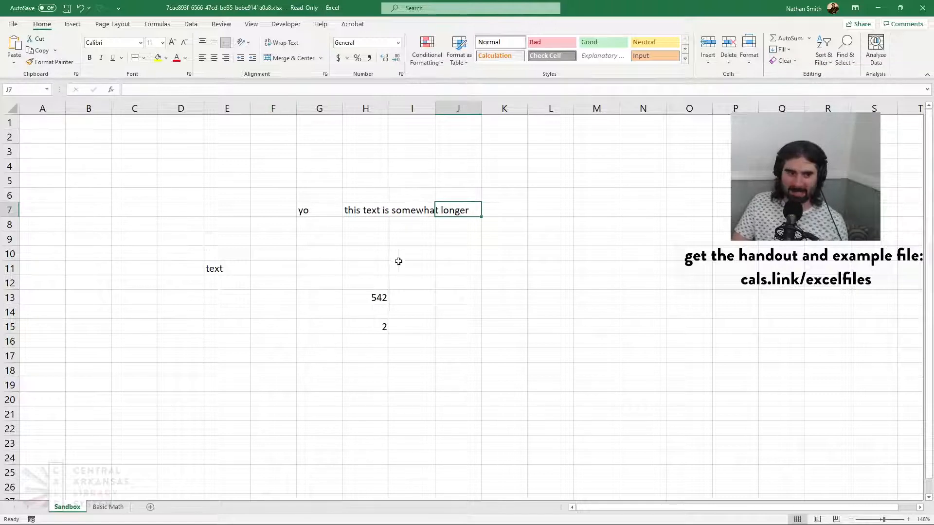
left_click(358, 211)
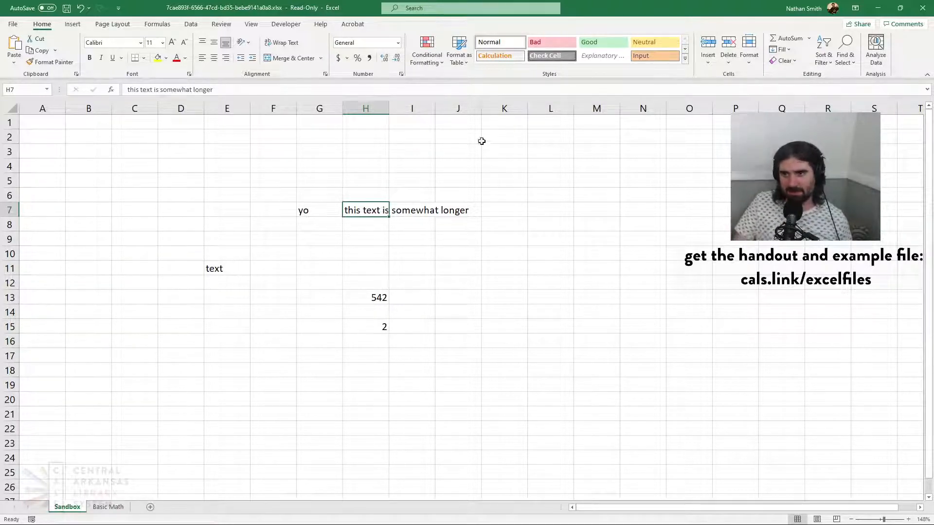
left_click(462, 213)
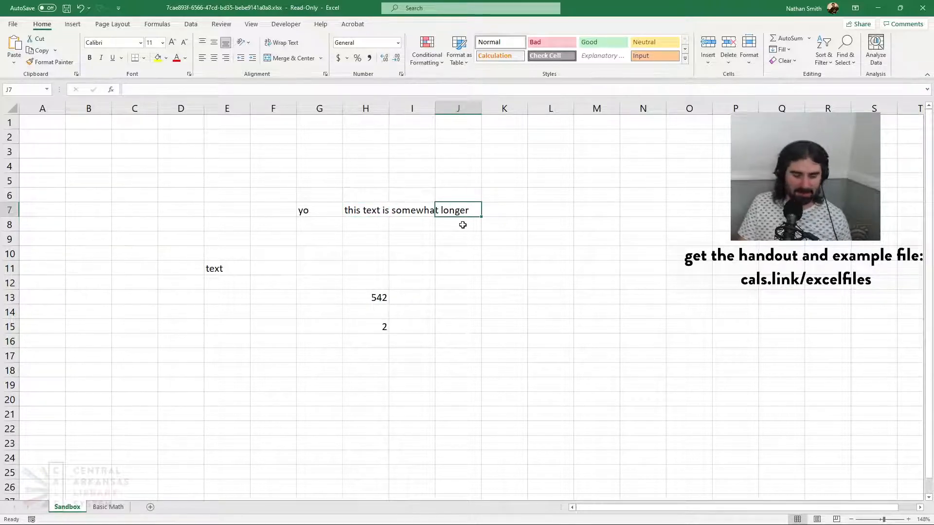
type("9")
key("Return")
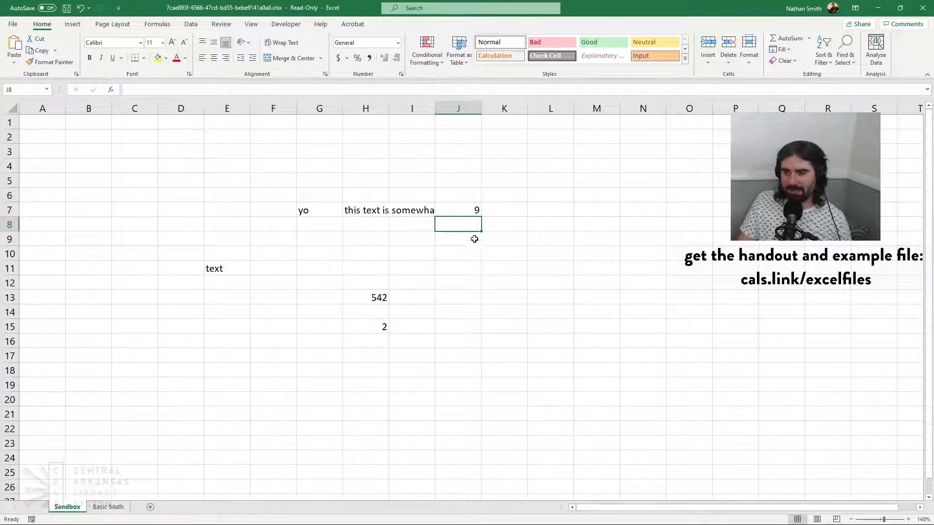
Enter "ah" in cell I7 between the long text and the number, and reselect that cell
left_click(430, 211)
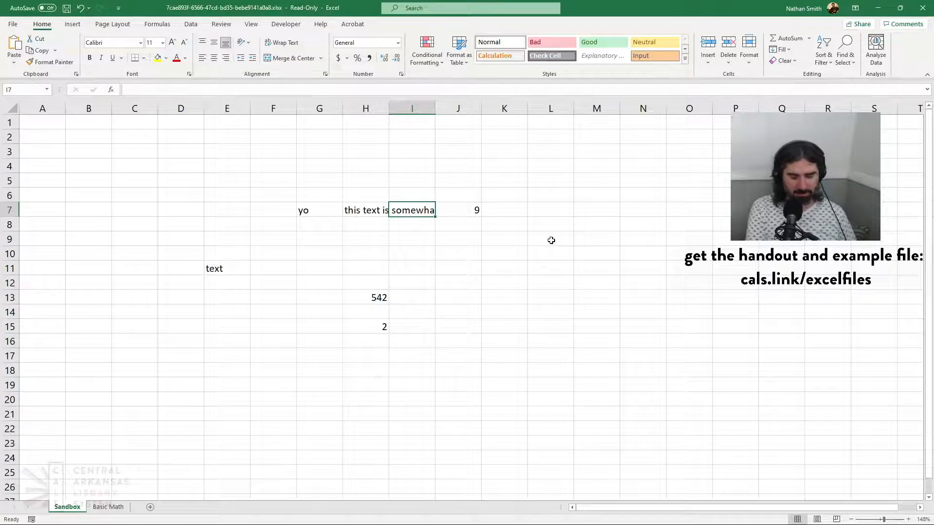
type("ah")
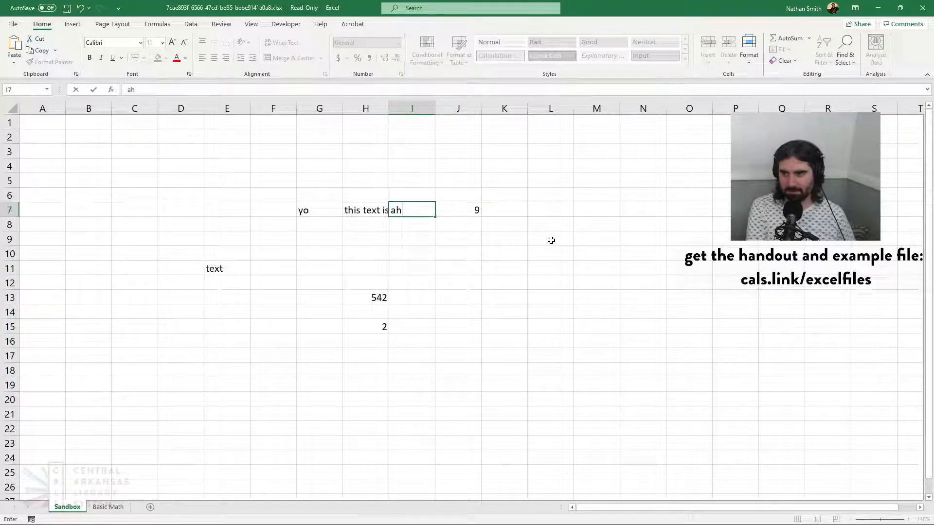
key("Return")
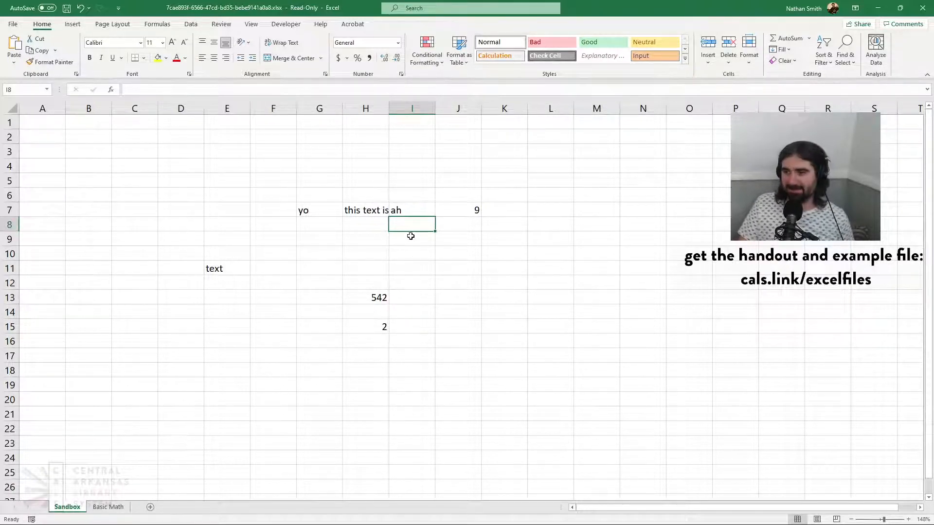
left_click(412, 214)
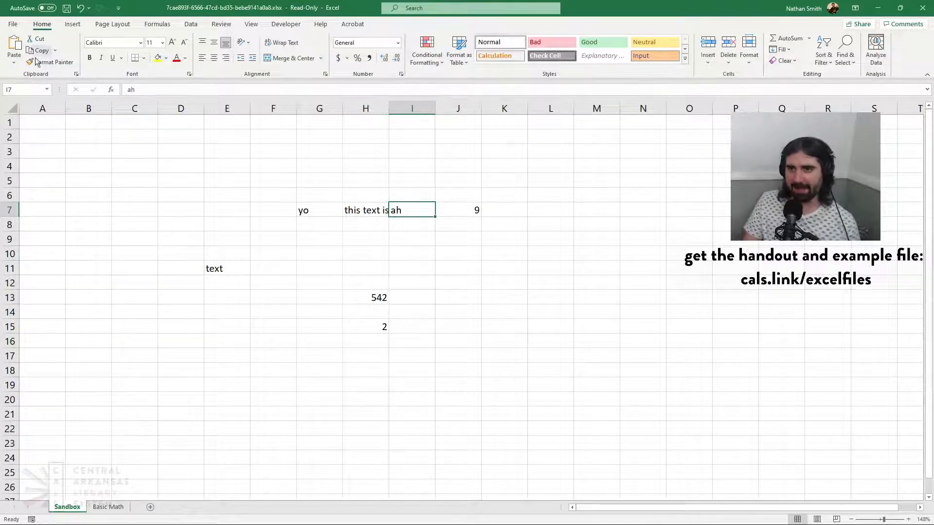
Format the text "yo" in cell G7 in the Chiller font at size 36
left_click(310, 212)
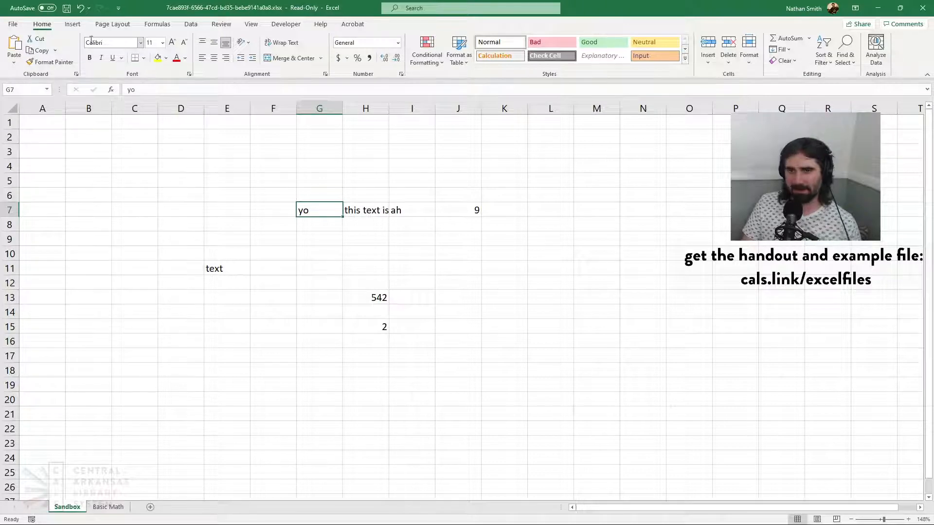
left_click(142, 44)
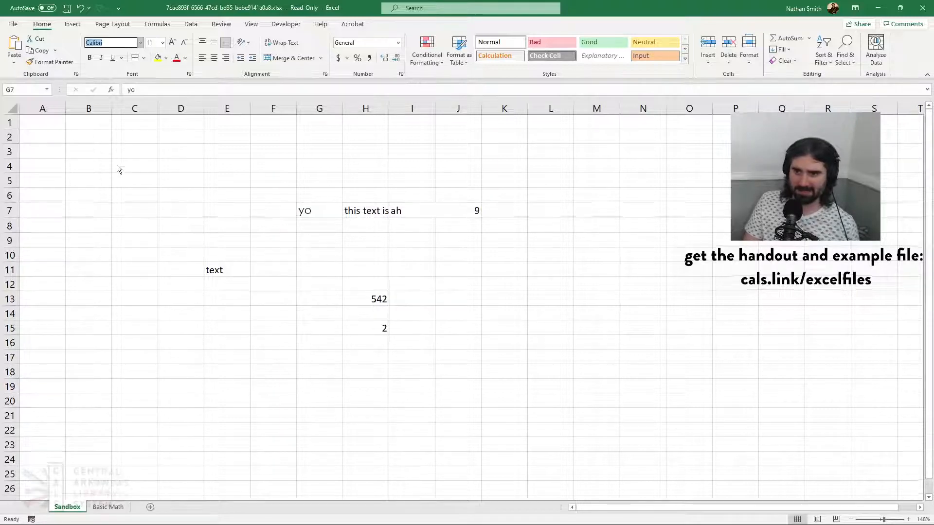
left_click(168, 191)
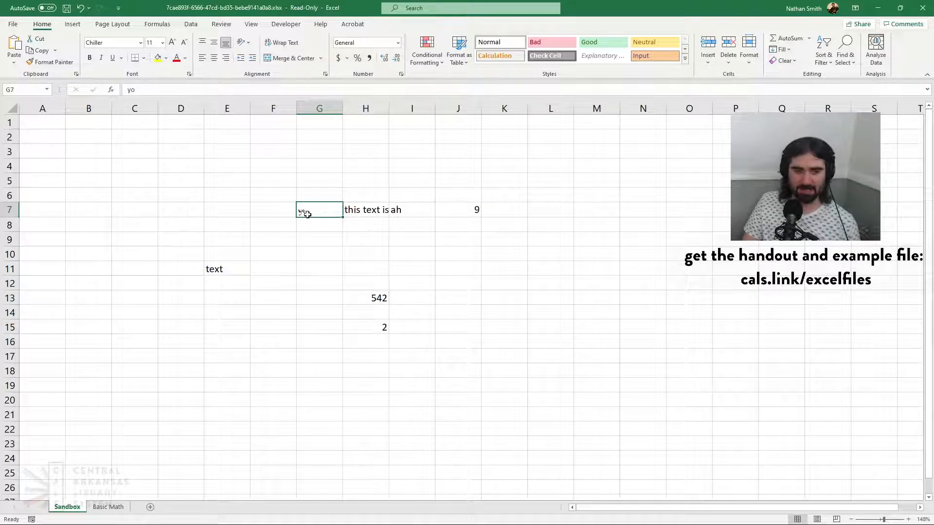
left_click(164, 43)
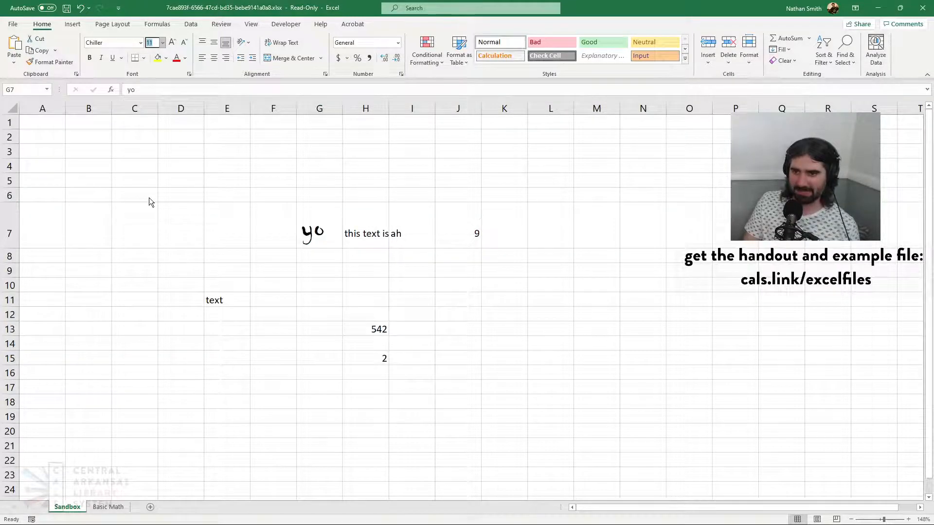
left_click(148, 198)
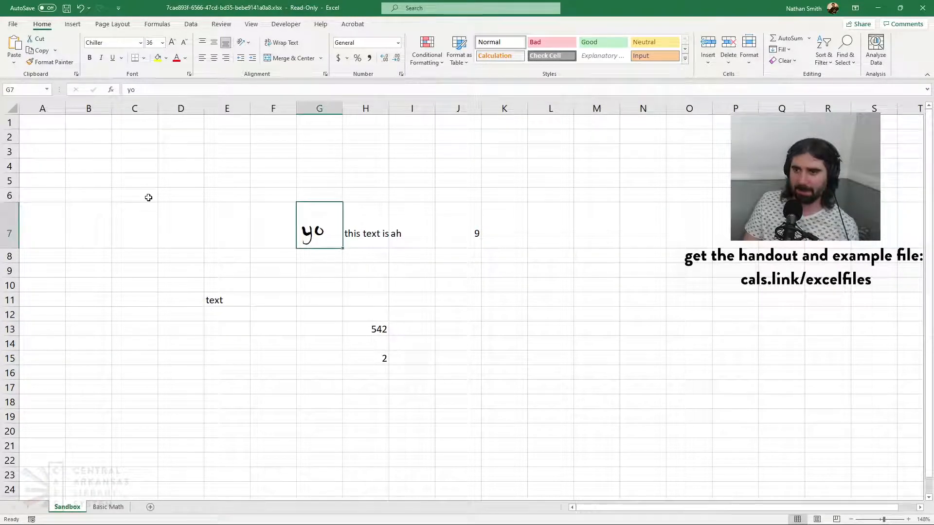
Set the font size of the text in cell G7 to the custom value 33
left_click(152, 42)
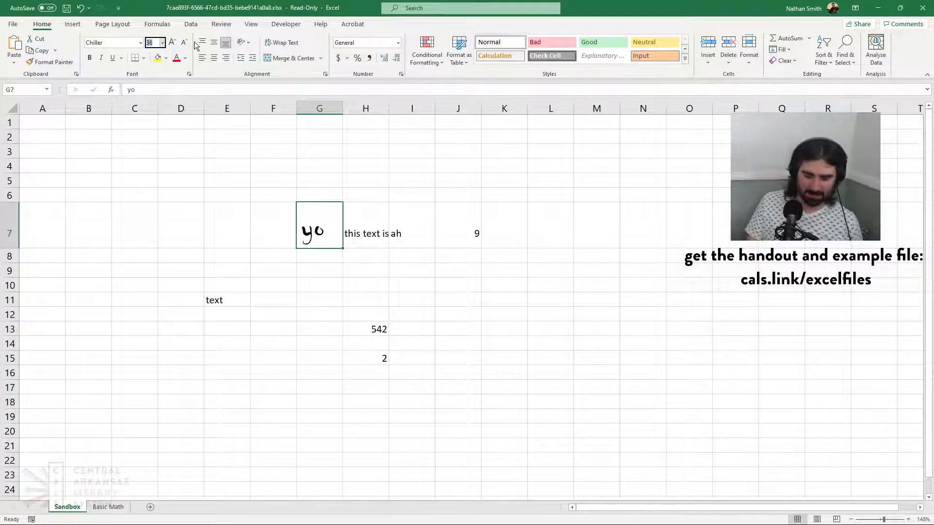
type("33")
key("Return")
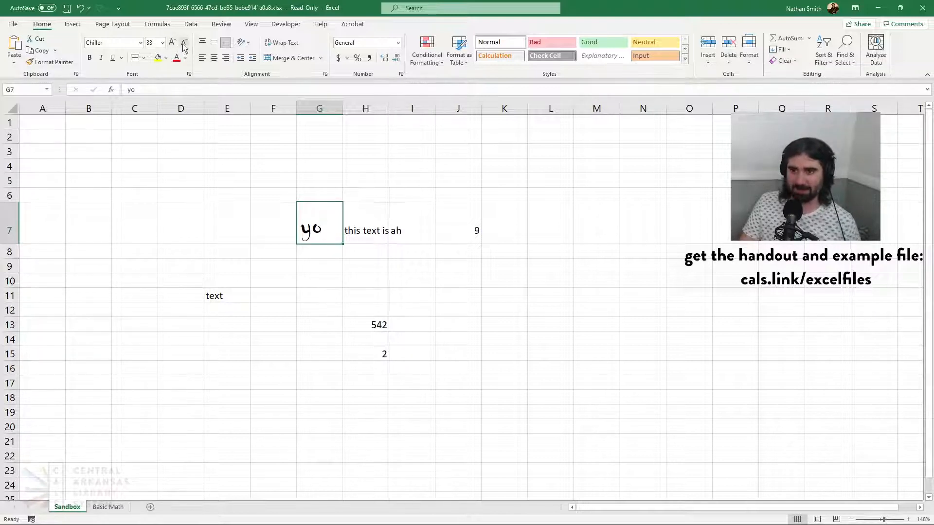
left_click(163, 45)
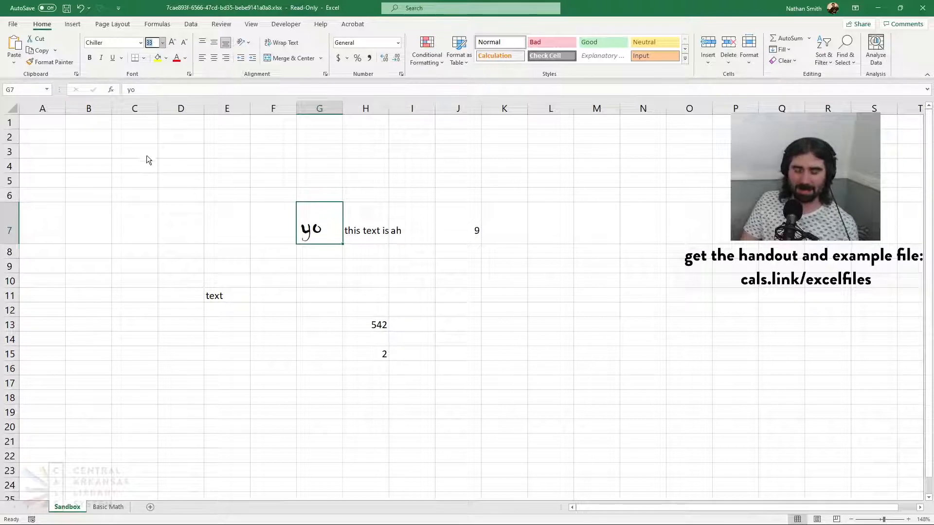
left_click(359, 3)
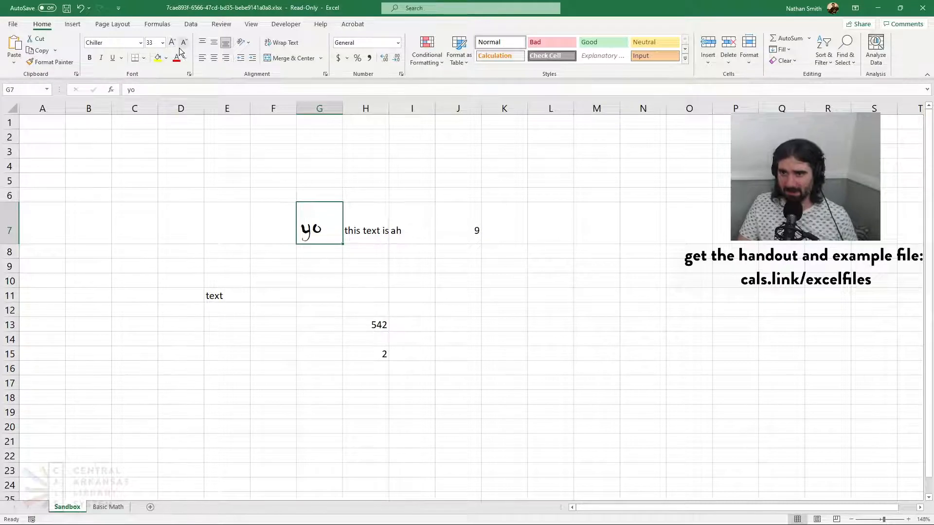
Try bold, italic and underline in turn on the text in cell G7, removing each one again
left_click(90, 62)
left_click(90, 60)
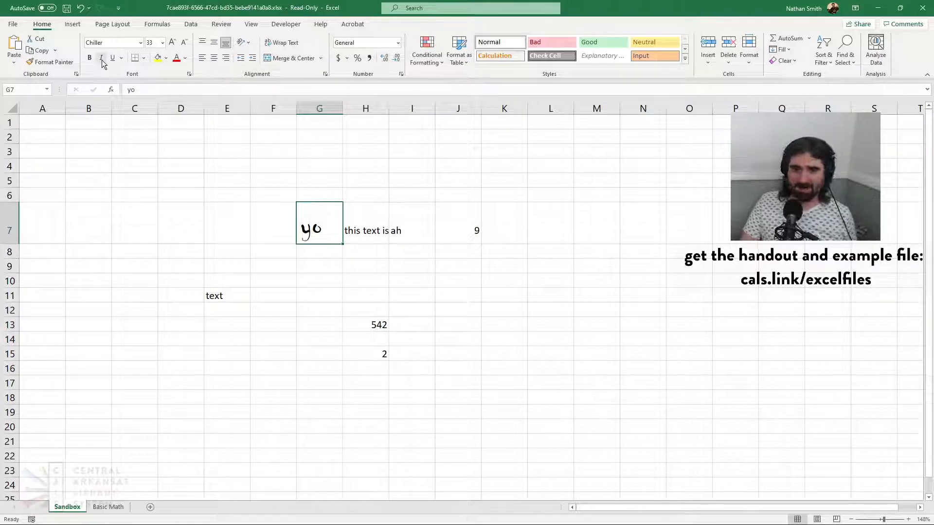
left_click(103, 60)
left_click(101, 60)
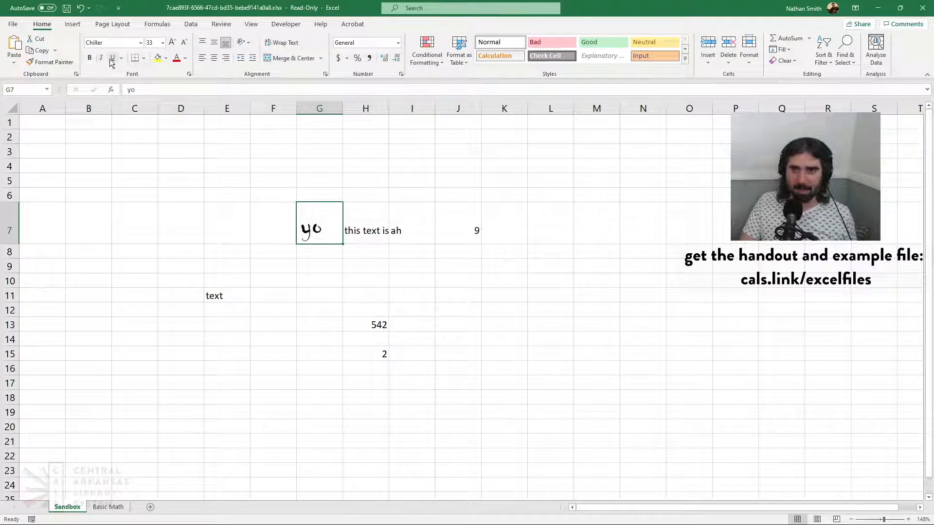
left_click(112, 60)
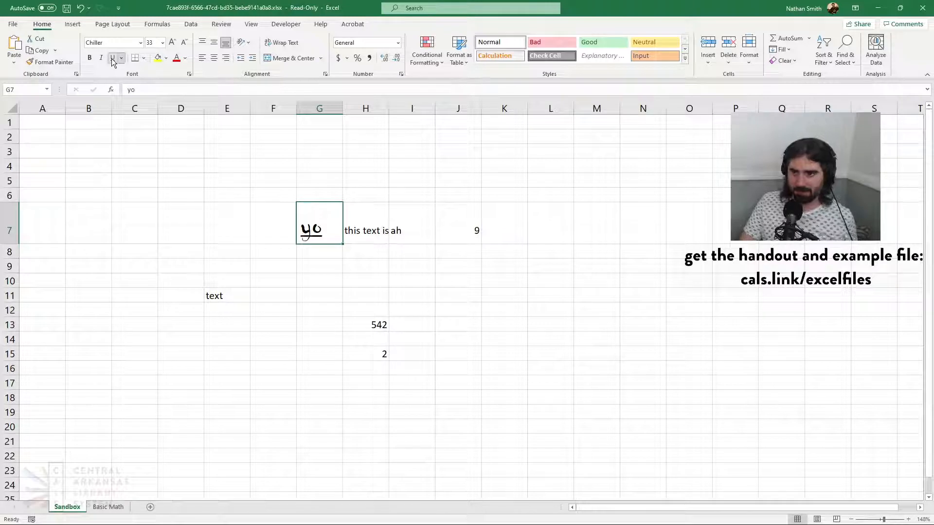
left_click(112, 60)
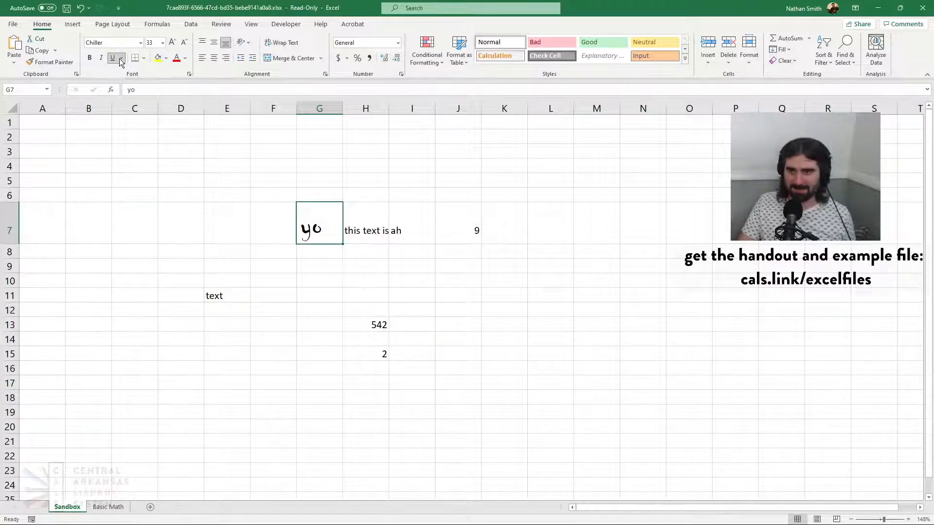
Apply a double underline to the text in cell G7, and try the same underline on cell H7, removing it there
left_click(118, 87)
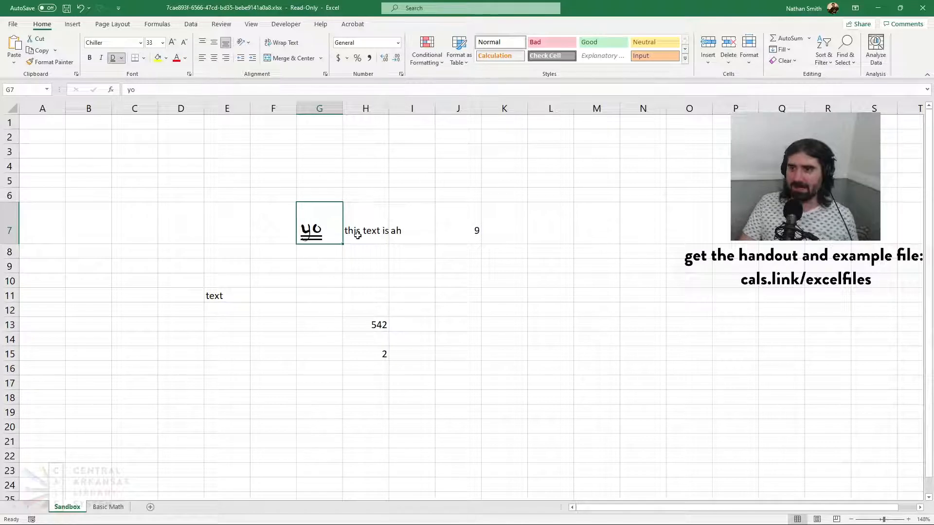
left_click(374, 231)
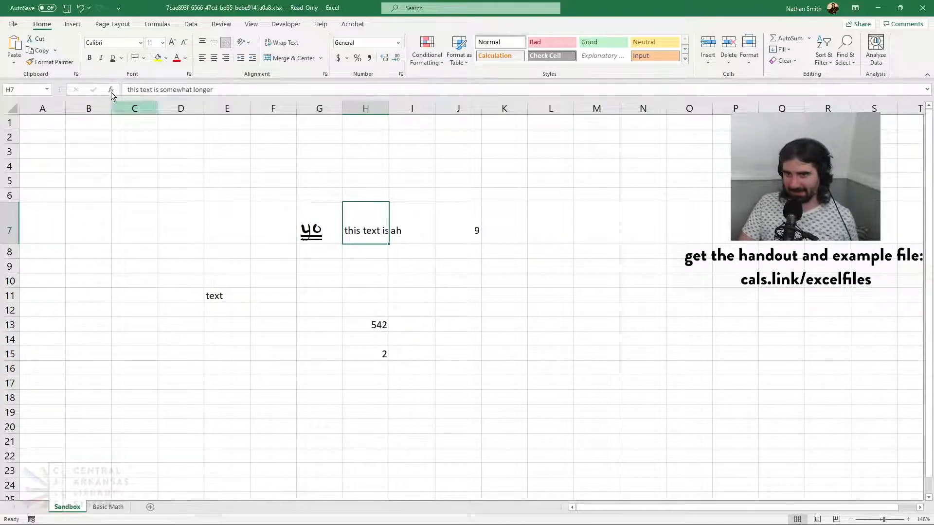
left_click(112, 58)
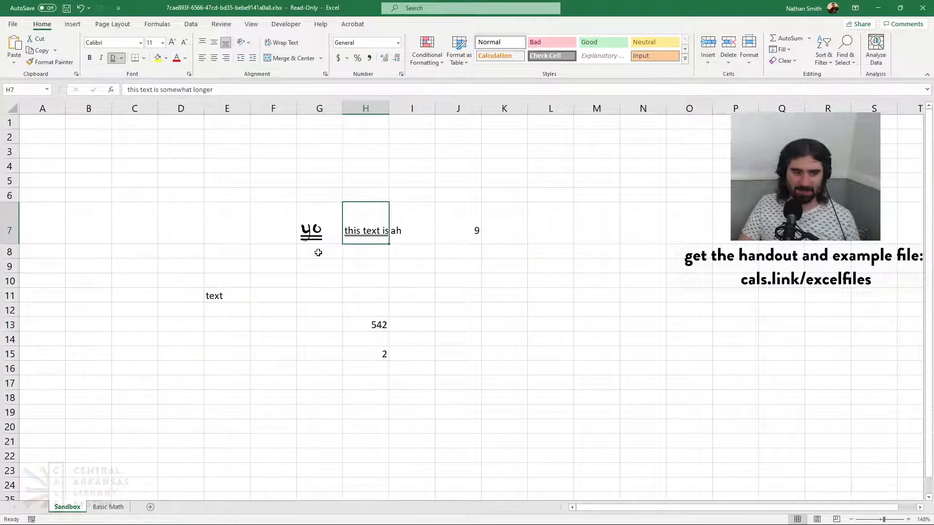
left_click(115, 61)
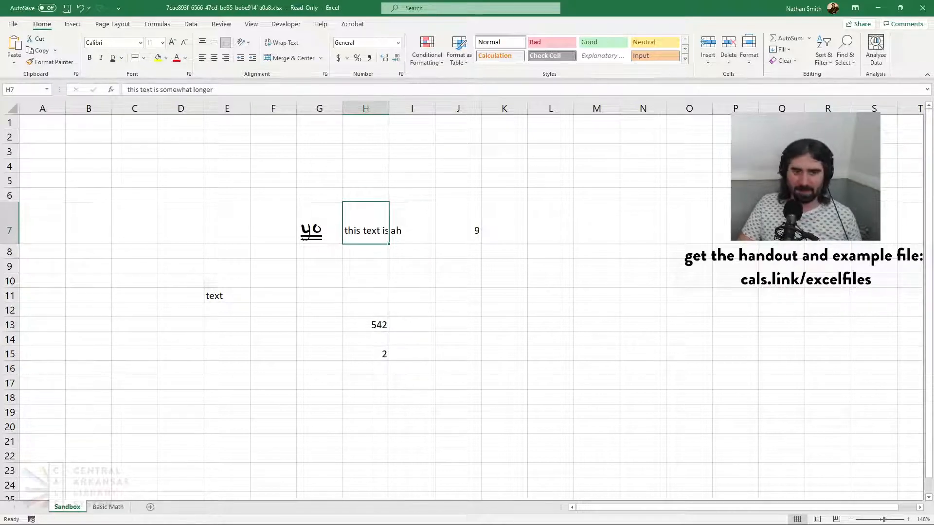
Change the underline of the text in cell G7 to a single underline
left_click(327, 224)
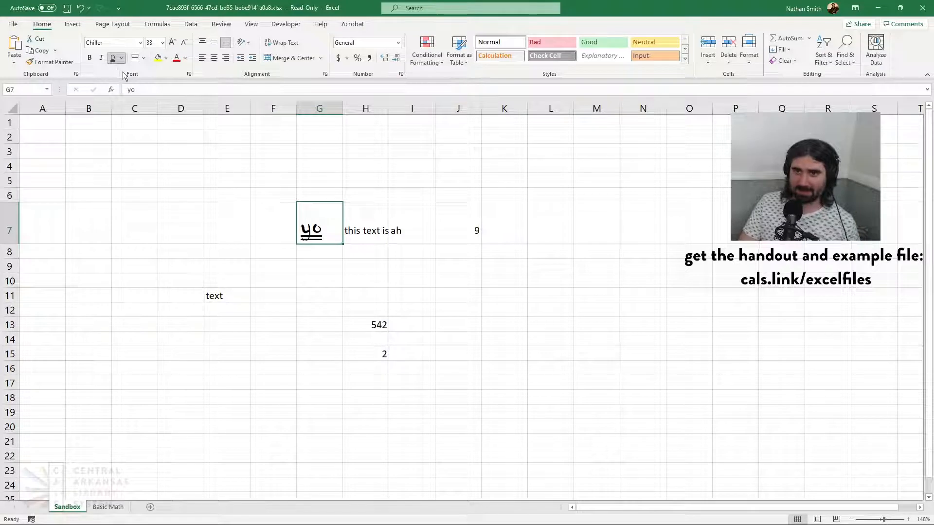
key("ctrl+u")
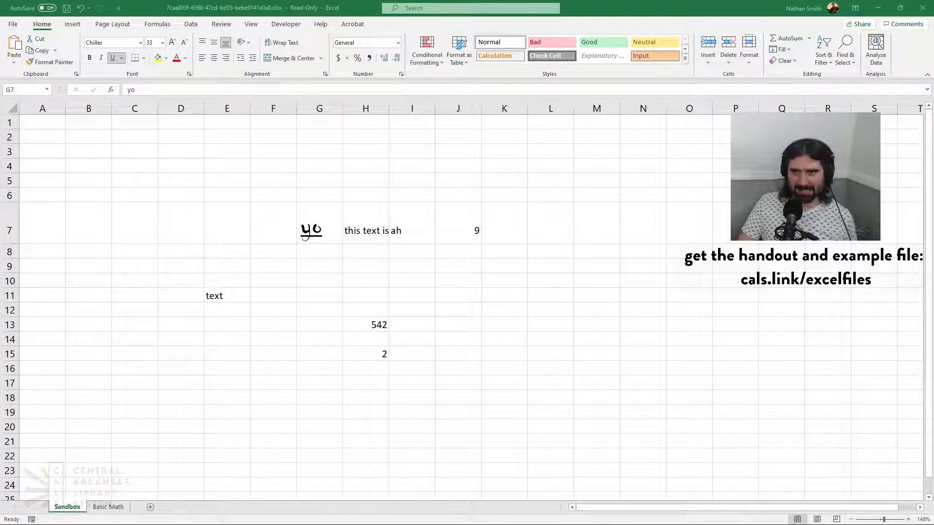
Fill cell G7 with yellow, change its fill to light green, and apply the same green fill to cell J7
key("alt+Tab")
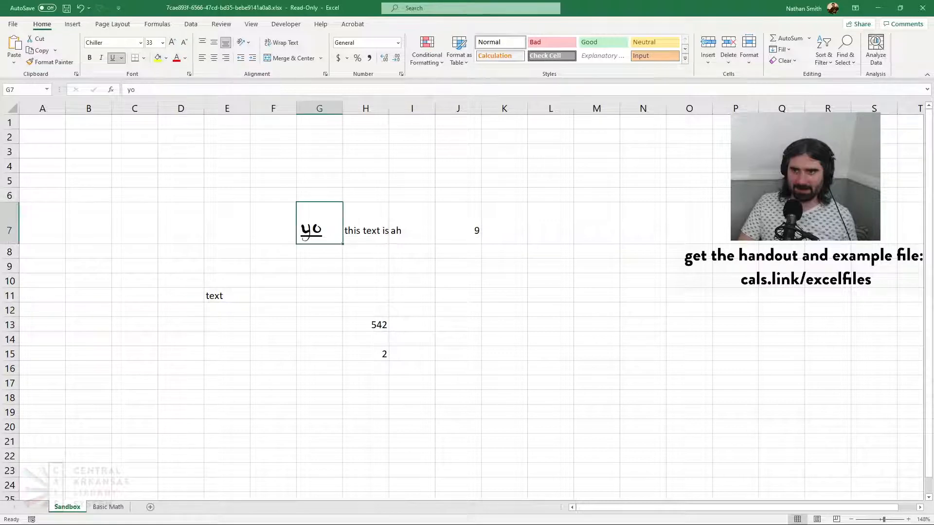
left_click(158, 59)
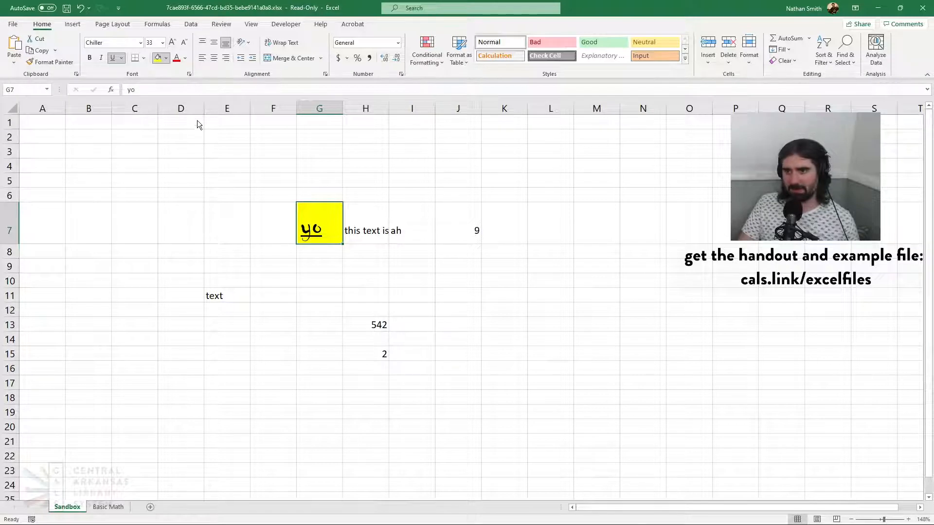
left_click(232, 106)
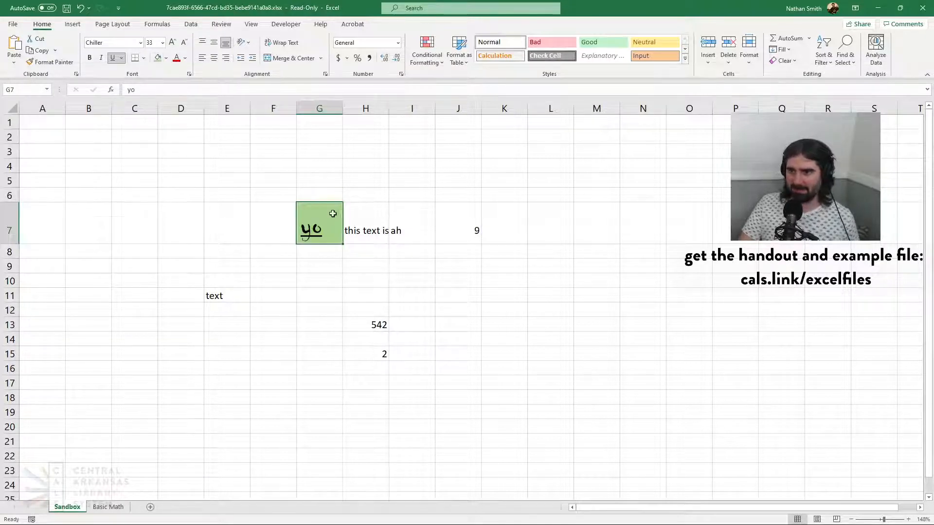
left_click(466, 231)
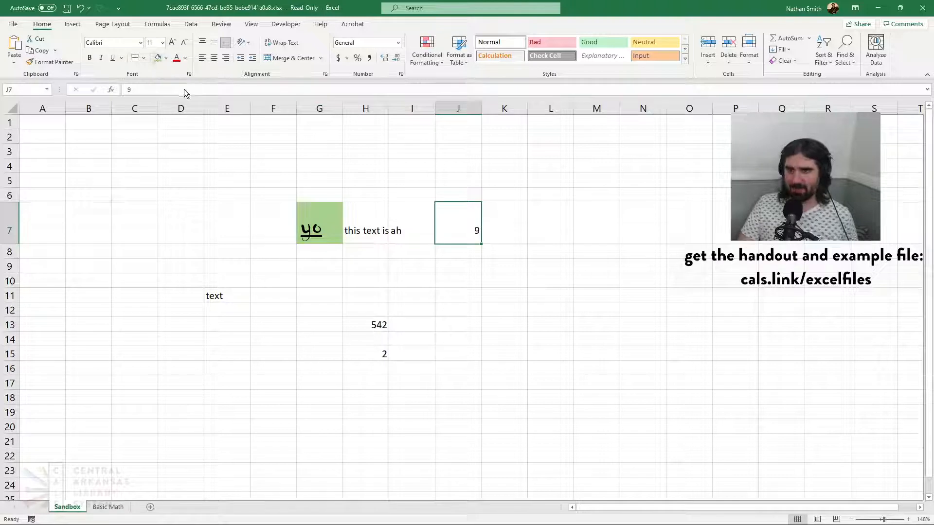
left_click(158, 59)
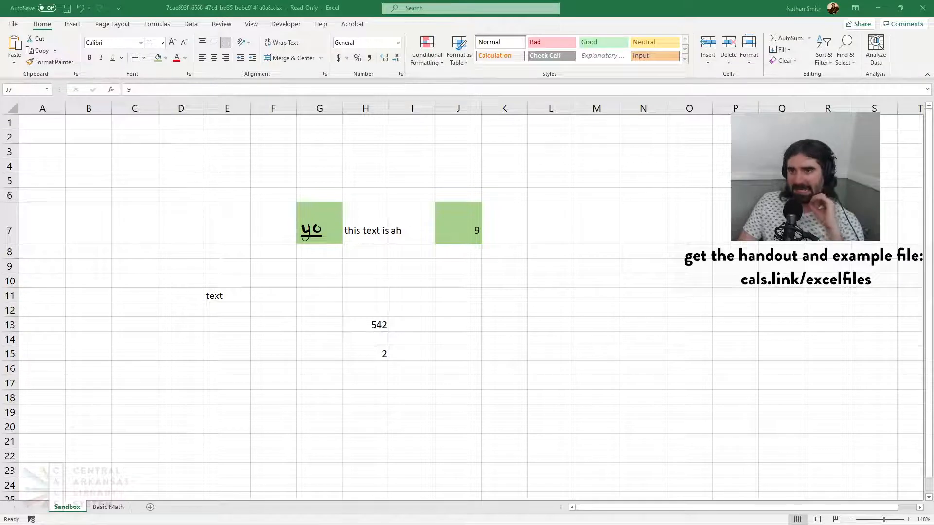
Try a red font color on the text in cell G7, change it to blue, and color the number in cell H13 the same blue
key("alt+Tab")
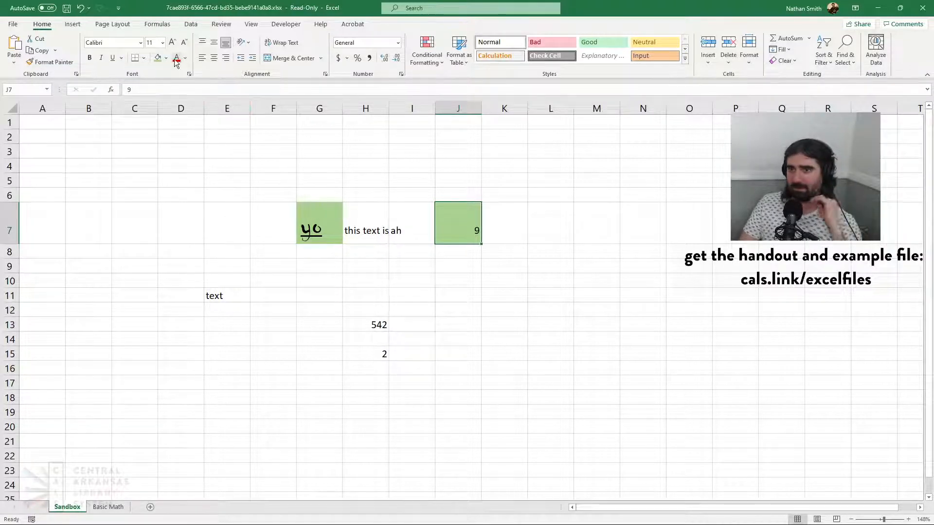
left_click(302, 220)
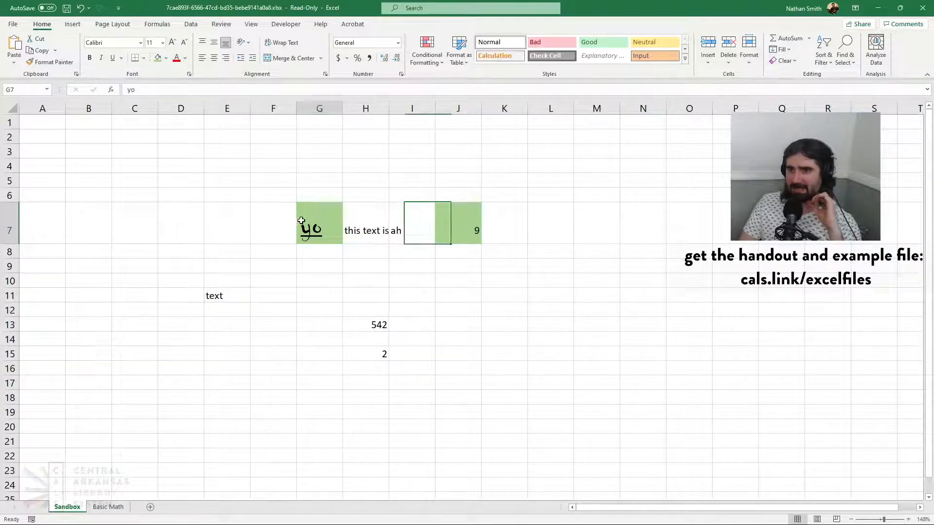
left_click(178, 61)
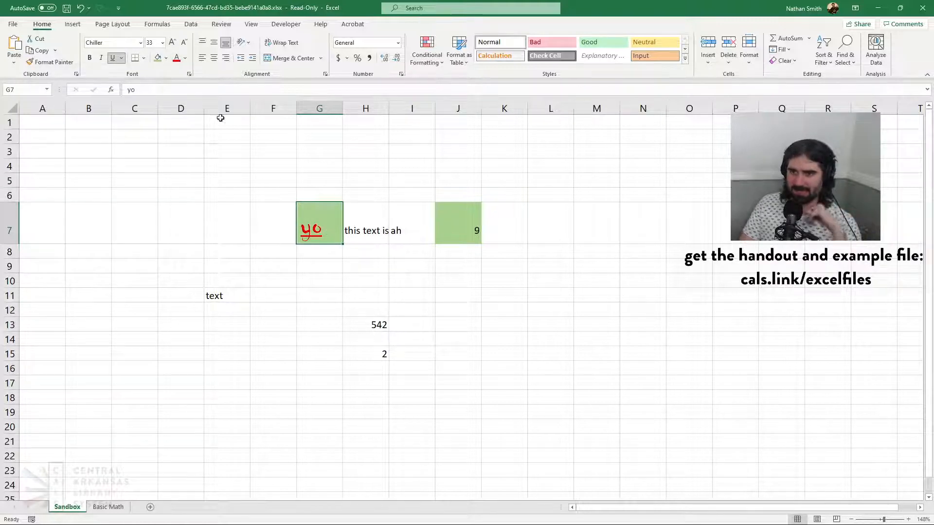
left_click(185, 59)
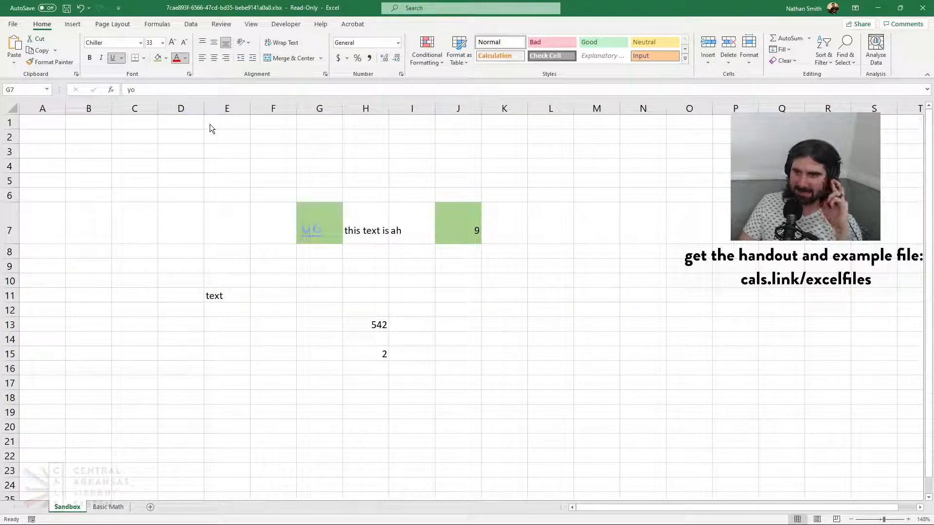
left_click(211, 98)
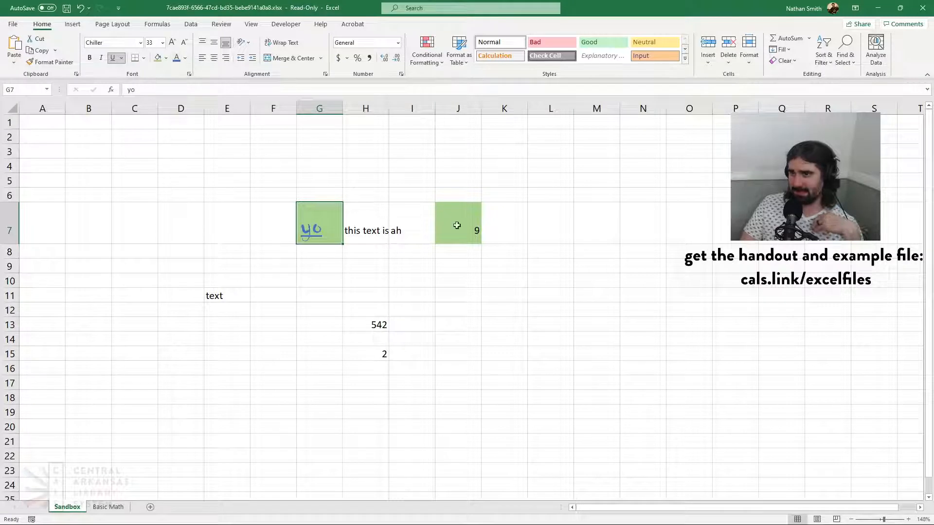
left_click(375, 328)
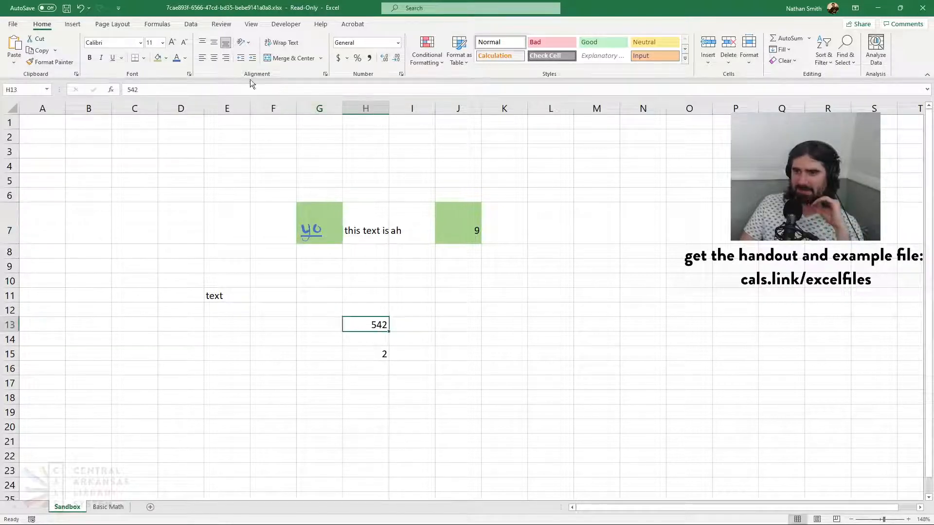
left_click(380, 265)
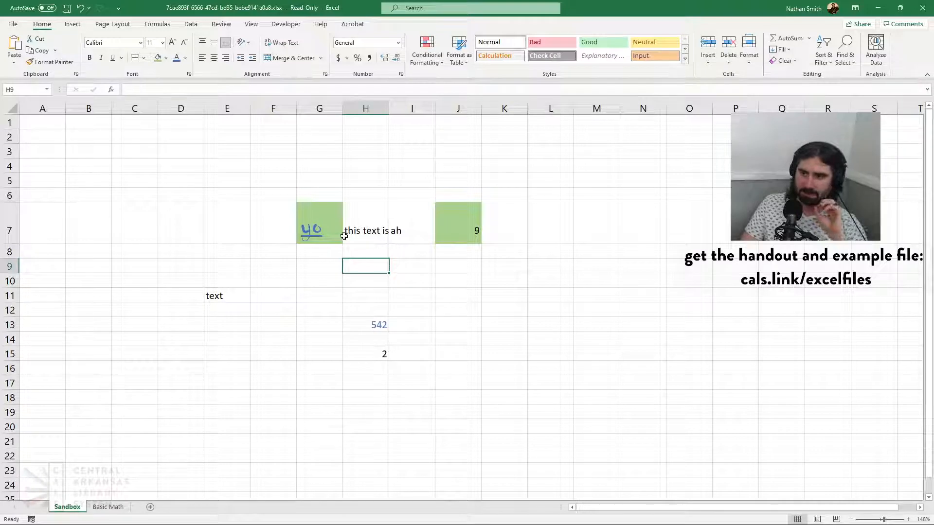
Try top, middle and bottom vertical alignment in turn on the text in cell I7
left_click(432, 220)
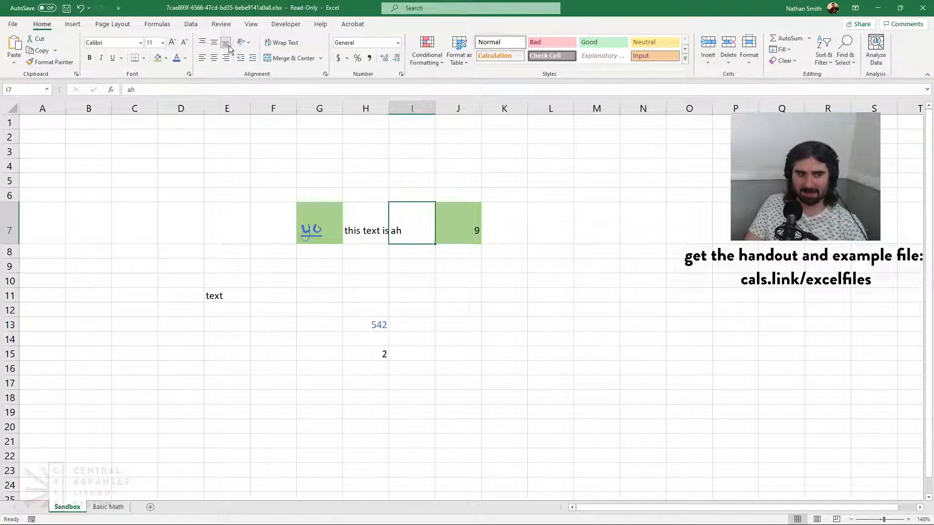
left_click(205, 42)
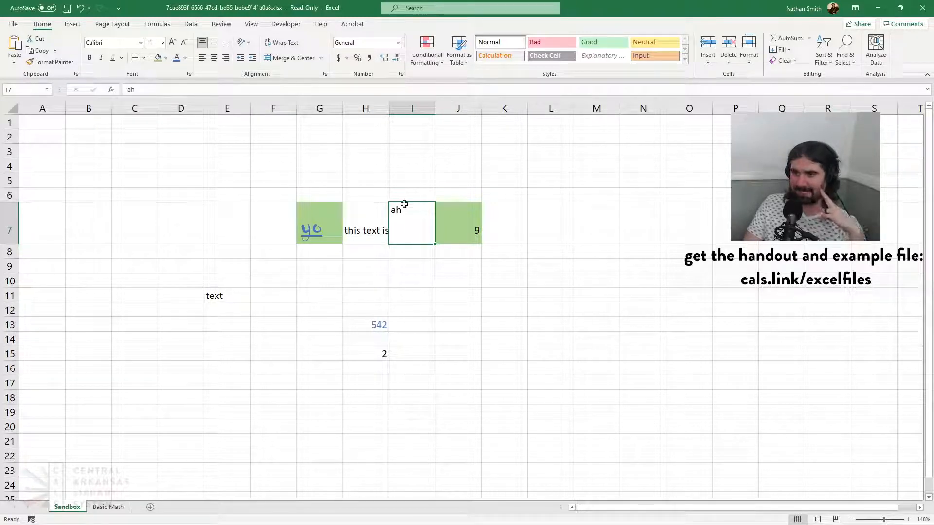
left_click(214, 44)
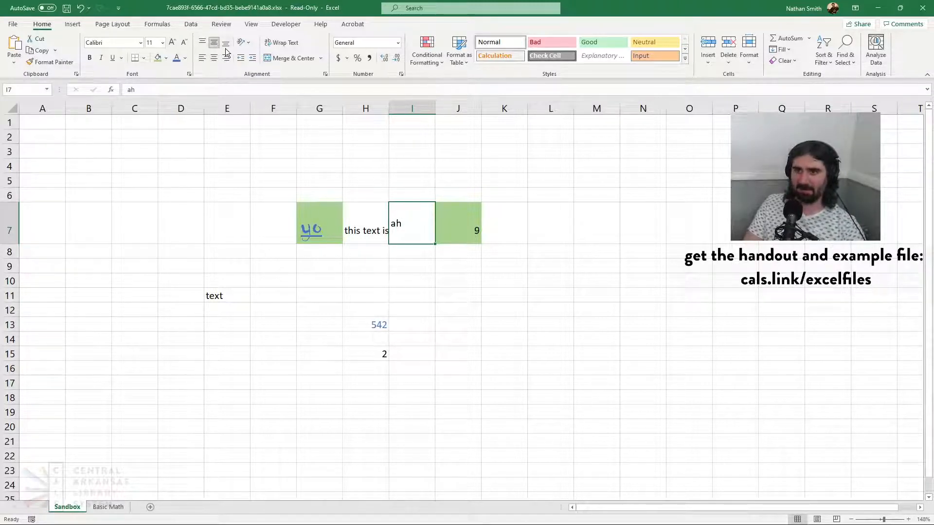
left_click(225, 44)
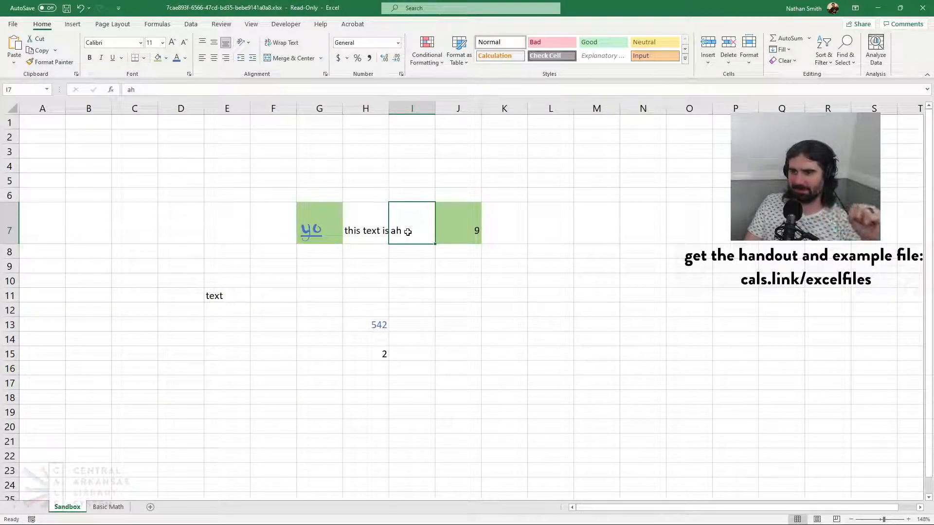
Try center, right and left alignment on the text in cell I7, settling on centered both horizontally and vertically
left_click(214, 58)
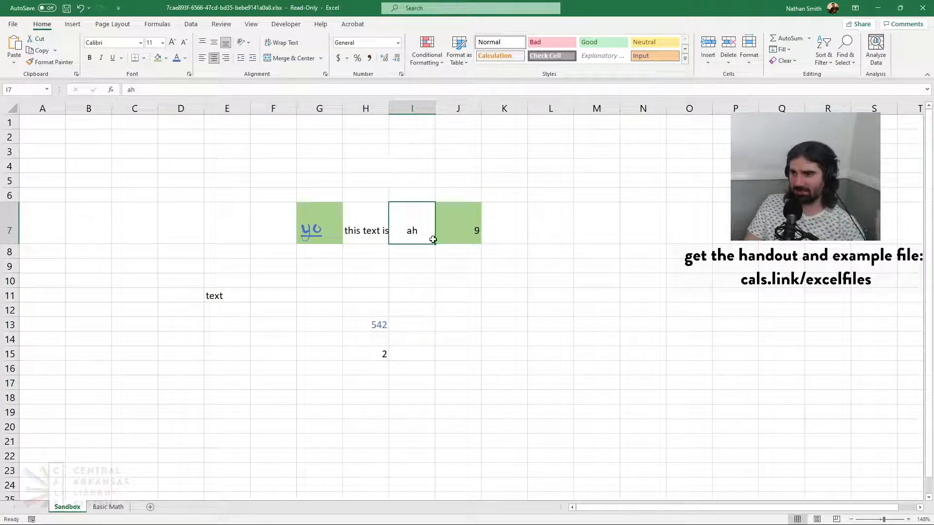
left_click(225, 58)
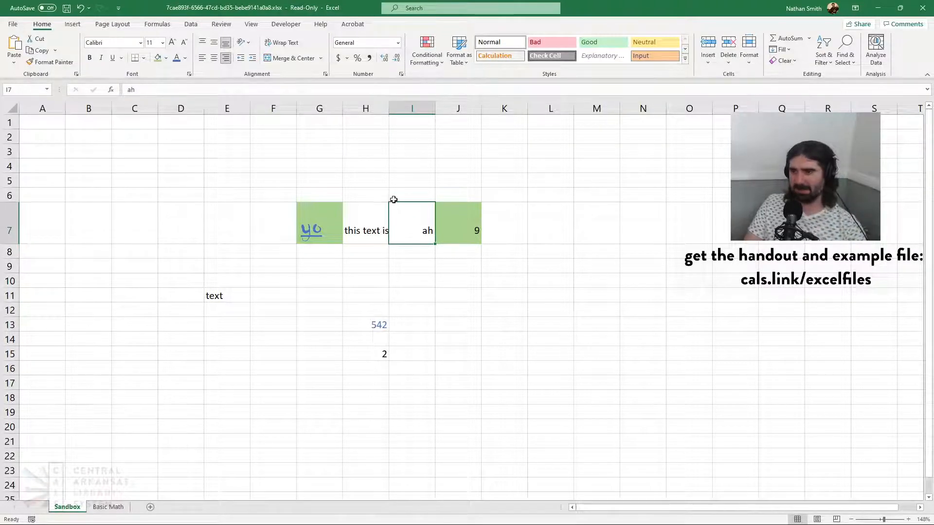
left_click(202, 58)
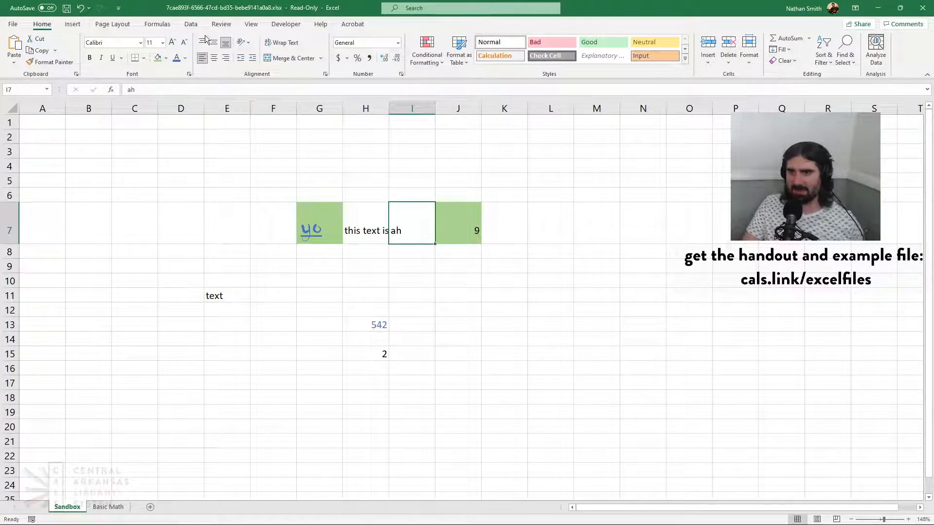
left_click(214, 43)
left_click(214, 58)
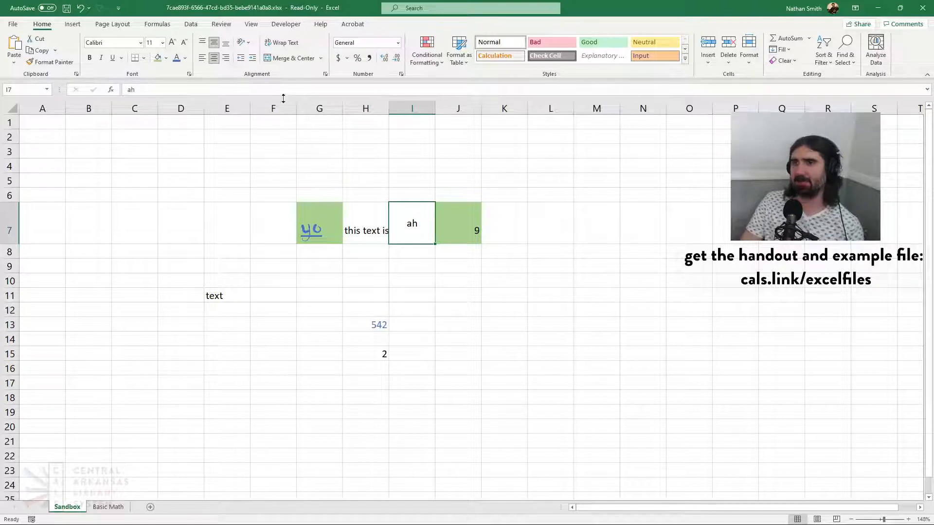
Try angled counterclockwise, vertical and rotated orientations on the text in cell I7, and undo the orientation changes
left_click(252, 53)
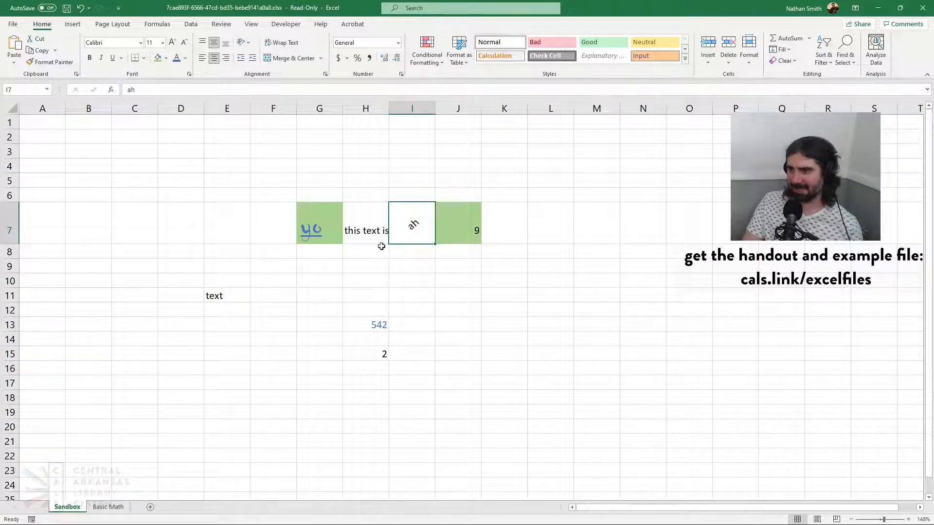
left_click(238, 43)
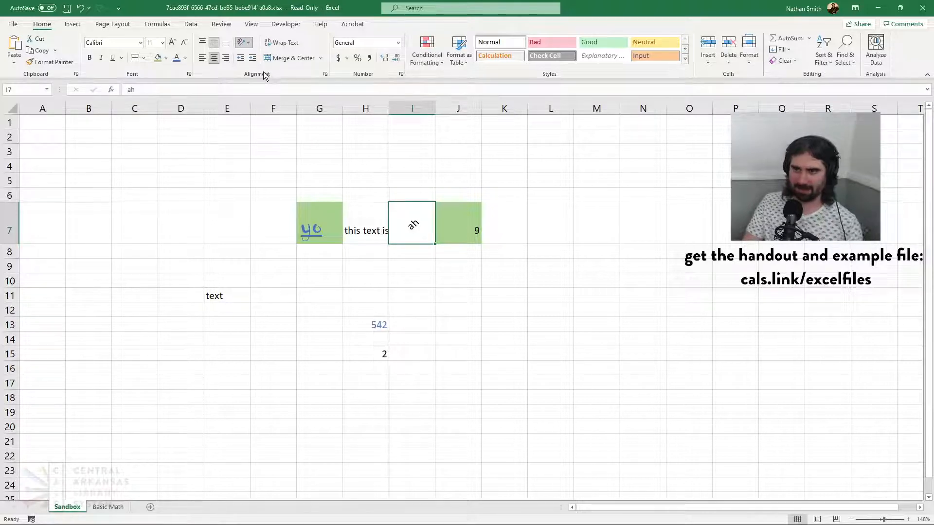
left_click(264, 87)
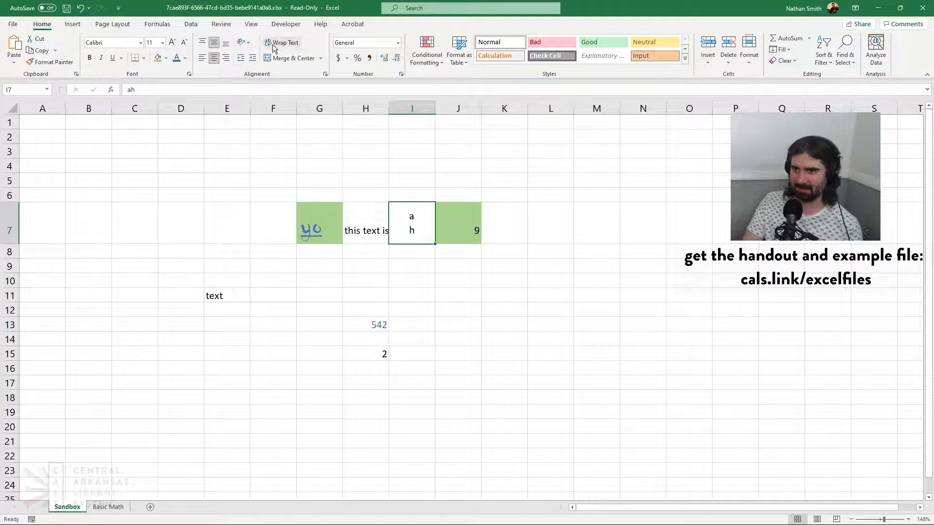
left_click(267, 98)
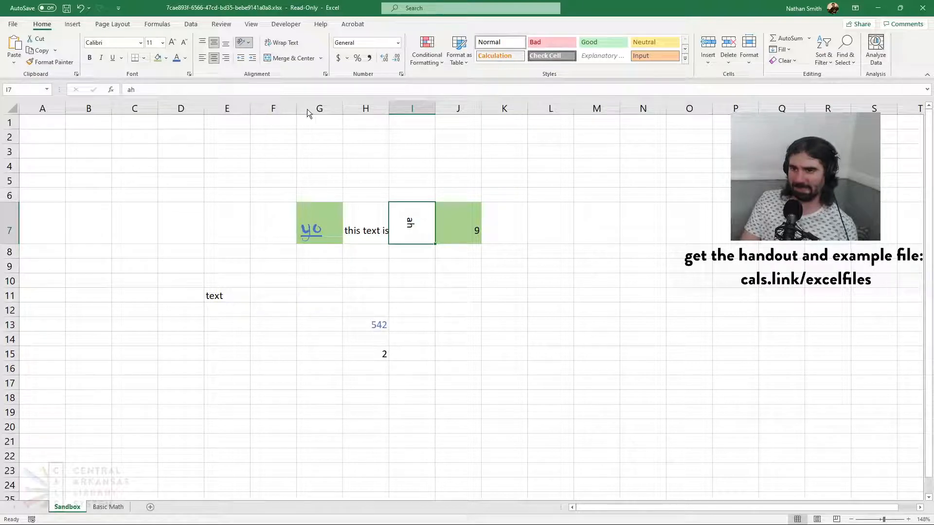
key("ctrl+z")
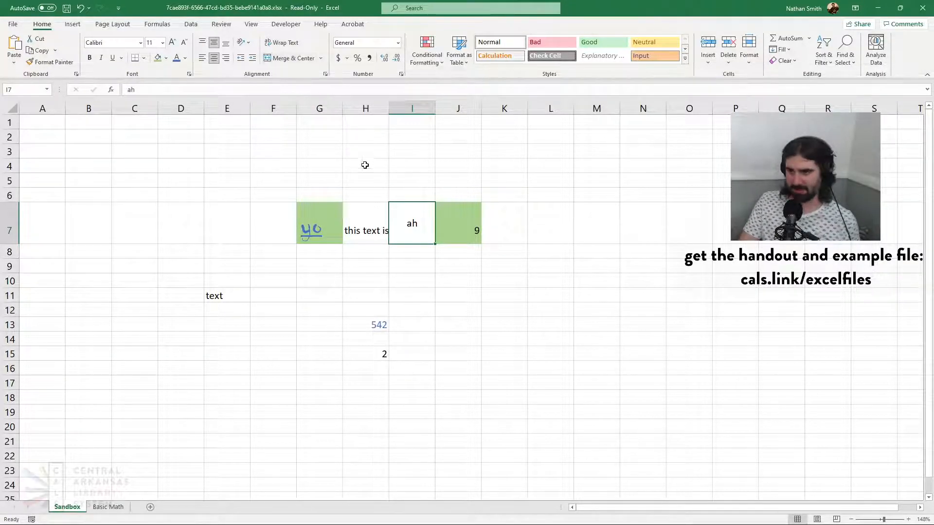
Wrap the text in cell H7 and make row 7 tall enough to show it all, switching the wrapping off and on again
left_click(373, 241)
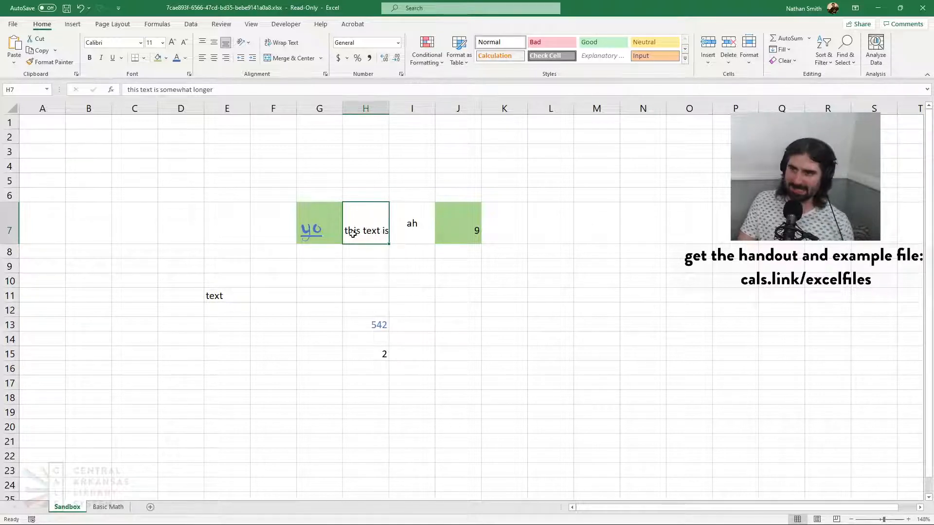
left_click(288, 43)
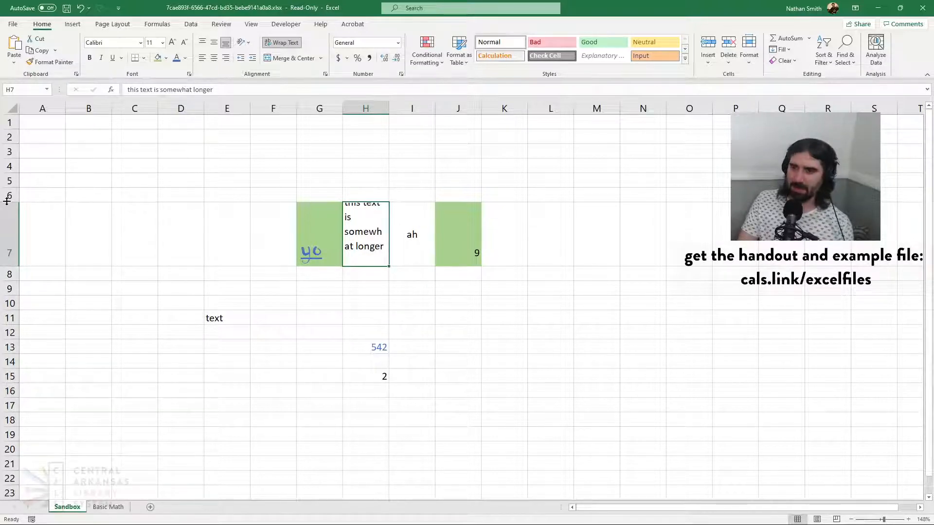
mouse_move(7, 200)
left_mouse_down()
mouse_move(8, 192)
mouse_move(9, 203)
left_mouse_up()
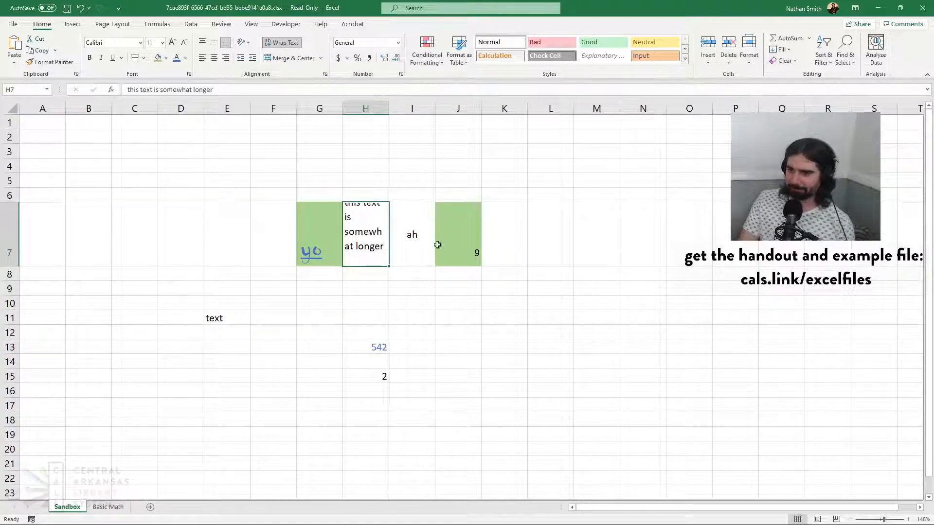
left_click_drag(13, 266, 14, 278)
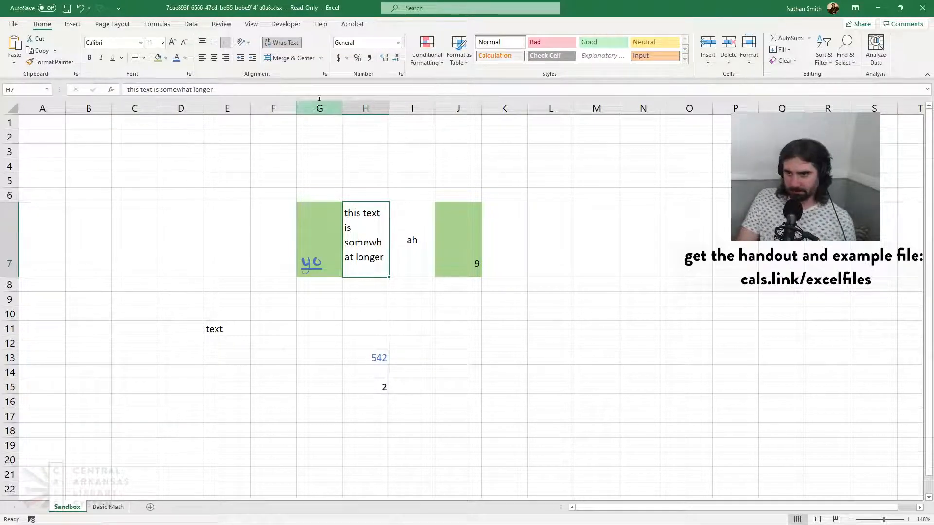
left_click(285, 43)
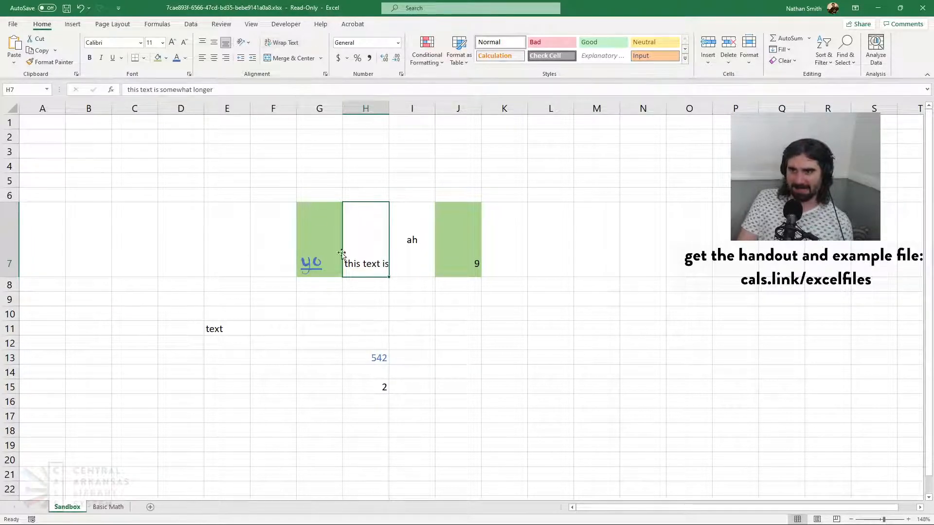
left_click(285, 43)
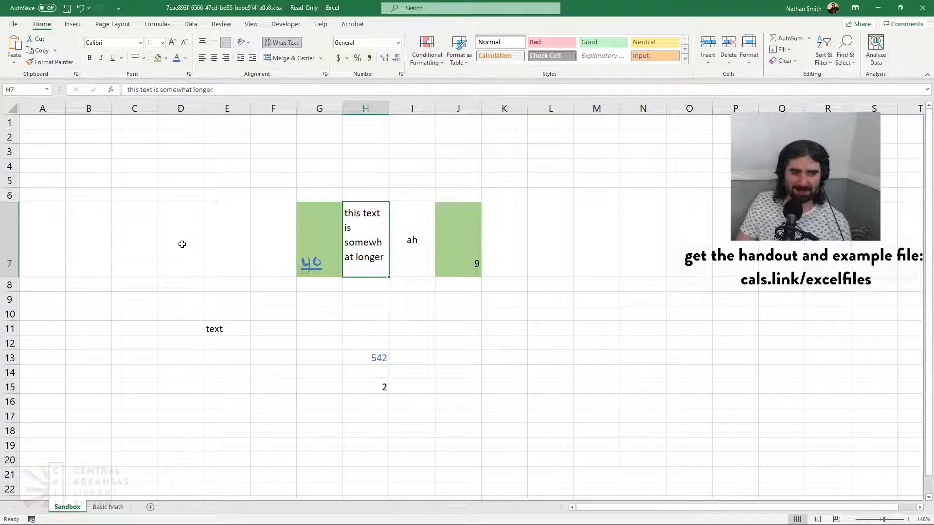
Enter "The Title" in cell C1 and select that cell again
left_click(141, 125)
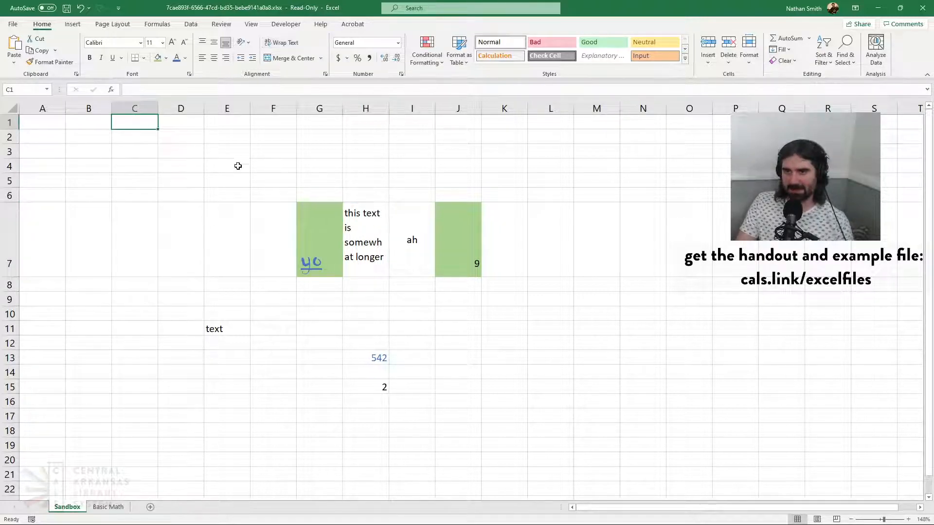
type("The")
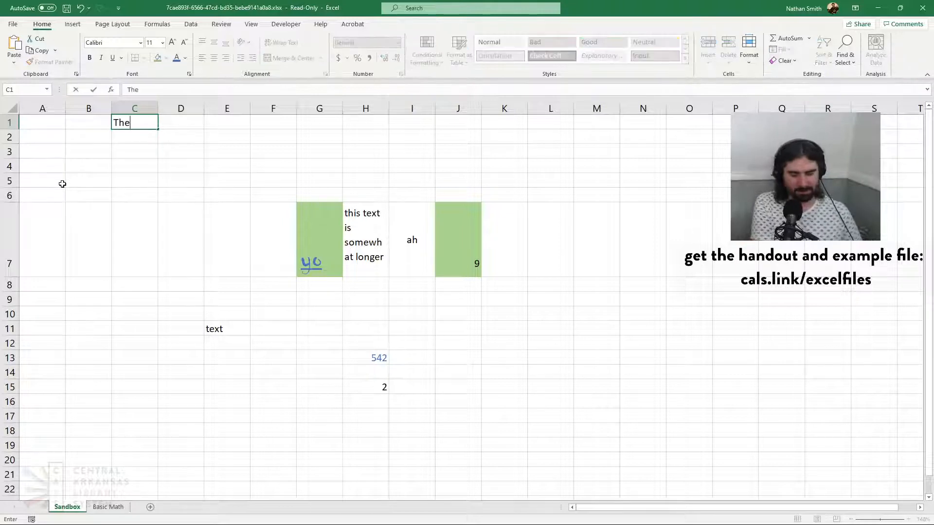
type(" Title")
key("Return")
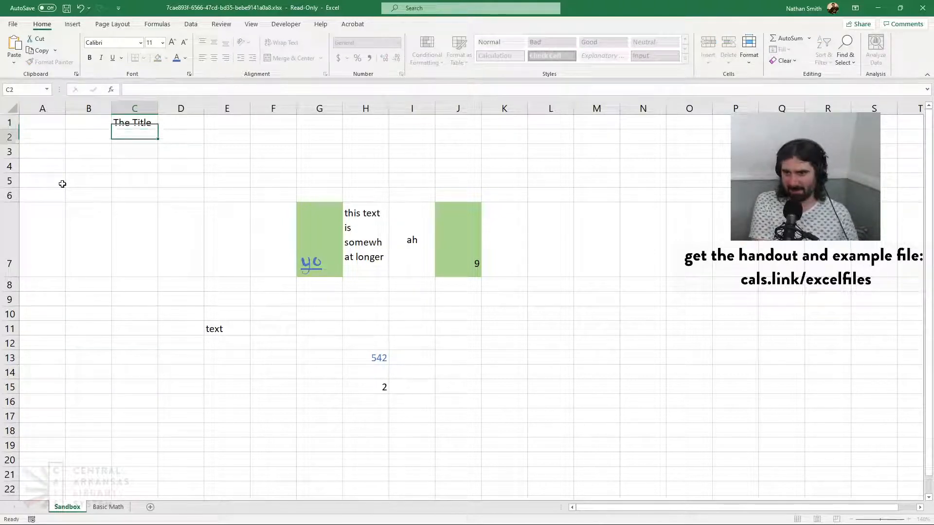
left_click(128, 122)
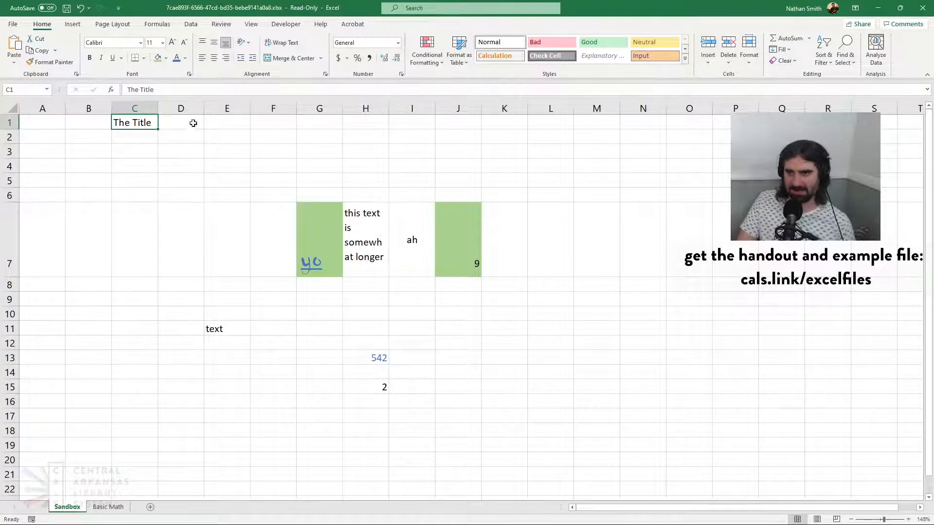
Enlarge the title text in cell C1 to font size 36
left_click(182, 43)
left_click(173, 44)
left_click(173, 43)
left_click(173, 44)
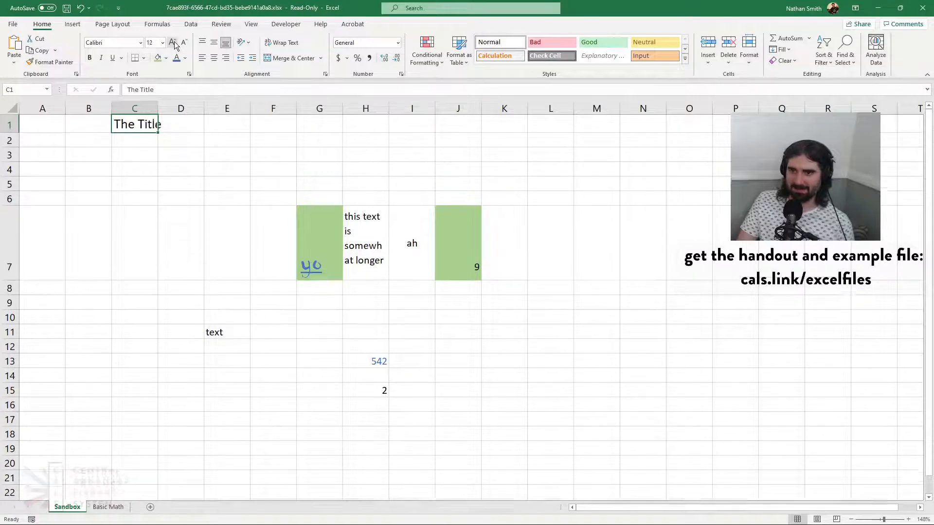
left_click(173, 43)
left_click(173, 43)
left_click(173, 43)
left_click(172, 43)
left_click(172, 43)
left_click(173, 43)
left_click(173, 43)
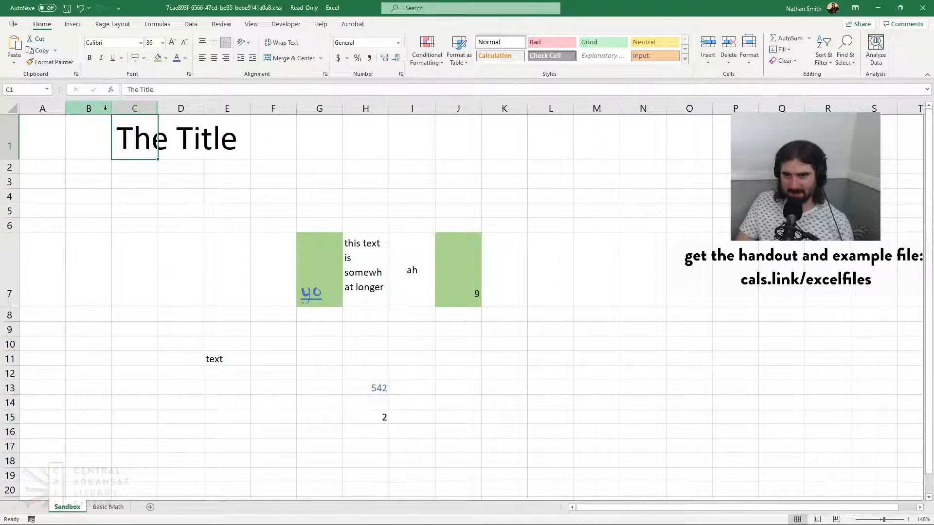
Try making column B about half as wide, and undo the width change
left_click_drag(111, 109, 90, 110)
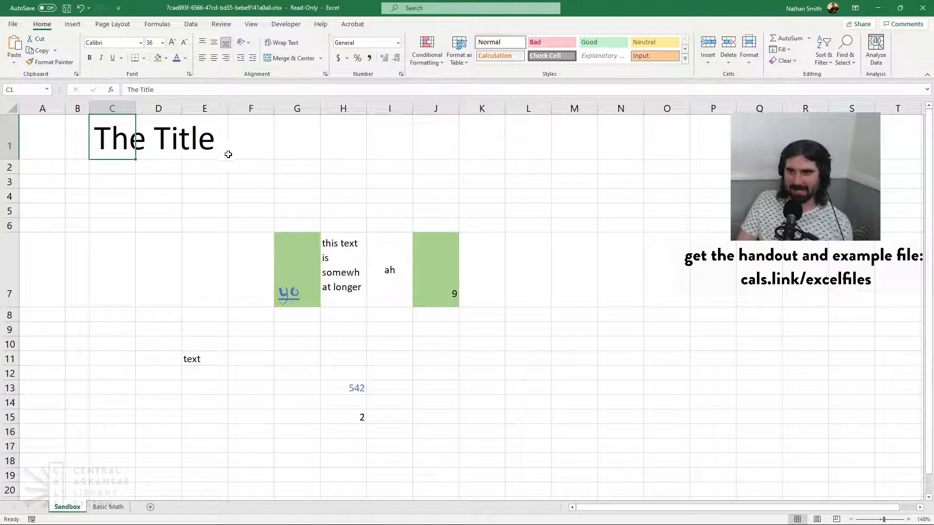
left_click(81, 8)
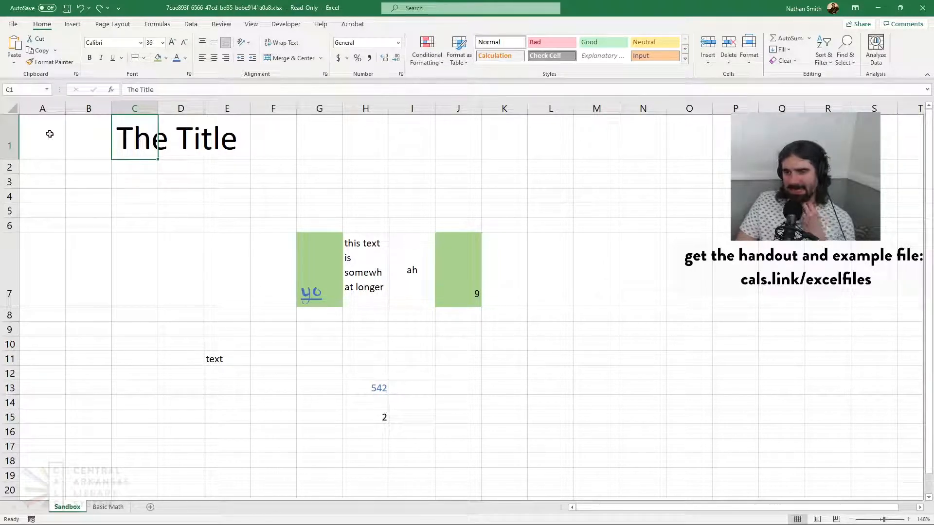
Merge and center cells A1:J4 around the title, and shrink row 1 to about the height of rows 2 to 4
left_click_drag(50, 134, 454, 178)
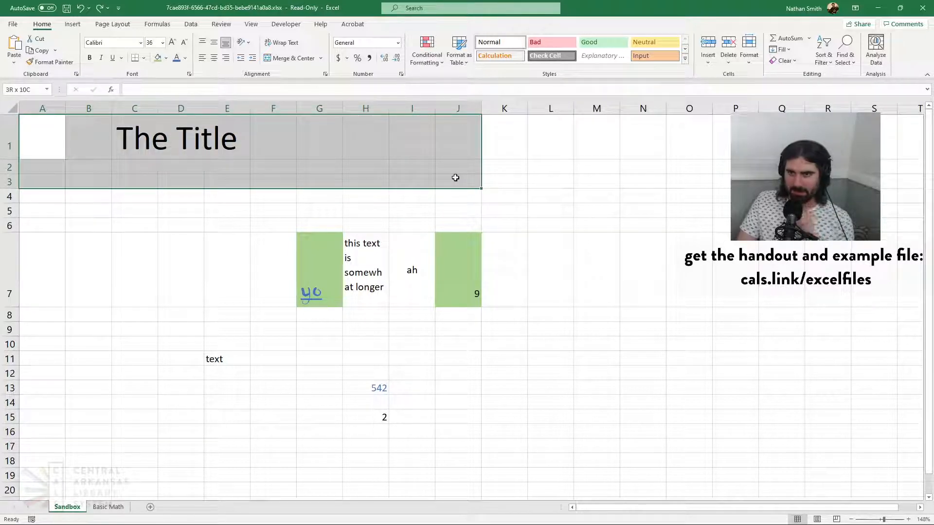
left_click_drag(455, 178, 454, 192)
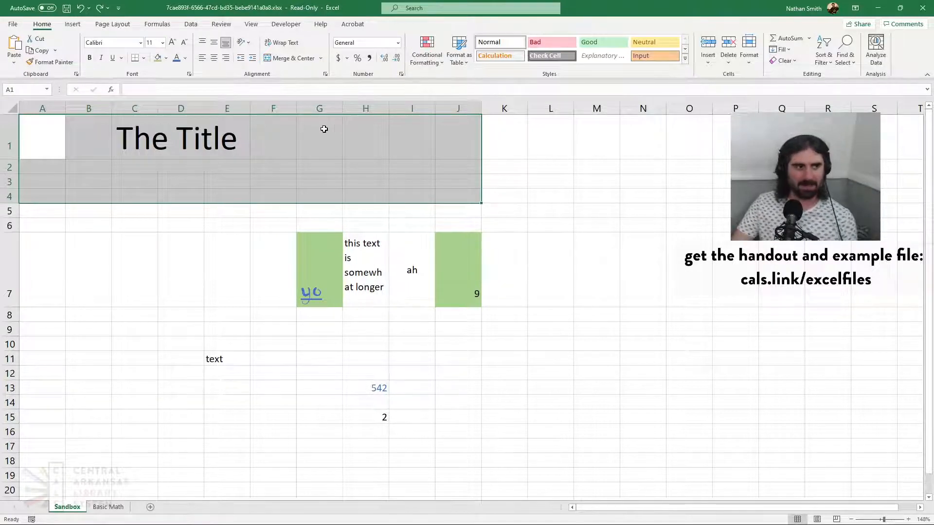
left_click(284, 60)
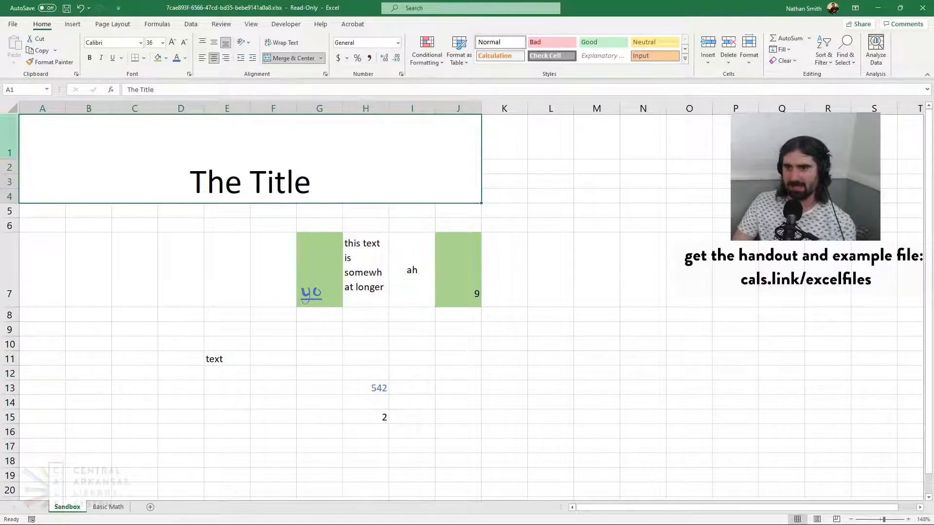
left_click_drag(16, 160, 25, 128)
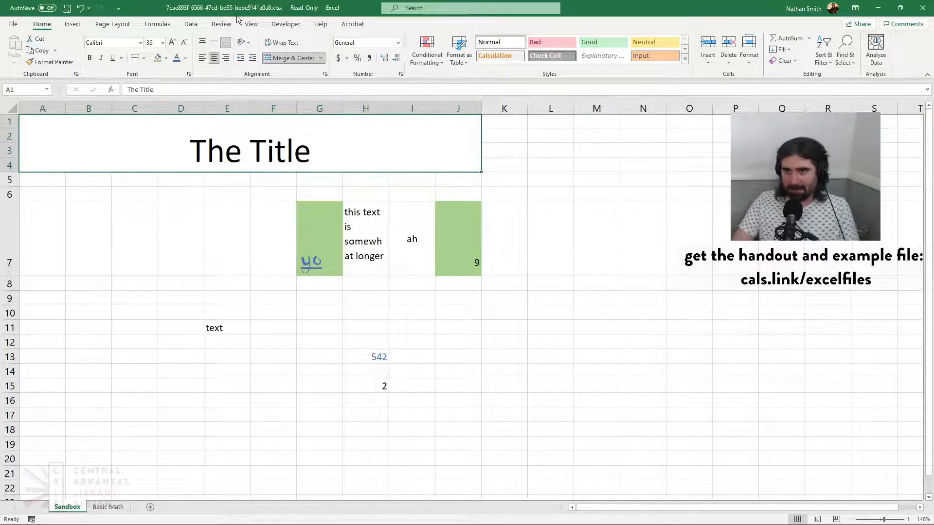
Left-align the merged title and center it vertically, and unmerge the cells again
left_click(203, 58)
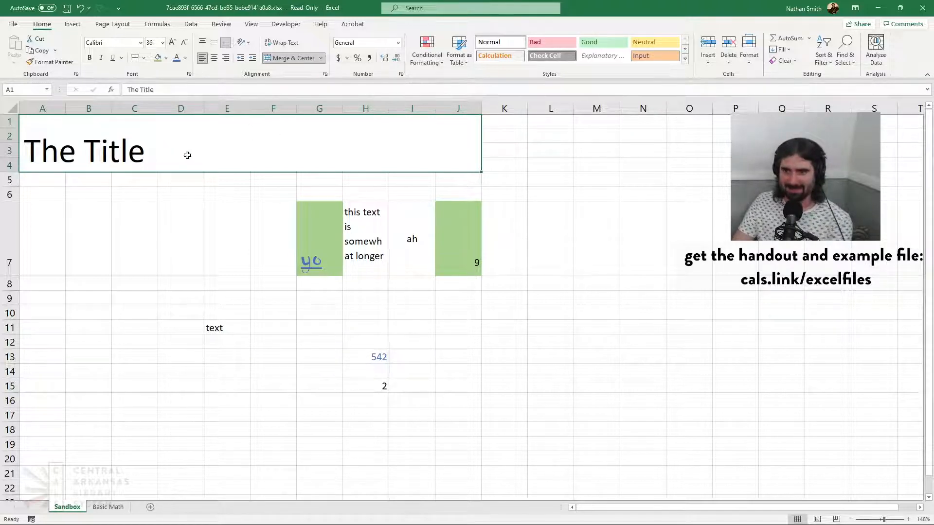
left_click(214, 42)
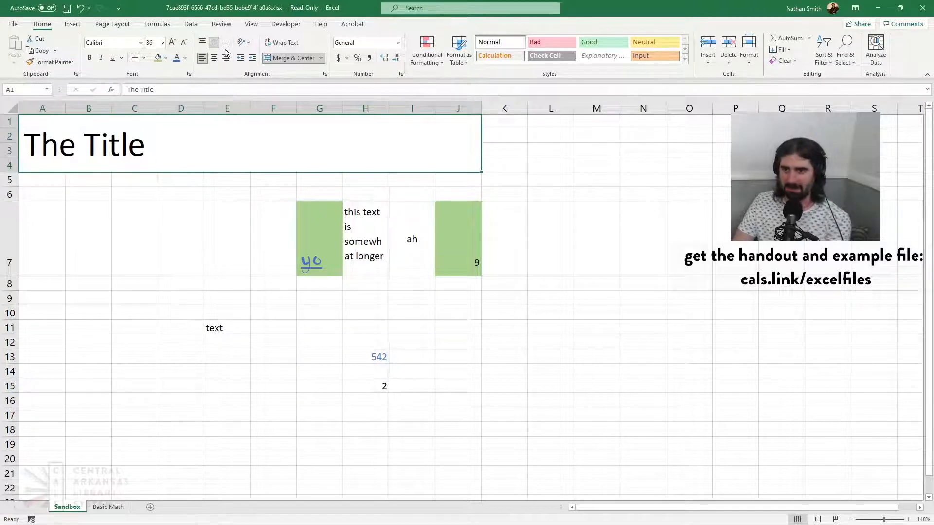
left_click(294, 63)
left_click(79, 140)
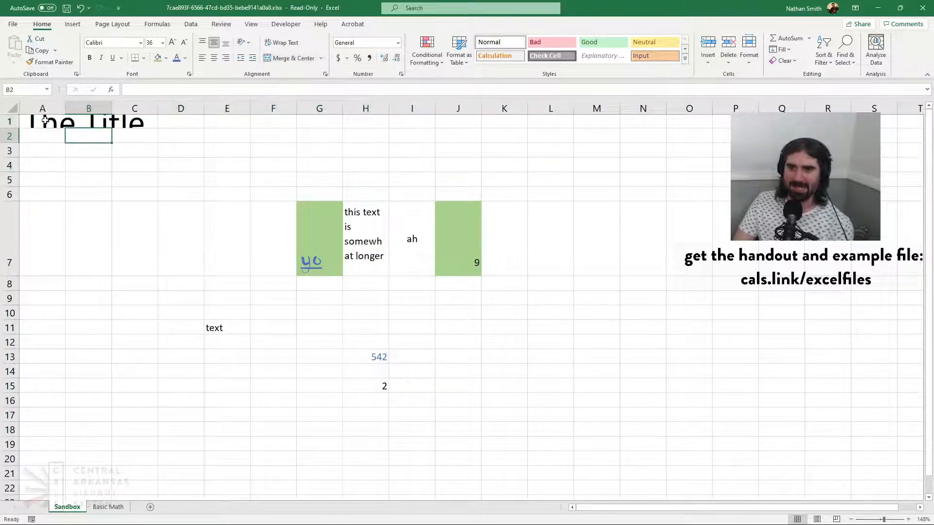
left_click(43, 120)
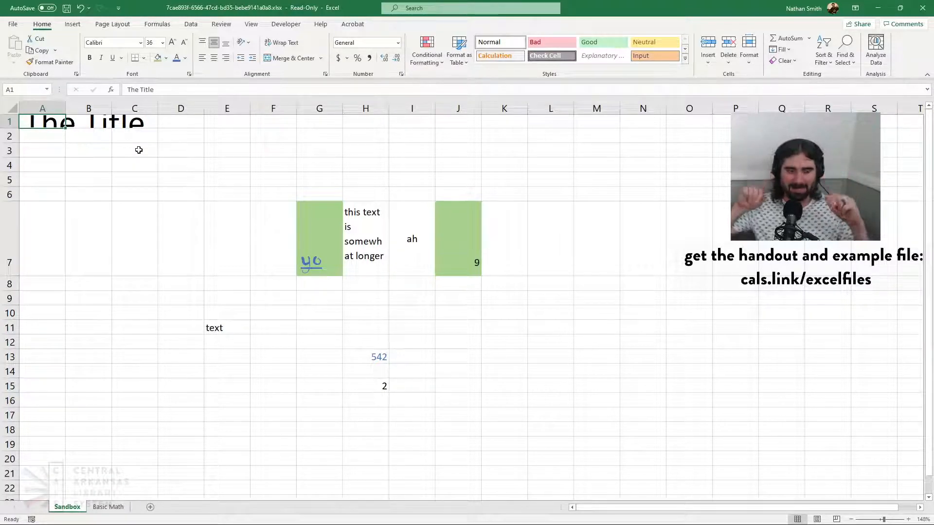
Try entering "a" in cell E2 and cancel the entry
left_click(227, 137)
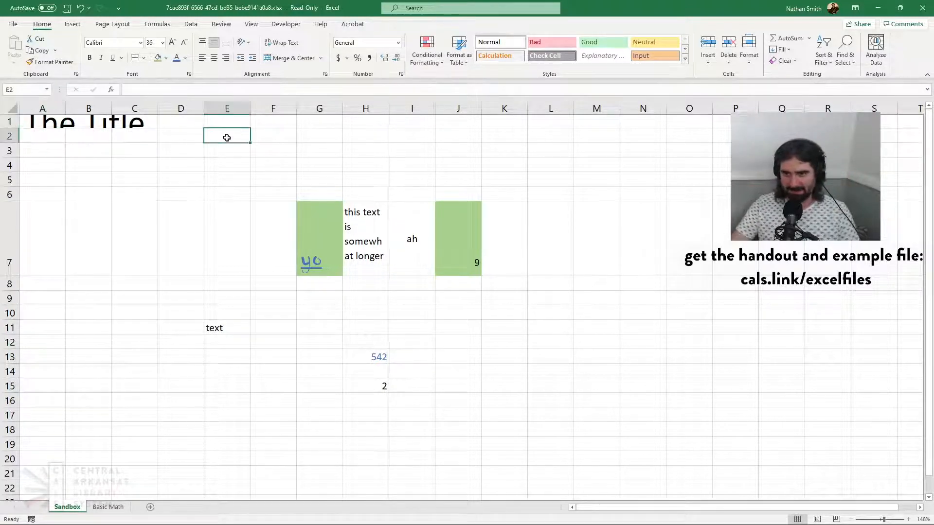
type("a")
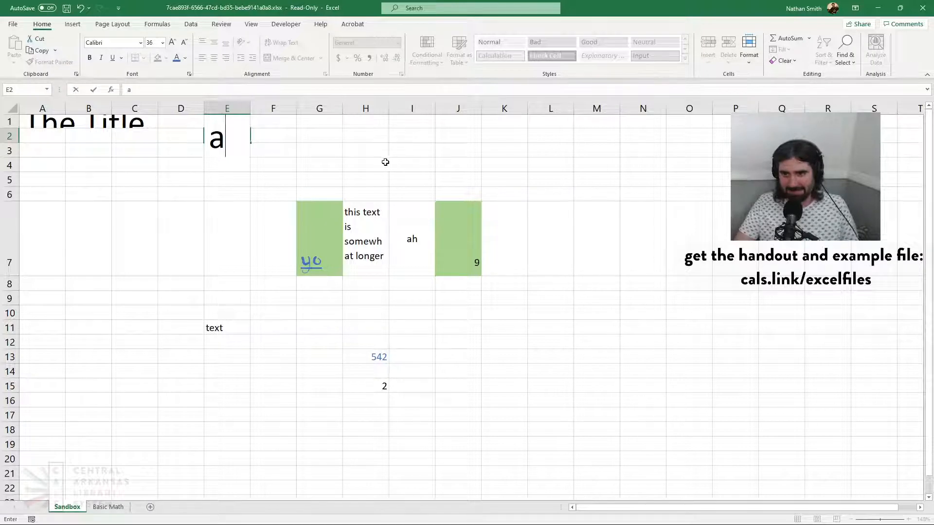
key("Escape")
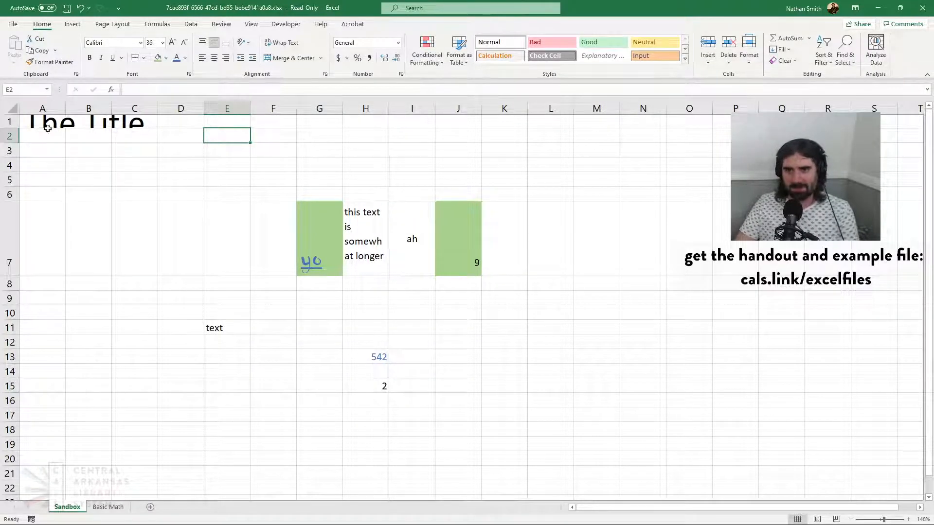
Set the font size of cells A1:J4 back to 11 and delete the title from cell A1
left_click_drag(48, 124, 442, 165)
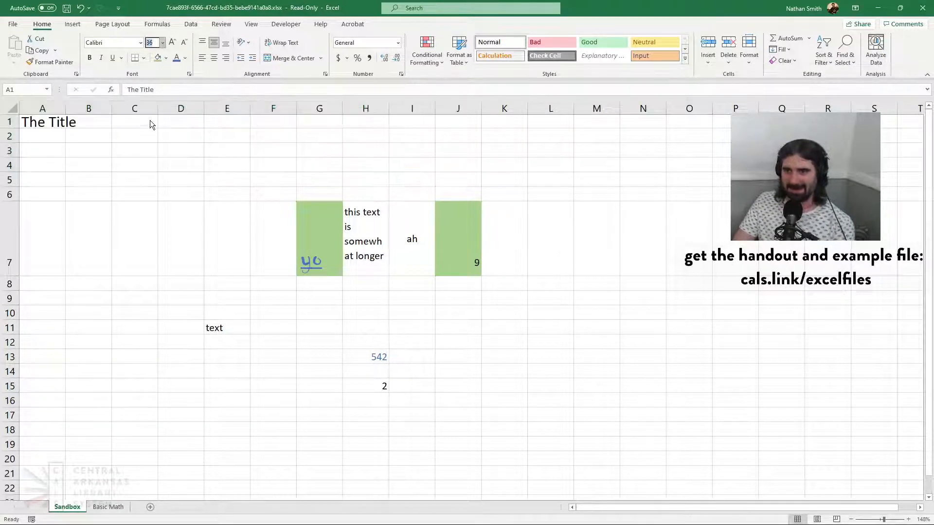
left_click(155, 89)
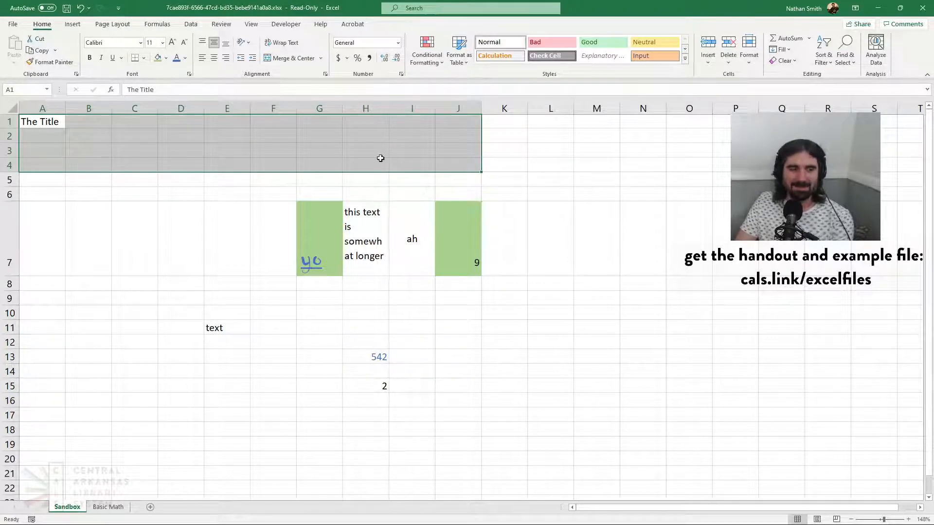
left_click(273, 163)
left_click(119, 136)
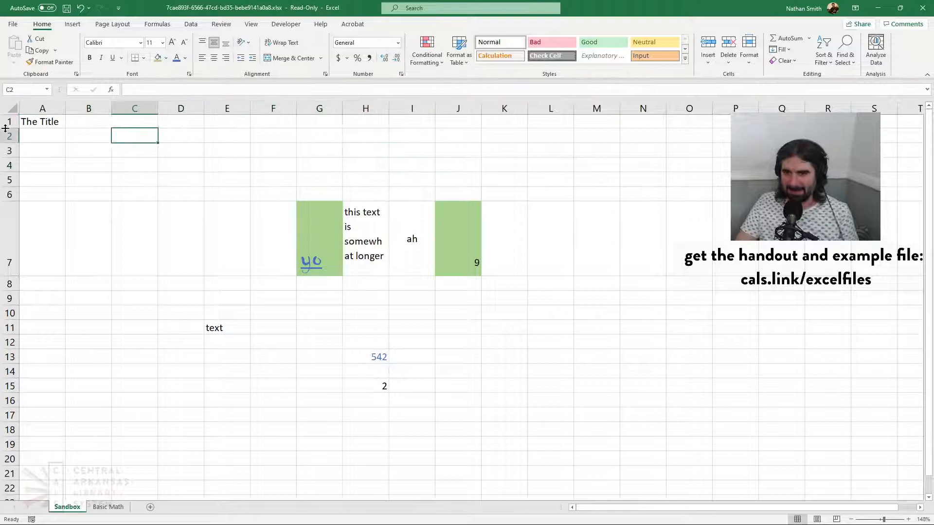
left_click(34, 123)
key("Delete")
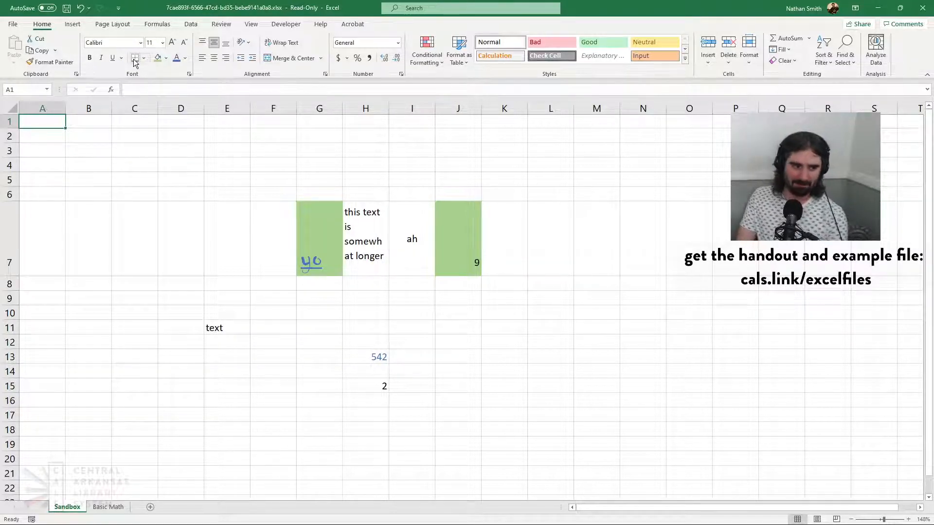
Add a bottom border to cell C2, and give the same cell a top border as well
left_click(137, 138)
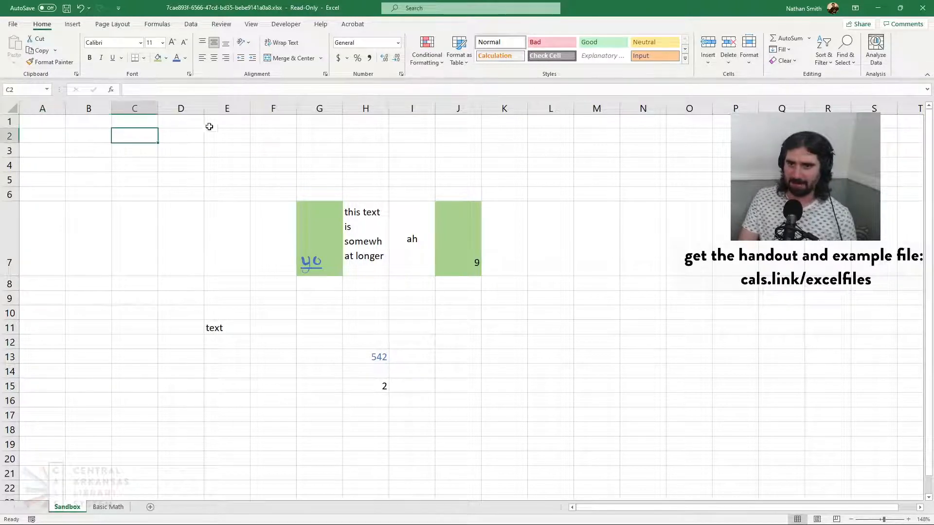
left_click(137, 60)
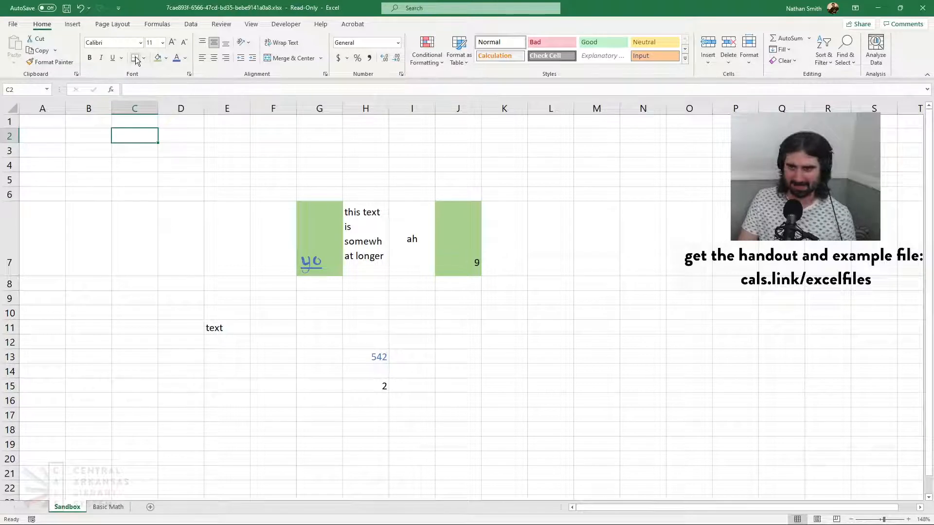
left_click(248, 140)
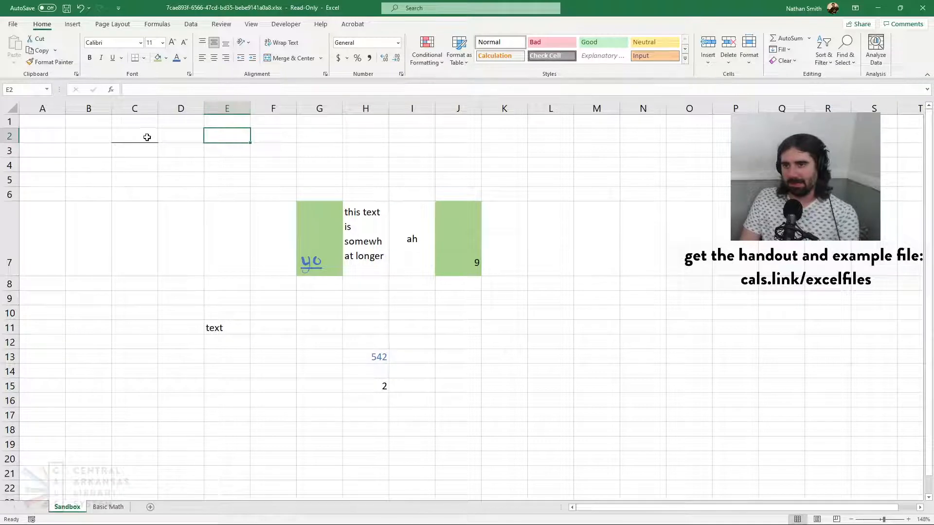
left_click(146, 134)
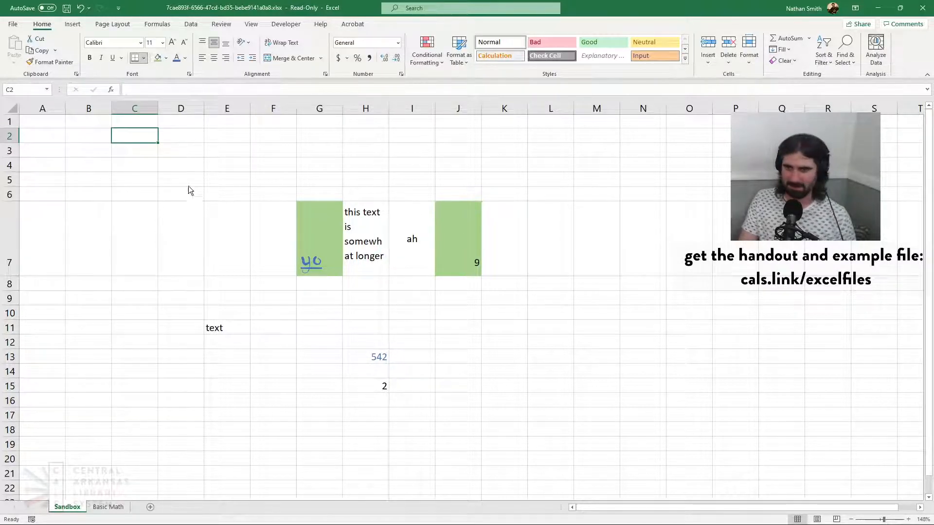
left_click(197, 150)
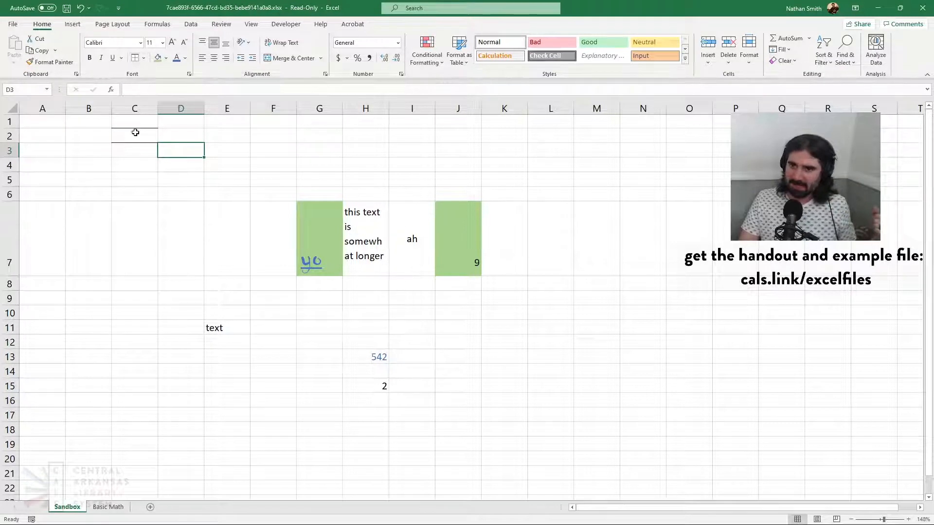
Remove the top and bottom borders from cell C2
key("ctrl+z")
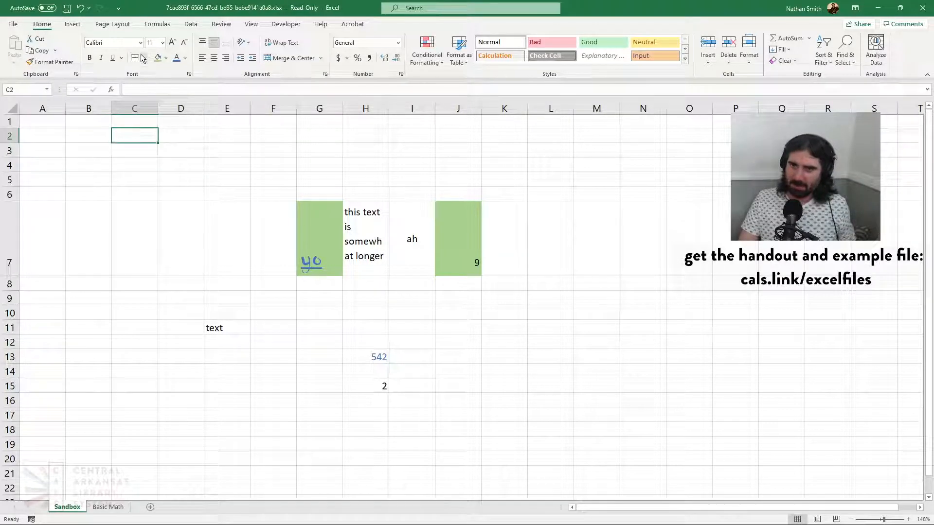
left_click(168, 140)
left_click(208, 145)
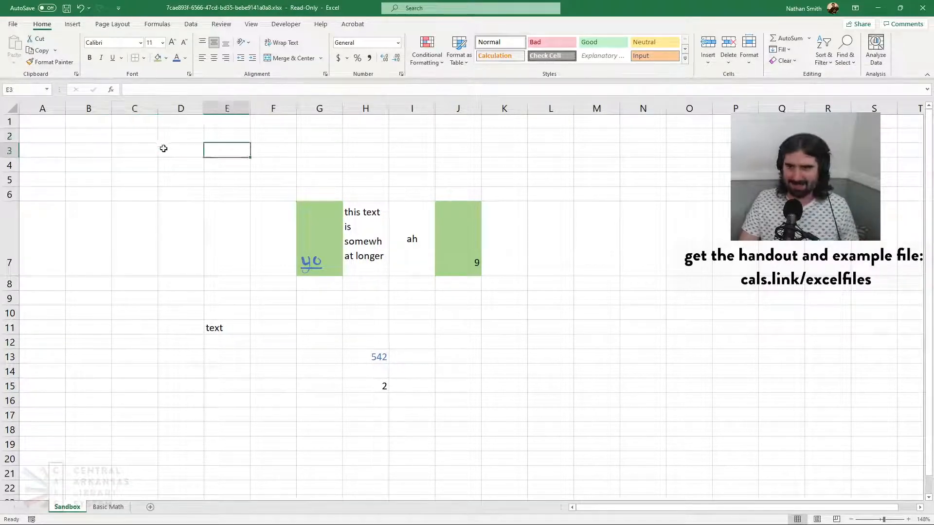
Apply all borders to cells C2:F4, and replace them with an outside border only
left_click(143, 136)
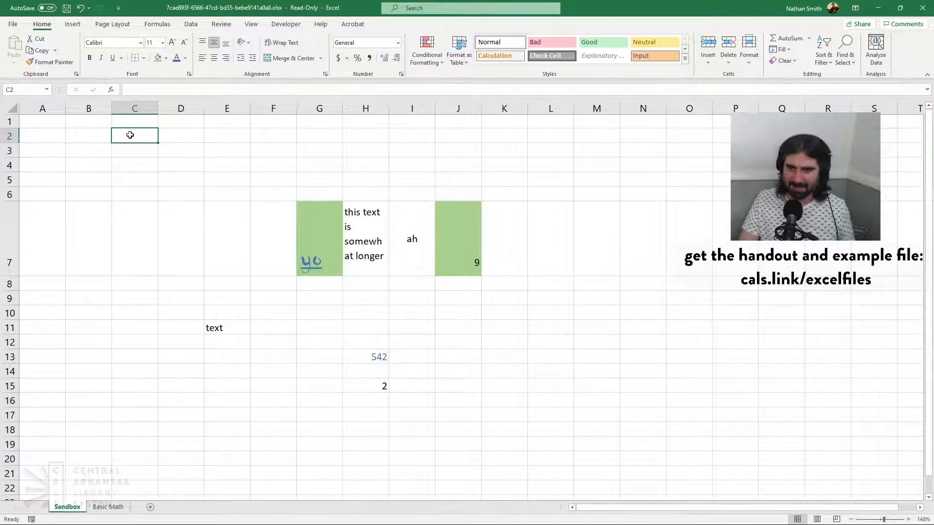
left_click_drag(130, 135, 266, 166)
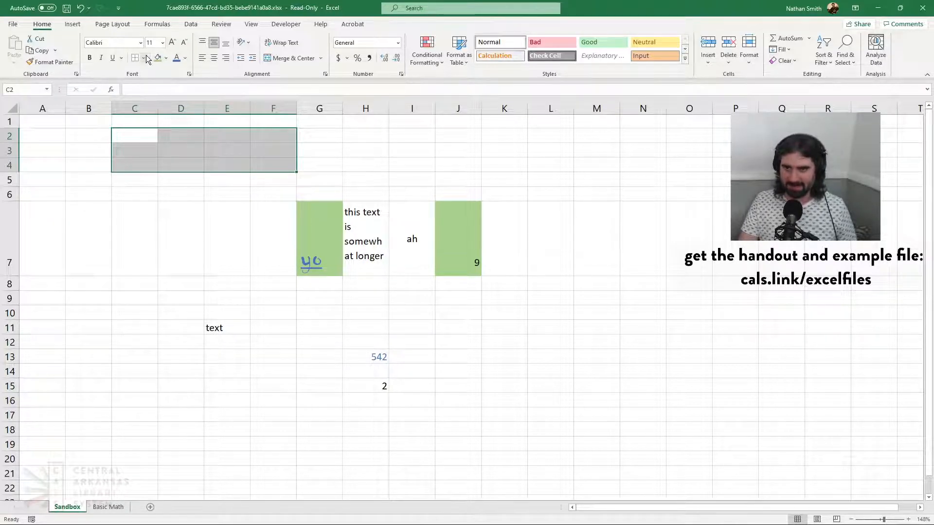
left_click(359, 153)
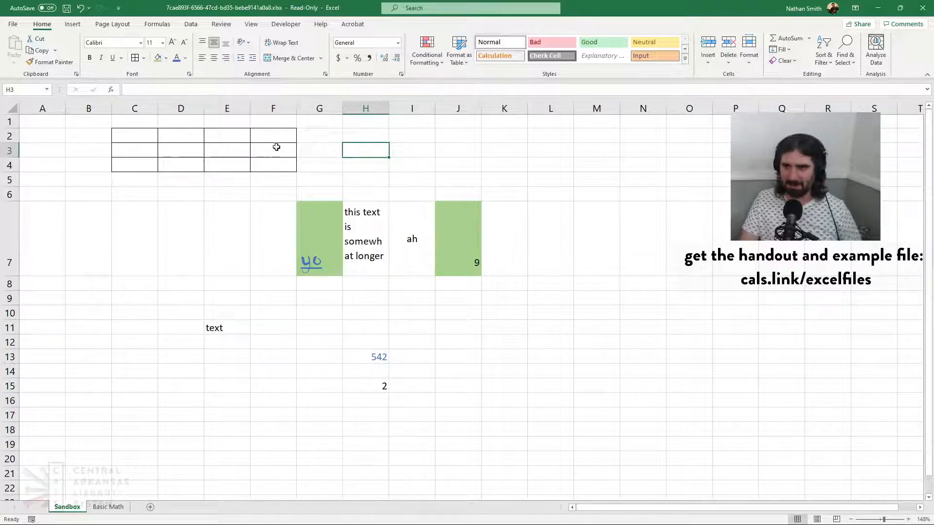
left_click_drag(149, 135, 273, 164)
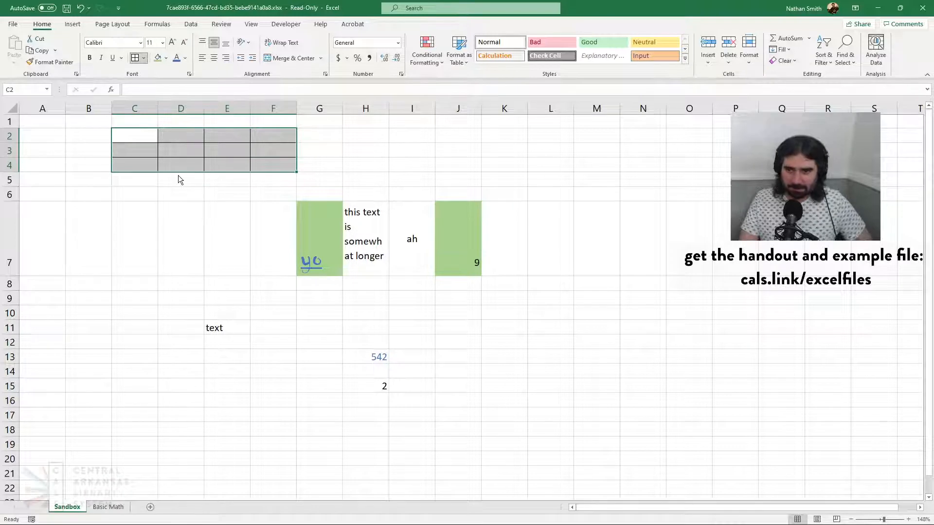
key("ctrl+shift+minus")
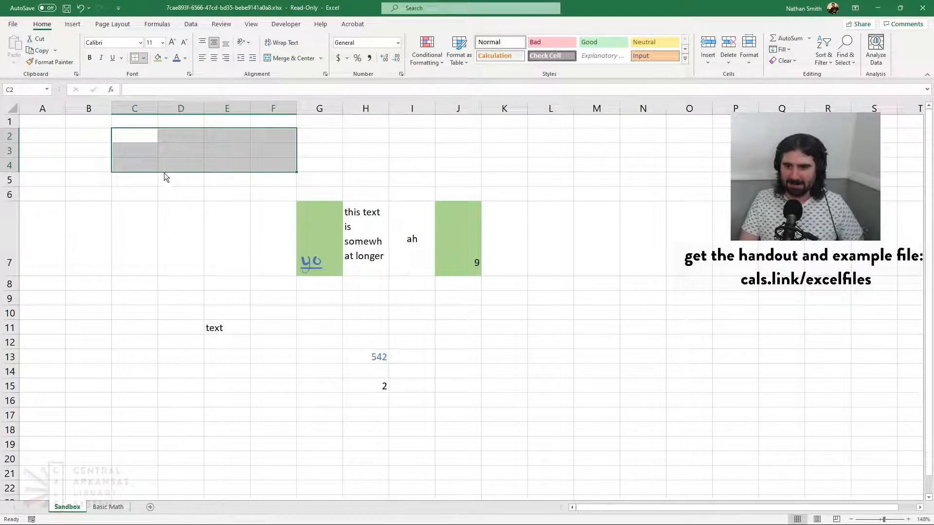
Add a thin outside border to cell I3 and a thick outside border to cell I5
left_click(429, 157)
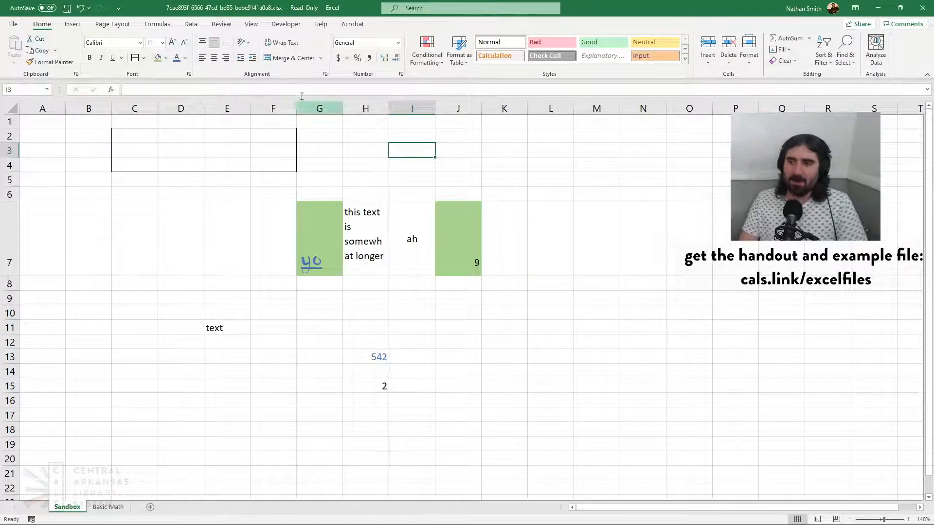
left_click(135, 58)
left_click(407, 176)
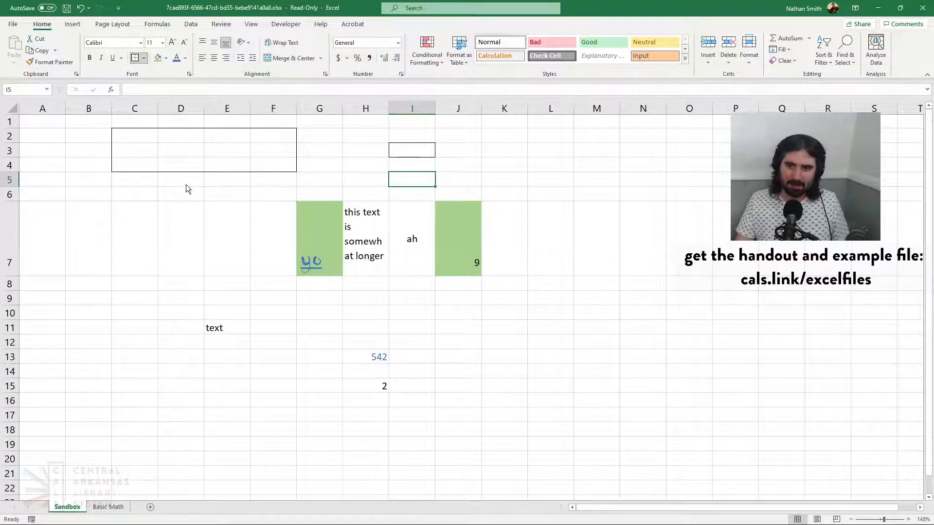
left_click(552, 197)
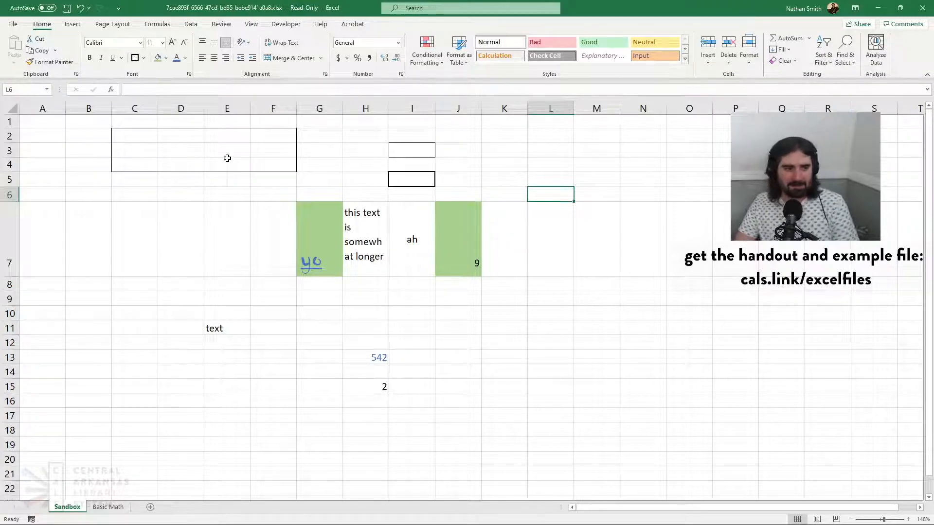
Select cell C2 in the corner of the outlined range C2:F4
left_click(353, 150)
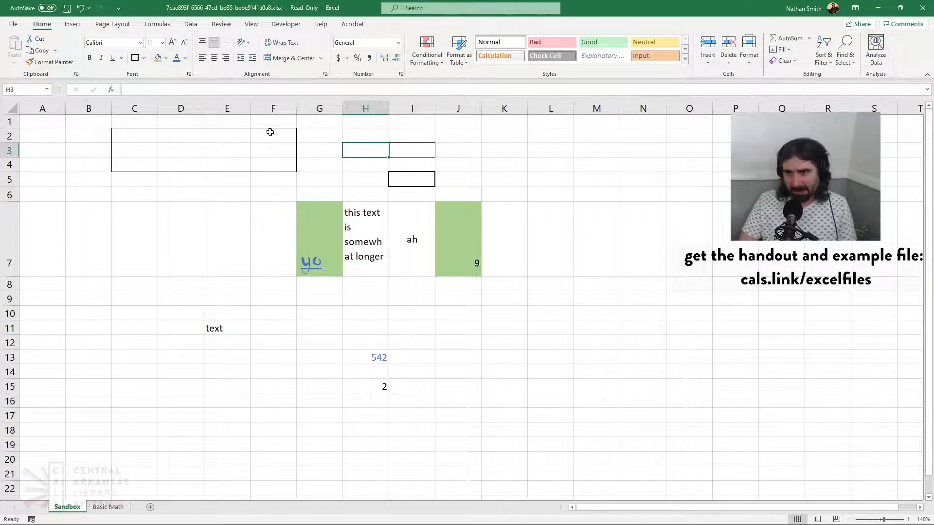
left_click(181, 148)
left_click(152, 147)
left_click(136, 137)
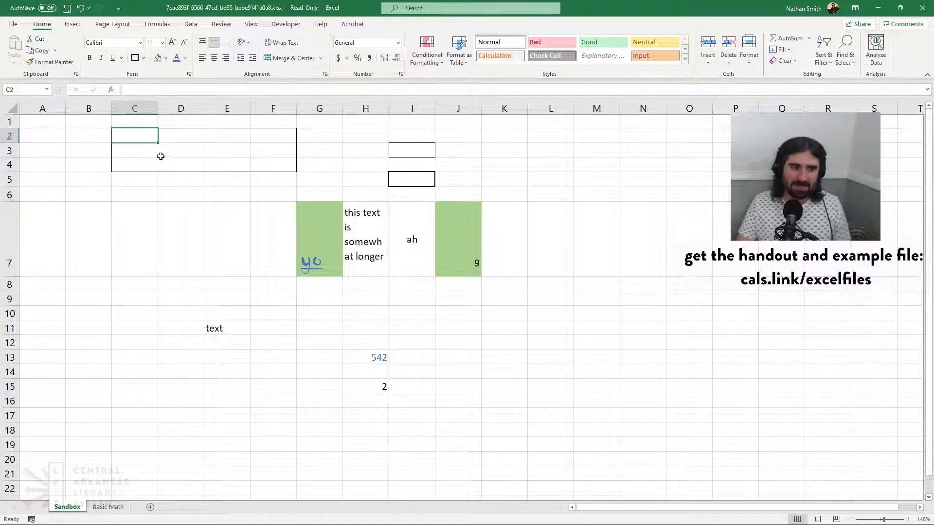
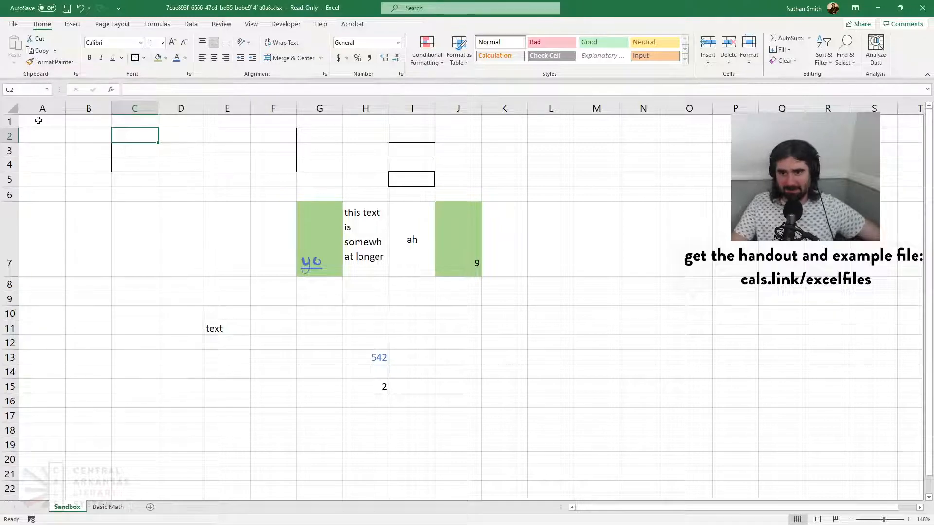
Apply all borders to cells A1:J15
left_click_drag(38, 118, 448, 384)
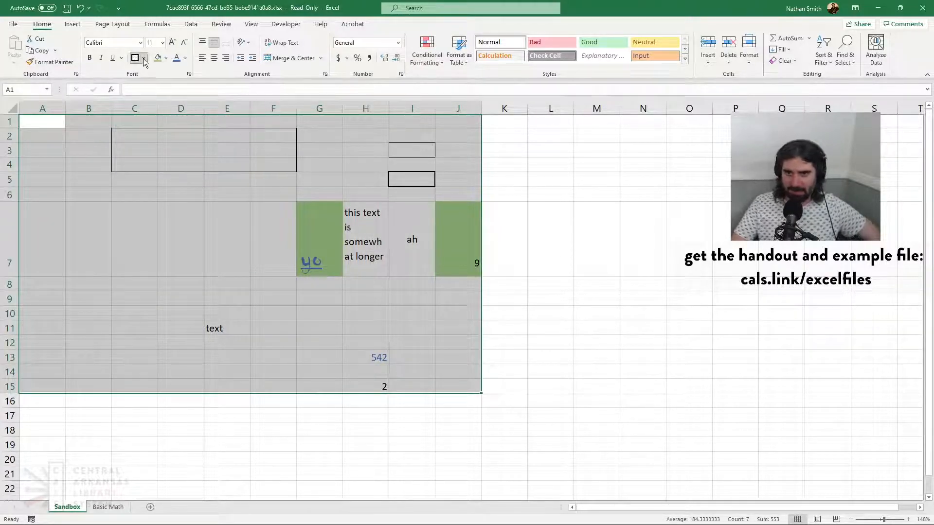
left_click(150, 151)
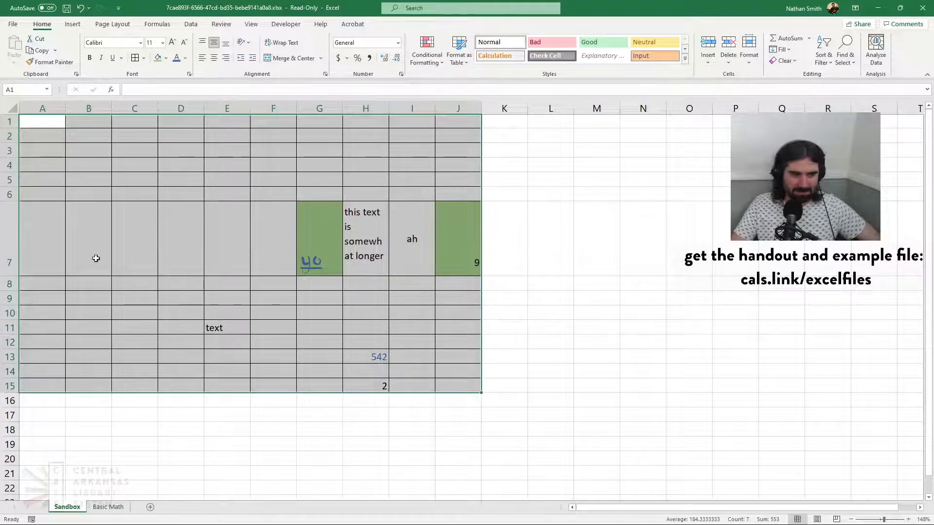
left_click(321, 342)
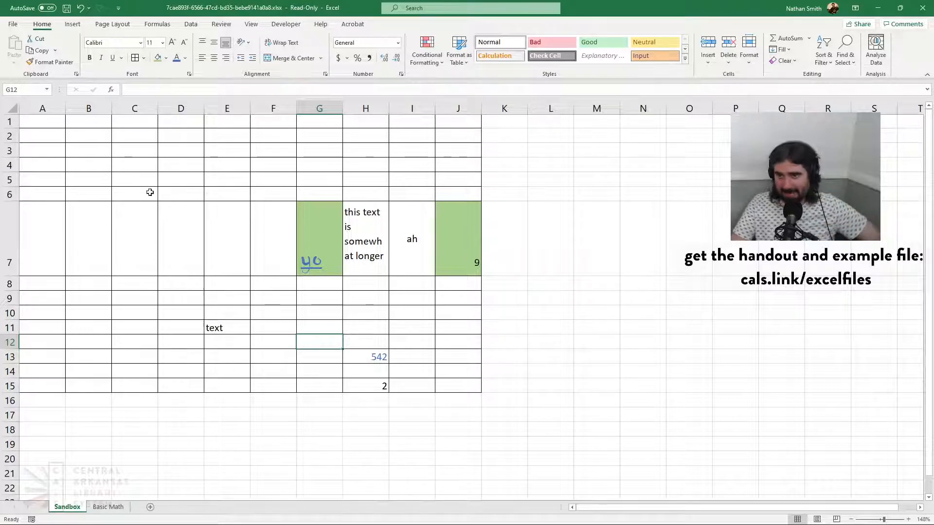
Remove all borders from cells A1:J15
left_click_drag(31, 121, 462, 388)
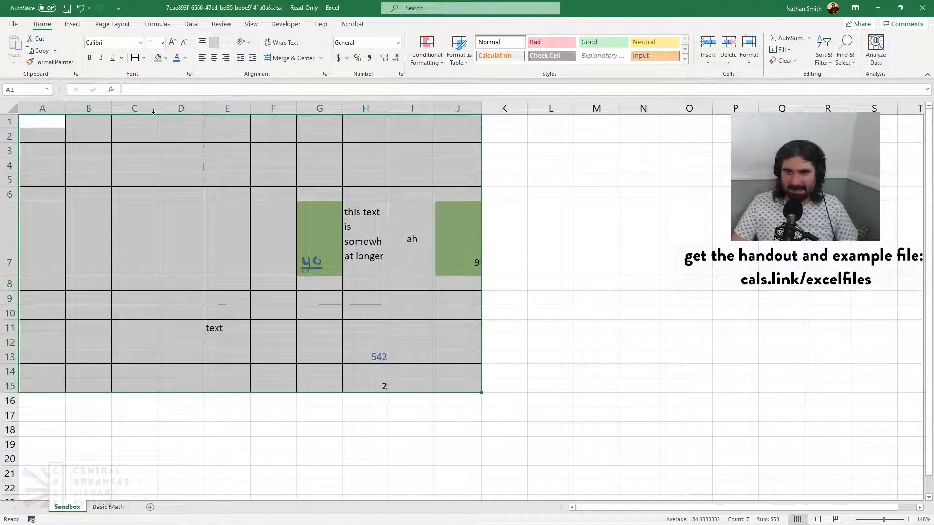
left_click(144, 59)
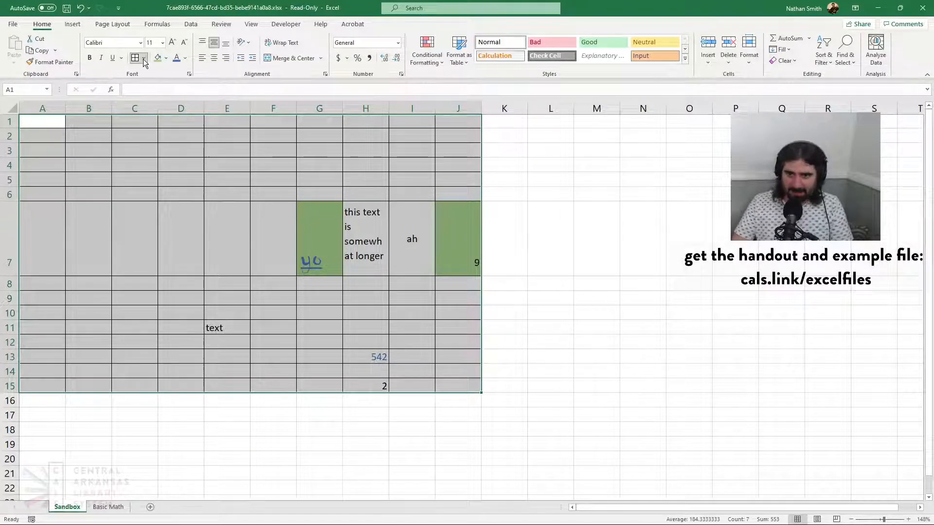
left_click(165, 143)
left_click(360, 181)
left_click(246, 161)
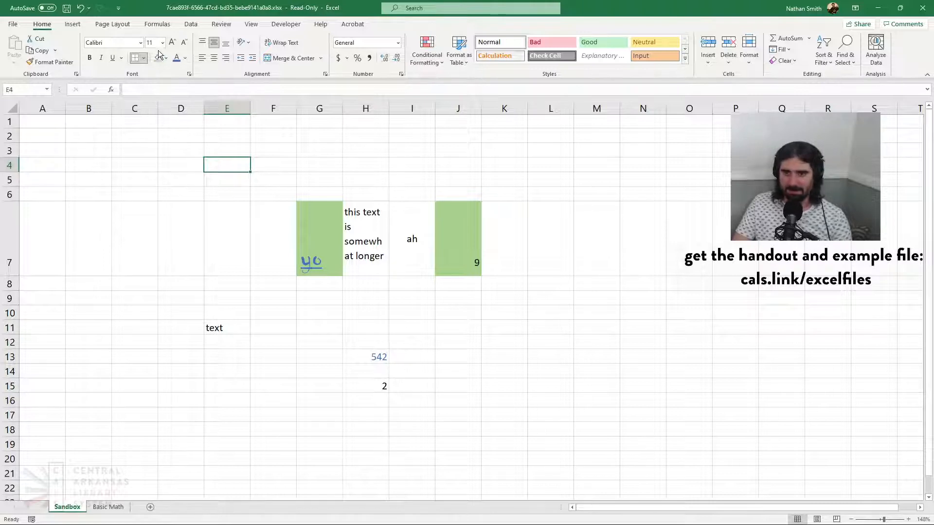
left_click(309, 178)
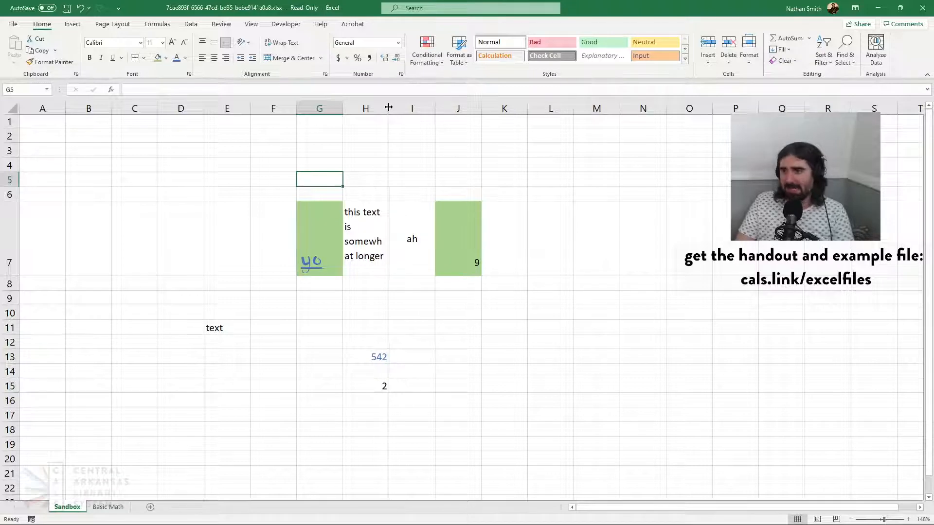
Widen column H until its wrapped text fits on three lines, and narrow column E to about half its width
left_click_drag(388, 107, 421, 106)
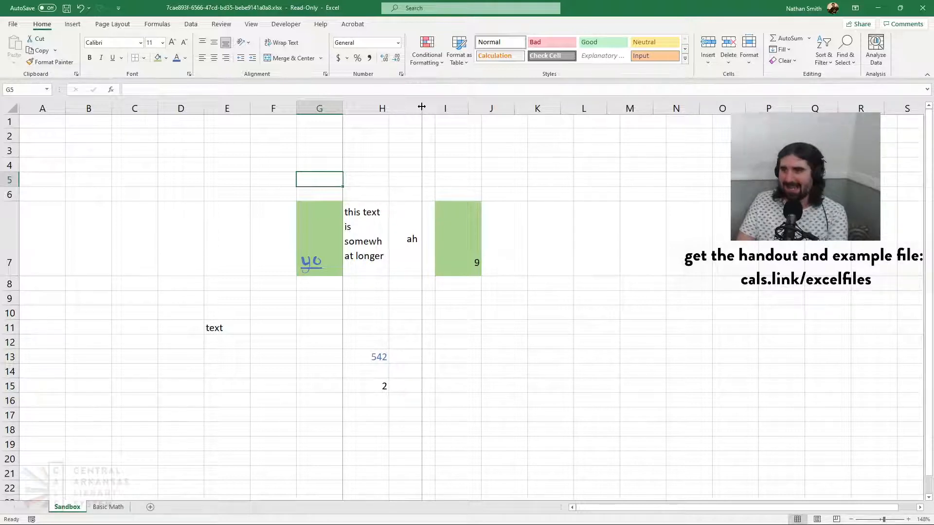
left_click_drag(421, 106, 422, 106)
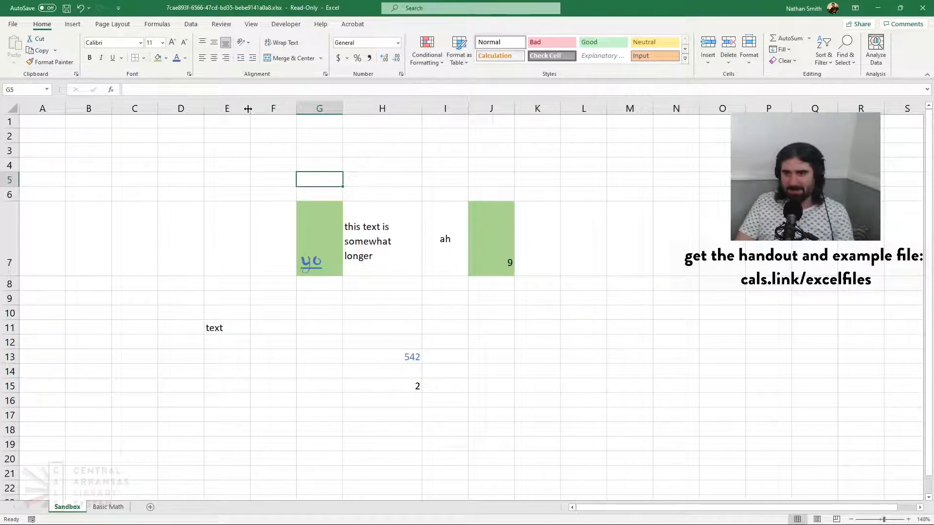
left_click_drag(249, 108, 227, 108)
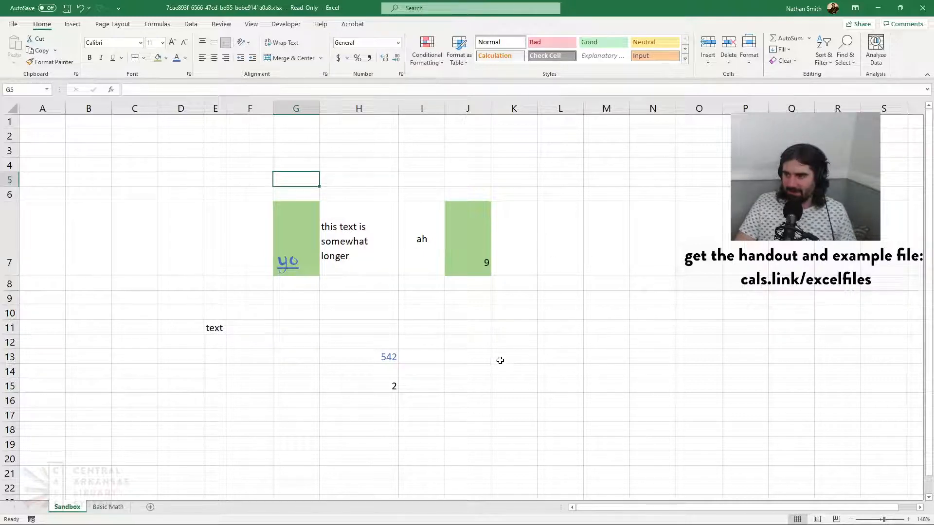
Enter "this phrase is too wide" in cell K13 and autofit column K to the text
left_click(518, 358)
type("this")
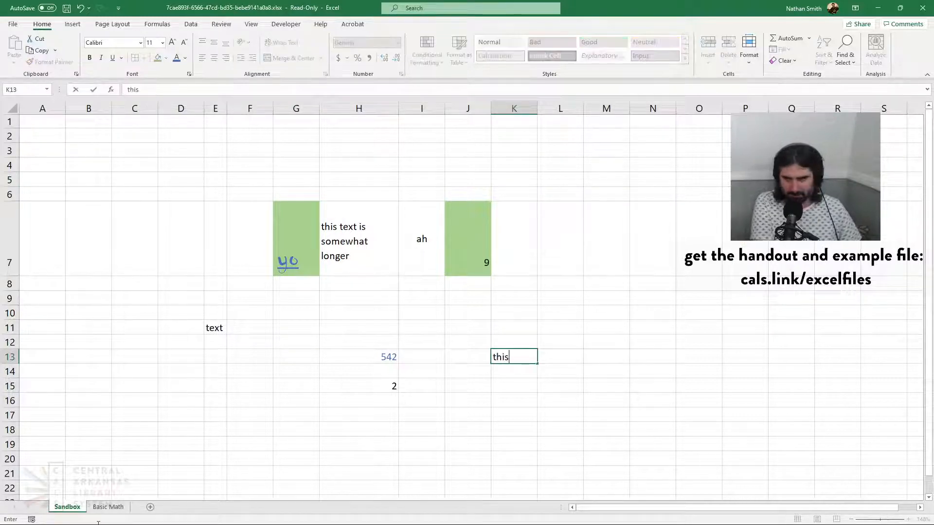
type(" pr")
key("BackSpace")
type("h")
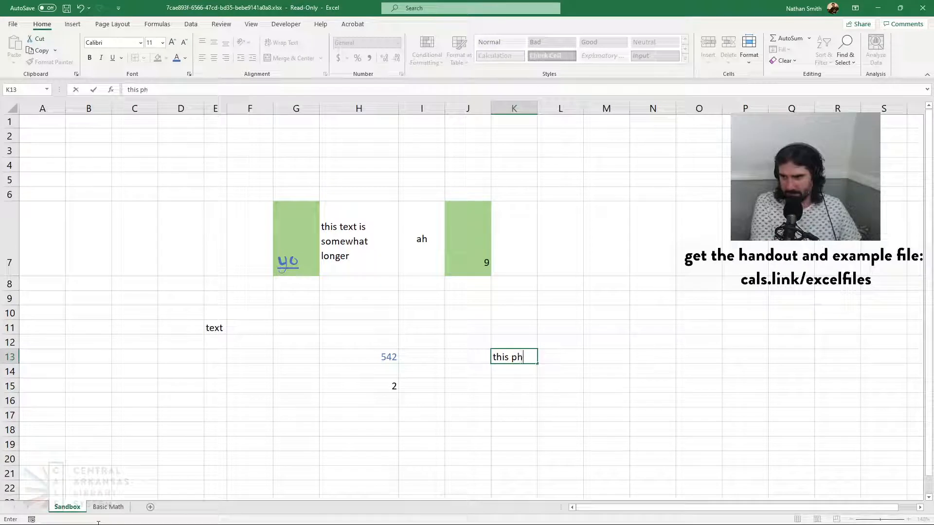
type("rase si ")
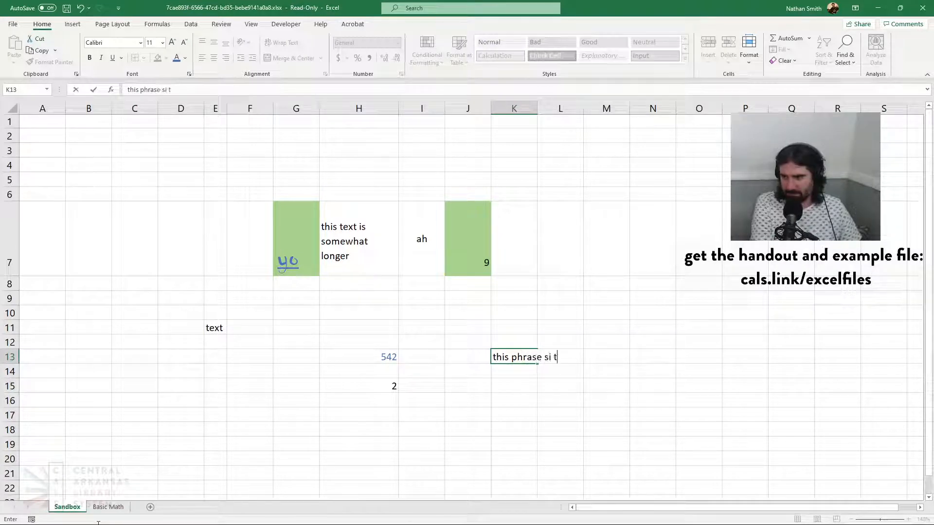
type("too w")
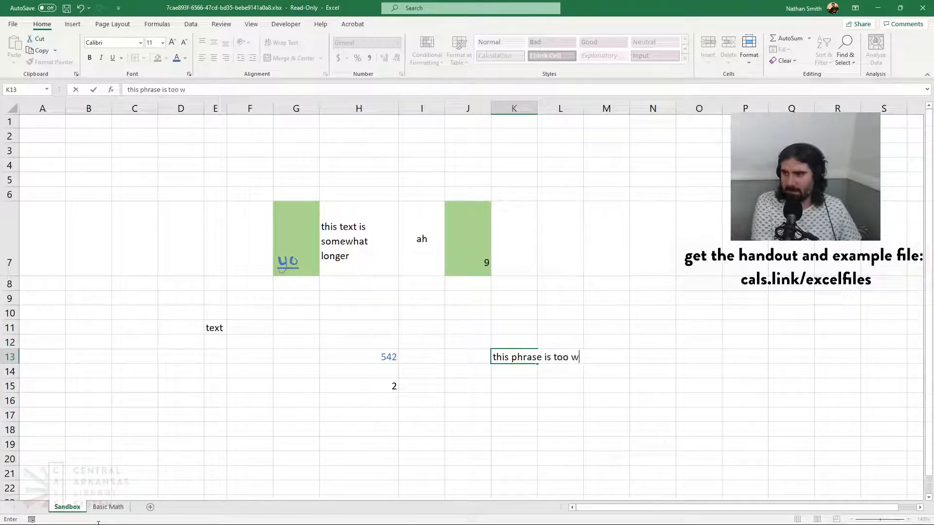
type("ide")
key("Return")
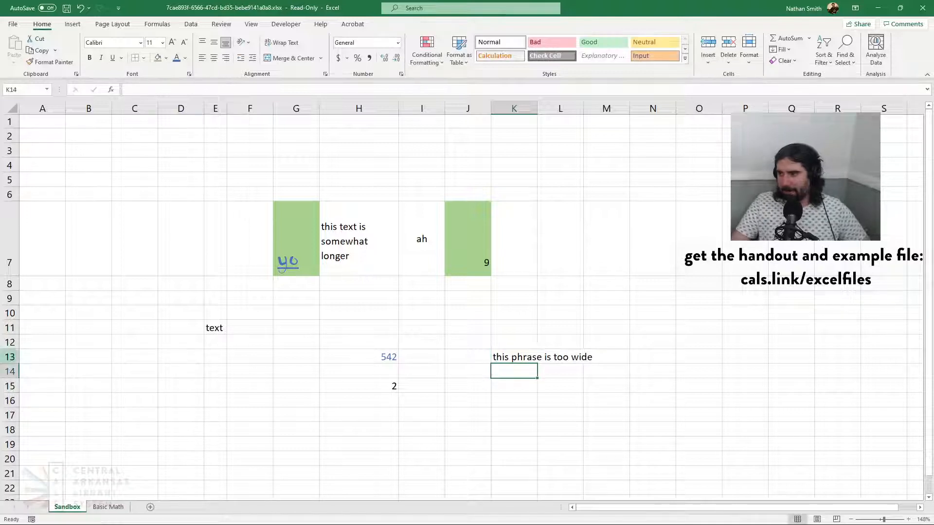
double_click(538, 108)
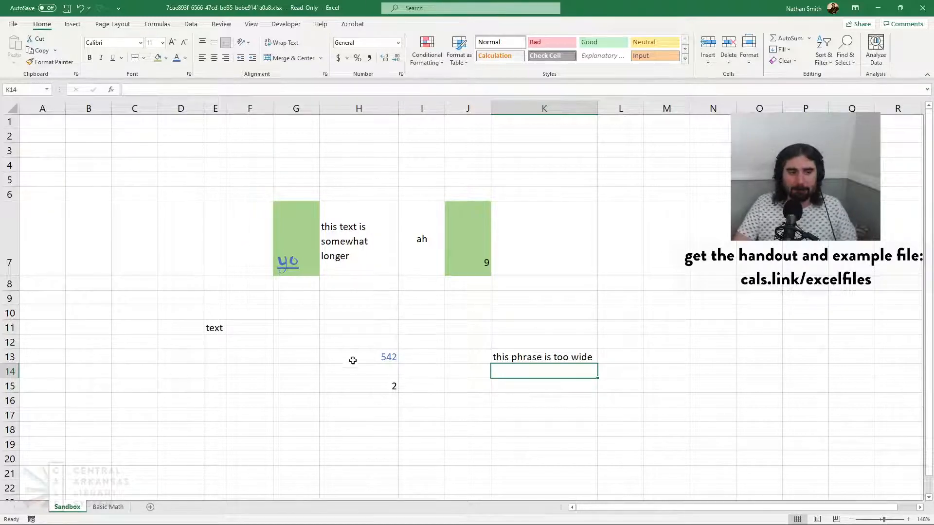
Set a wider exact column width for column E
left_click(214, 108)
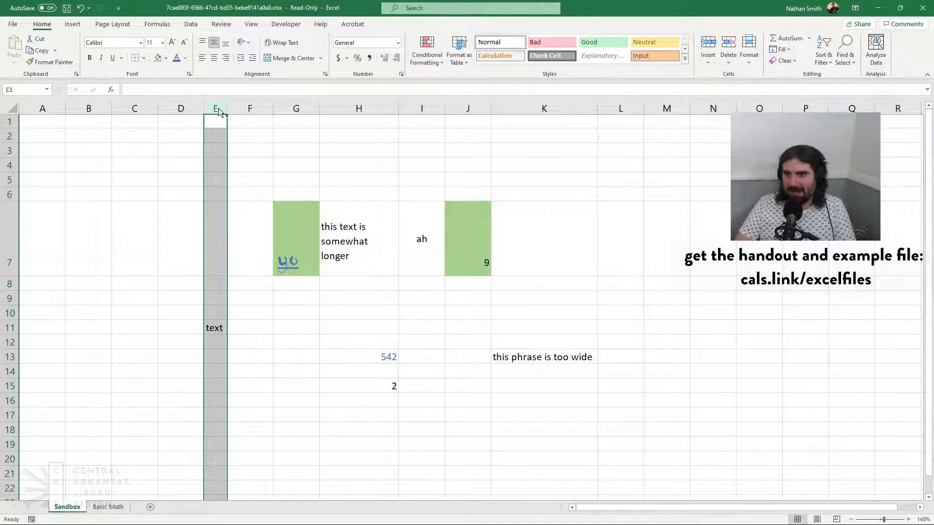
left_click(232, 250)
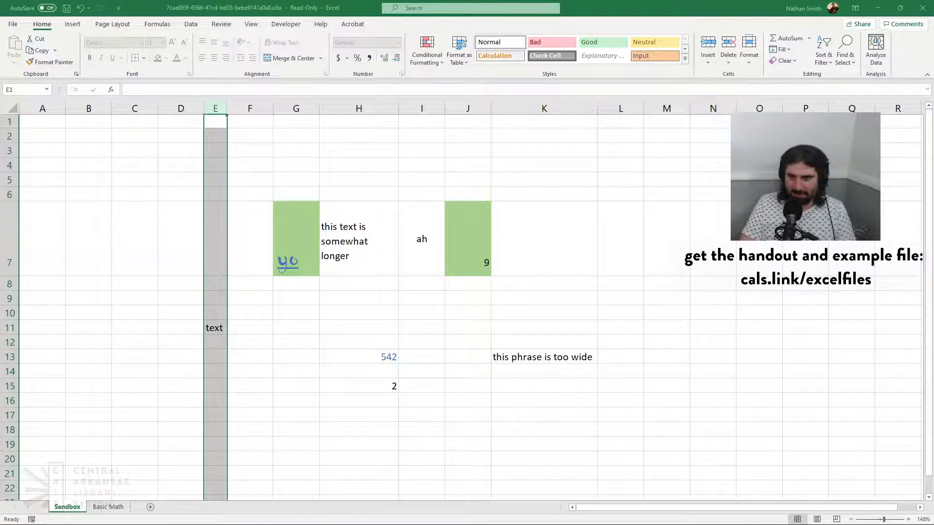
key("Return")
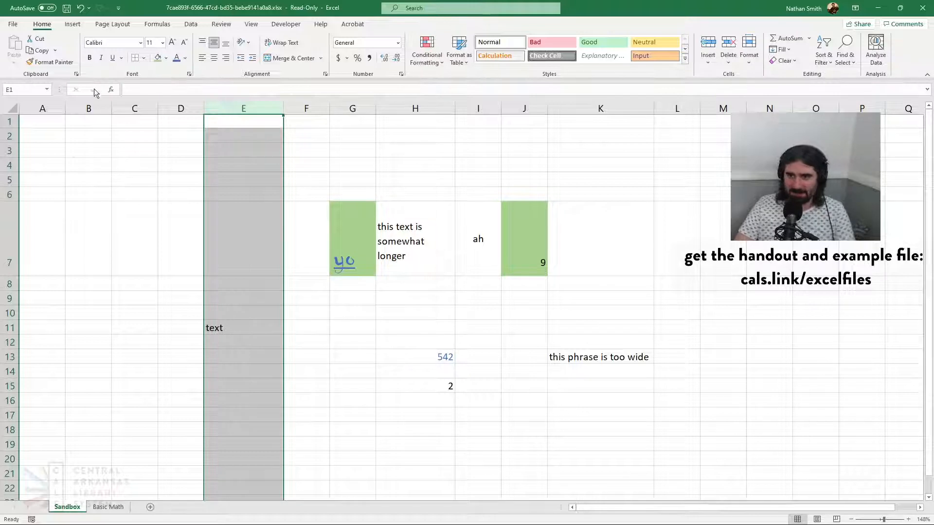
Check the exact column width of column C
left_click(140, 105)
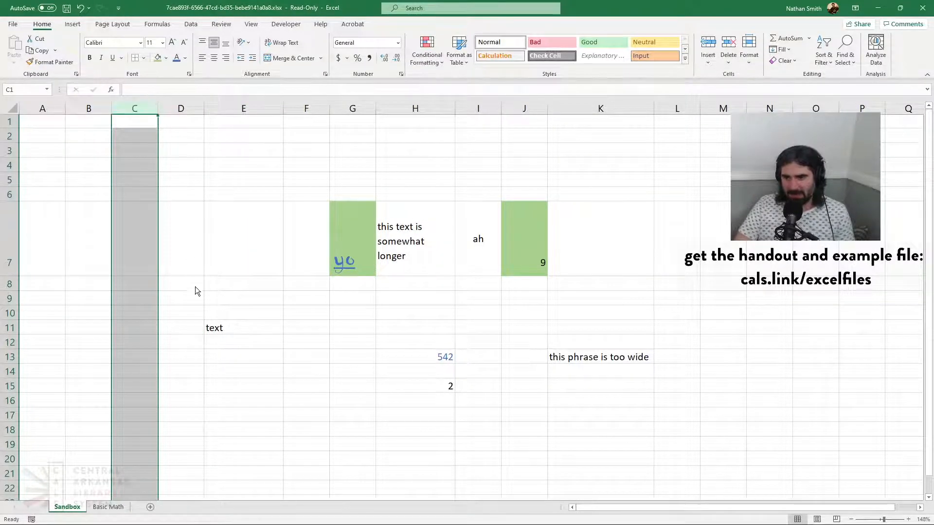
left_click(187, 244)
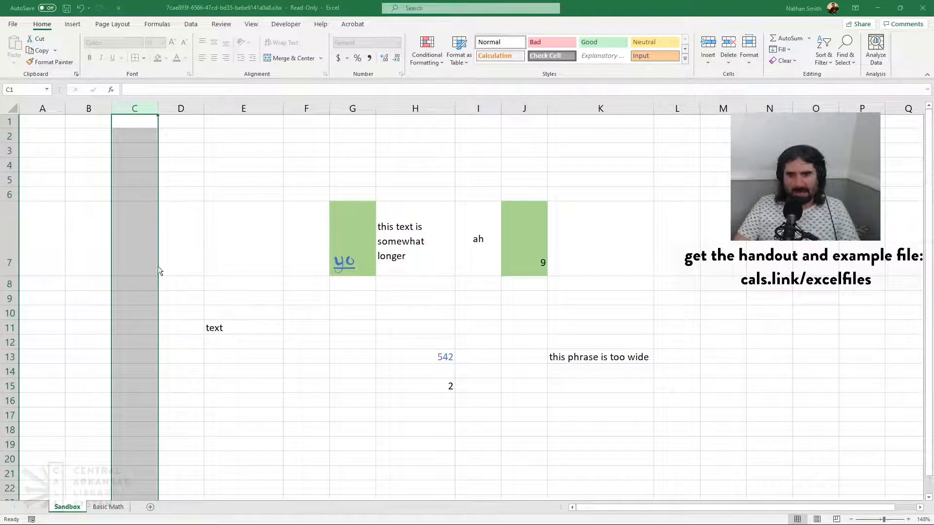
left_click(222, 242)
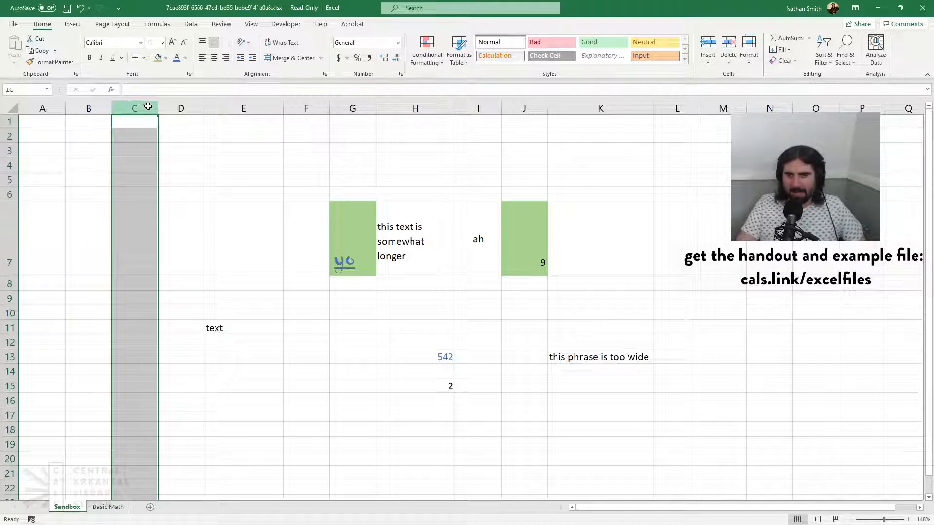
Set columns C through M to the same column width as column C, and deselect them
left_click_drag(155, 106, 712, 143)
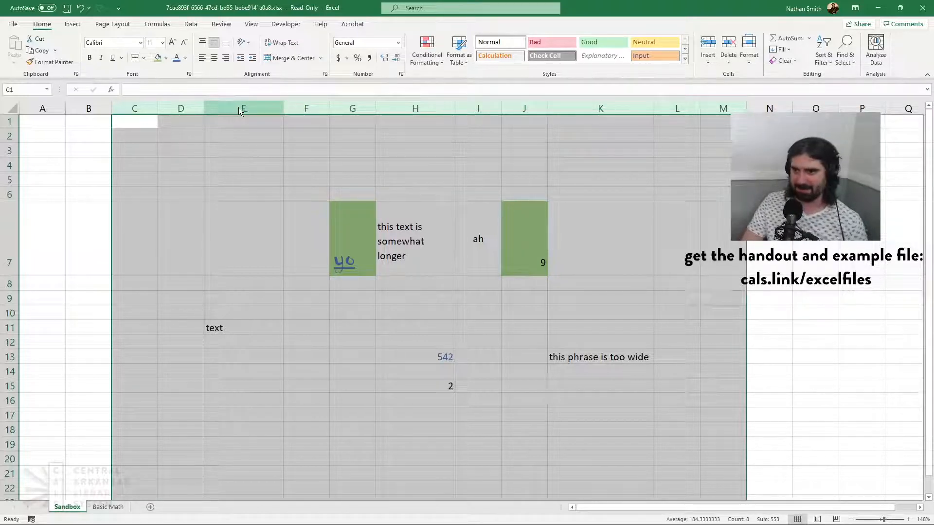
left_click(279, 246)
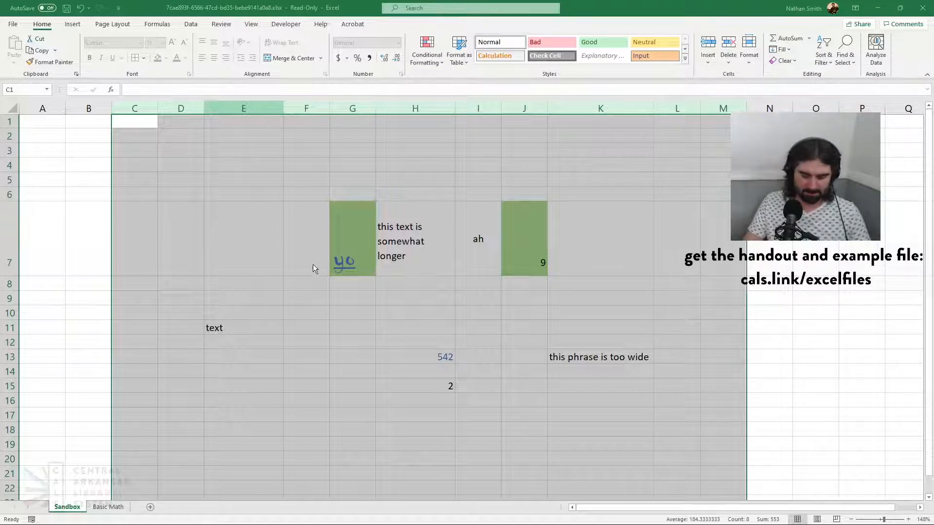
left_click(246, 269)
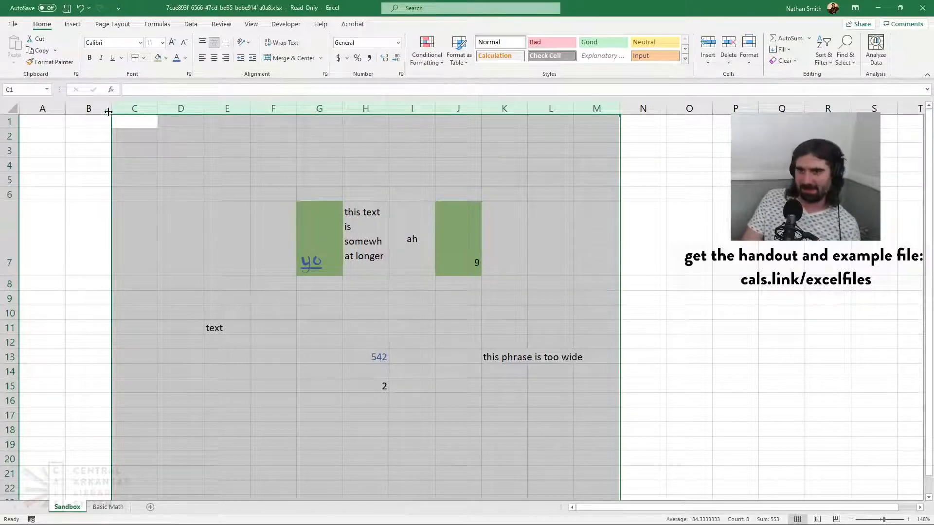
left_click(140, 127)
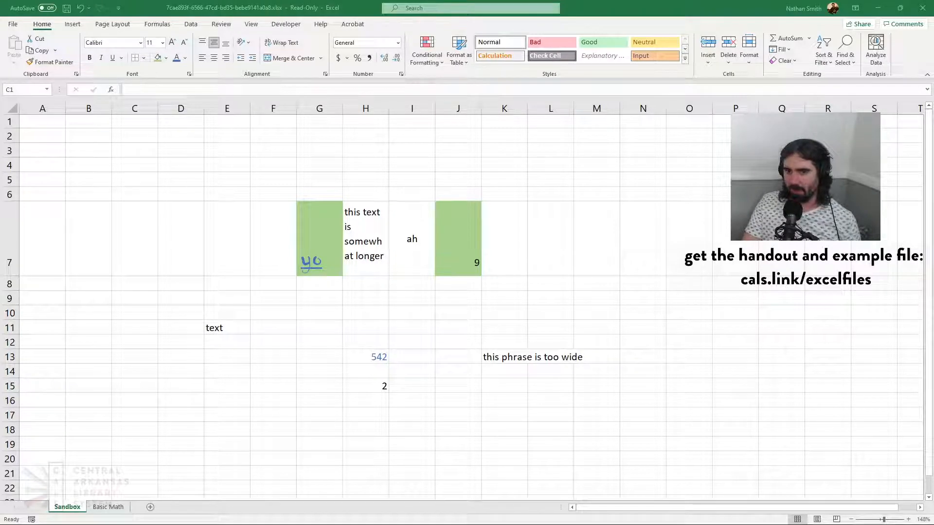
Increase the height of row 4 and undo the resize
key("alt+Tab")
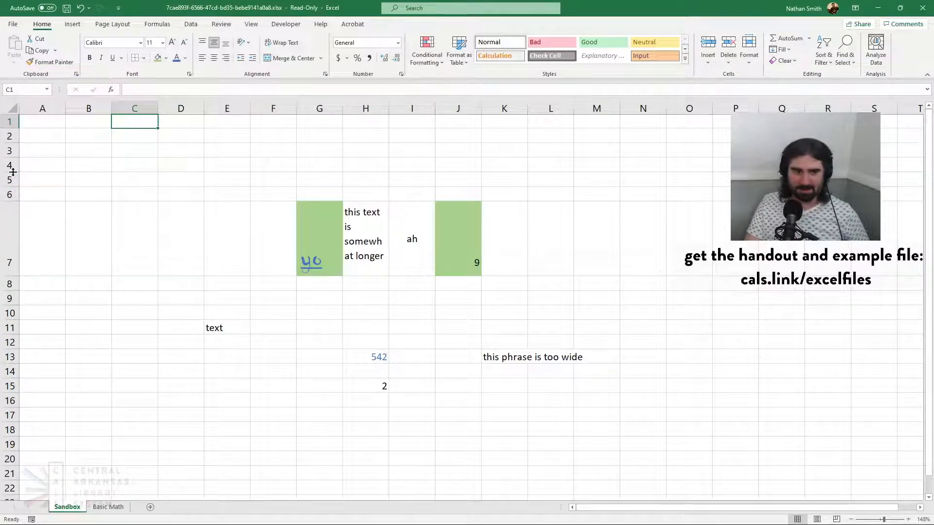
left_click_drag(13, 171, 12, 198)
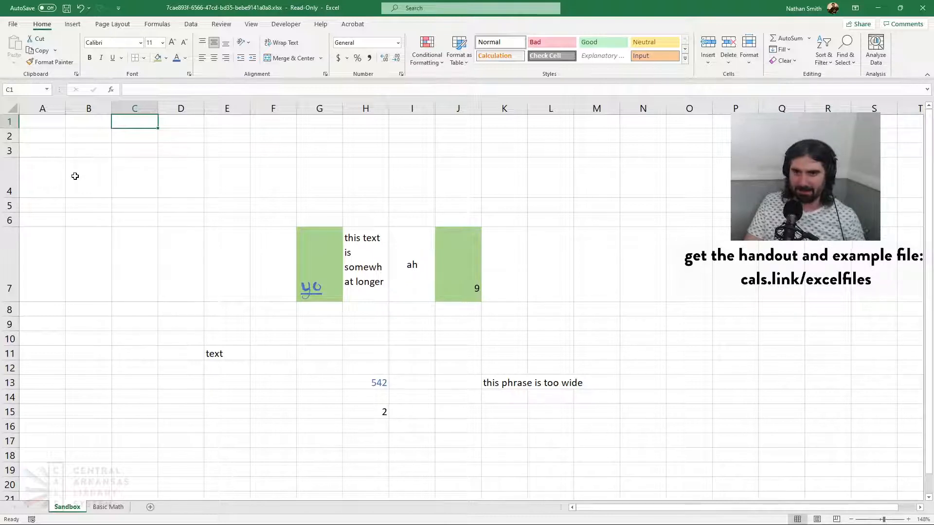
left_click(80, 8)
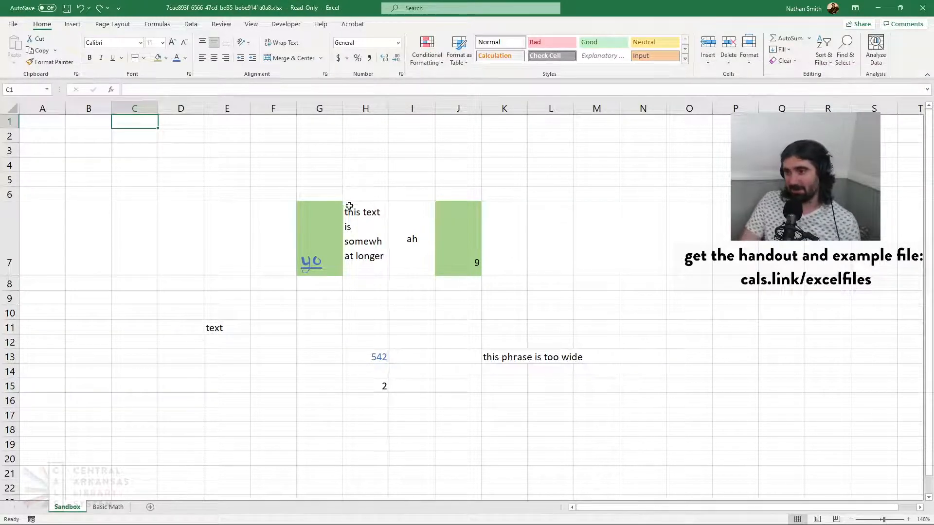
left_click(362, 228)
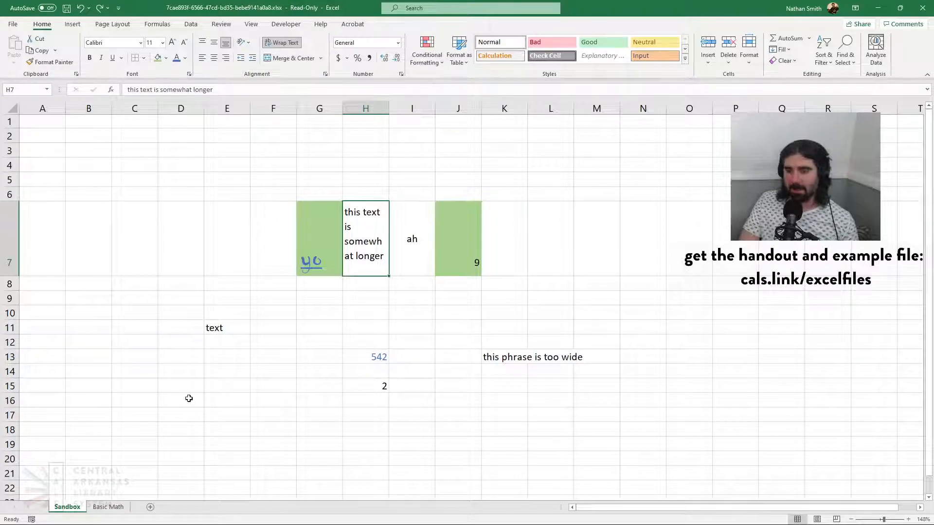
left_click(336, 226)
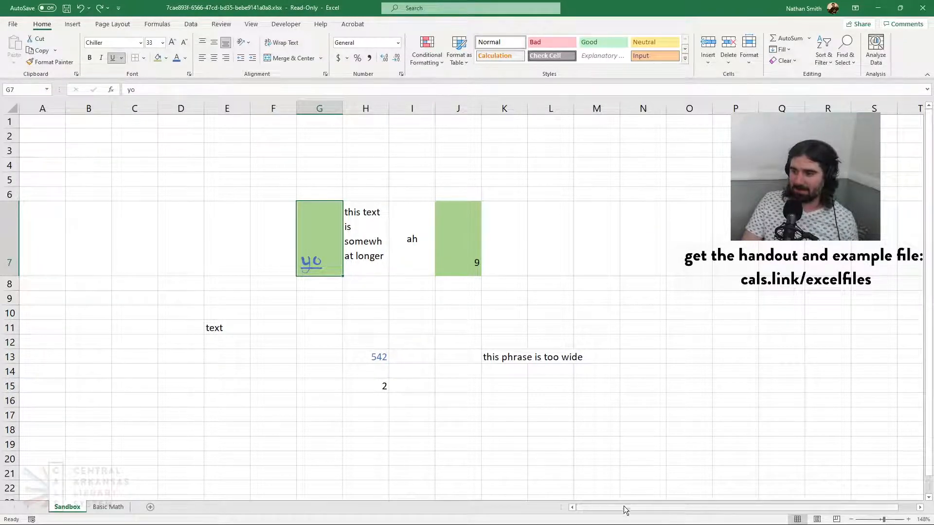
Enter 5.00 in cell R18 and 83.50 in R19, in the blank area of the Sandbox sheet
left_click_drag(627, 508, 650, 510)
scroll(926, 315, "down", 1)
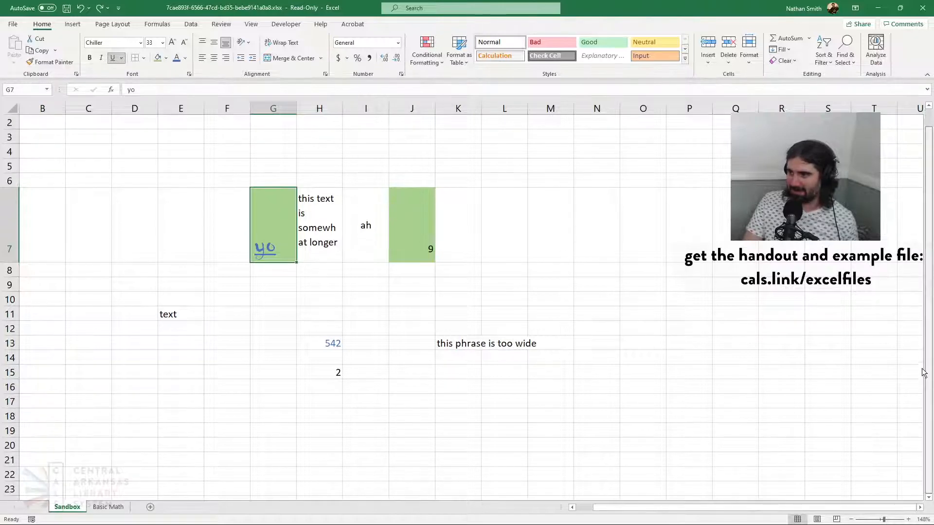
scroll(891, 372, "down", 2)
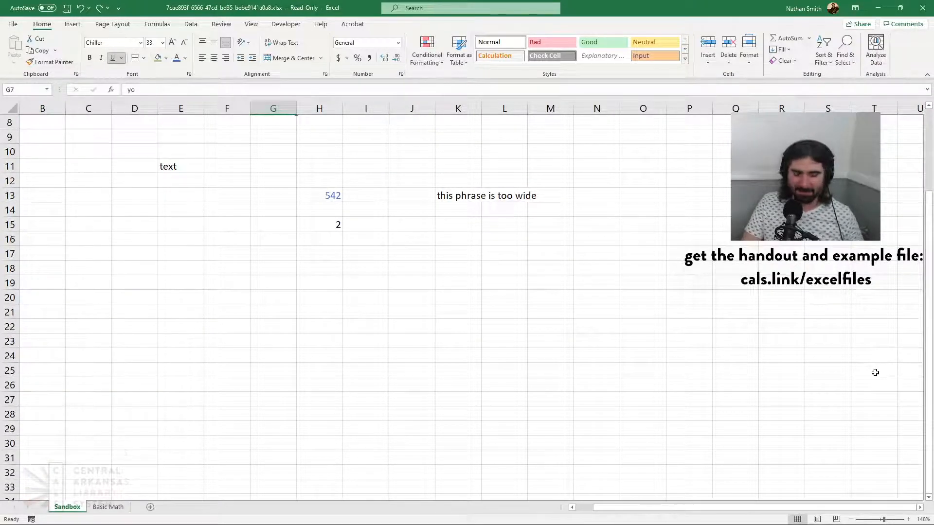
scroll(875, 373, "down", 1)
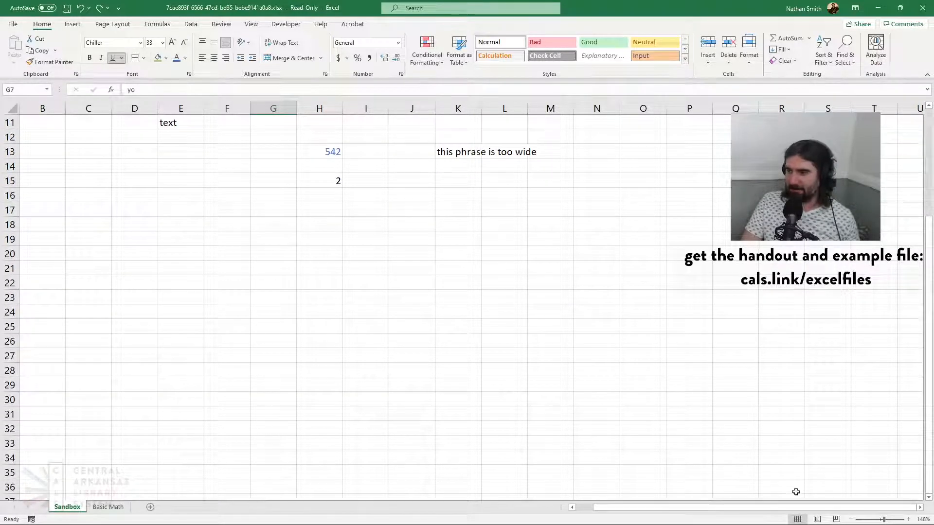
left_click(920, 507)
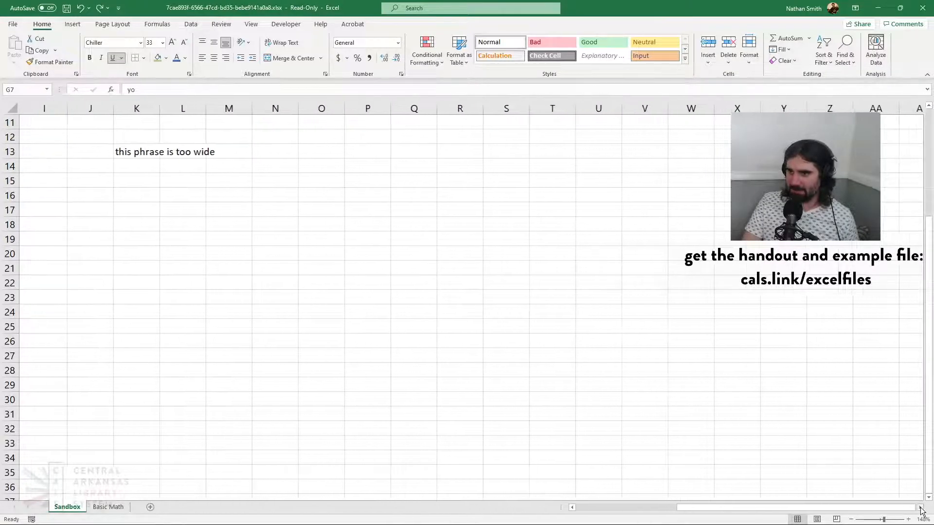
left_click(919, 508)
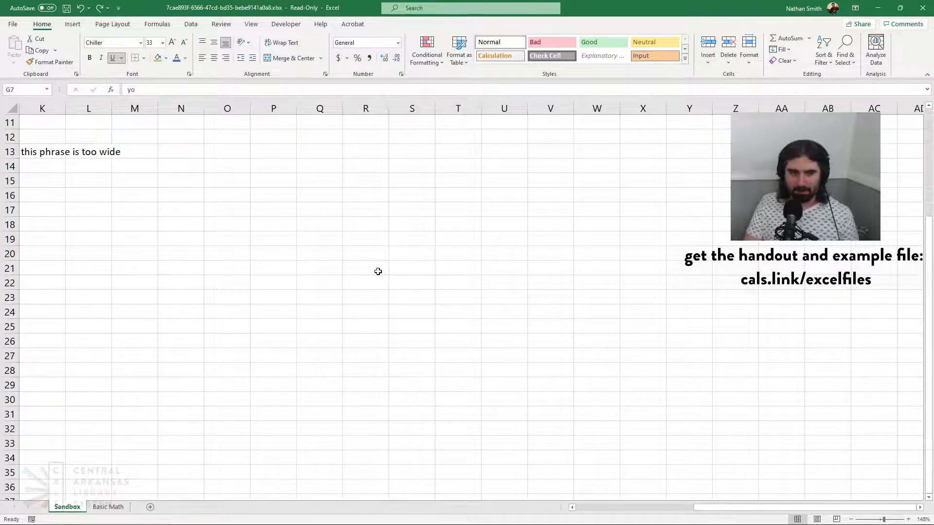
left_click(363, 222)
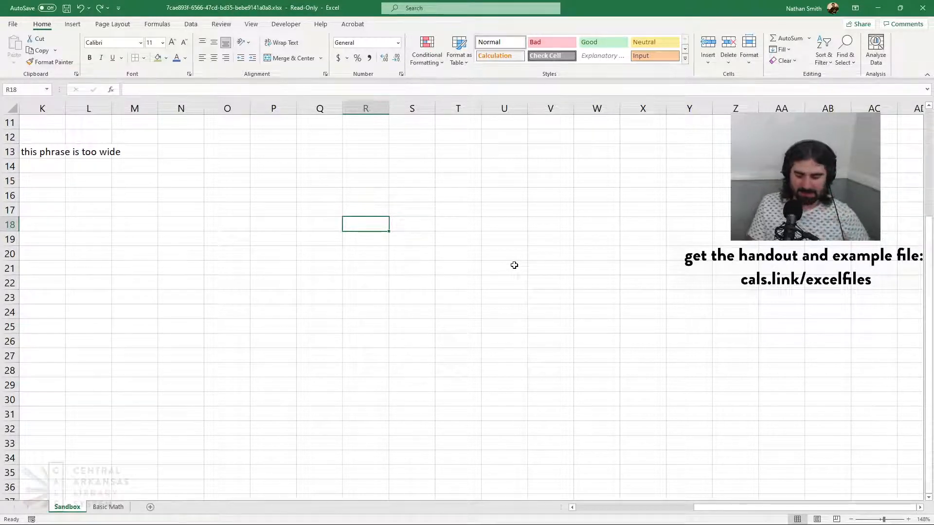
type("5.00")
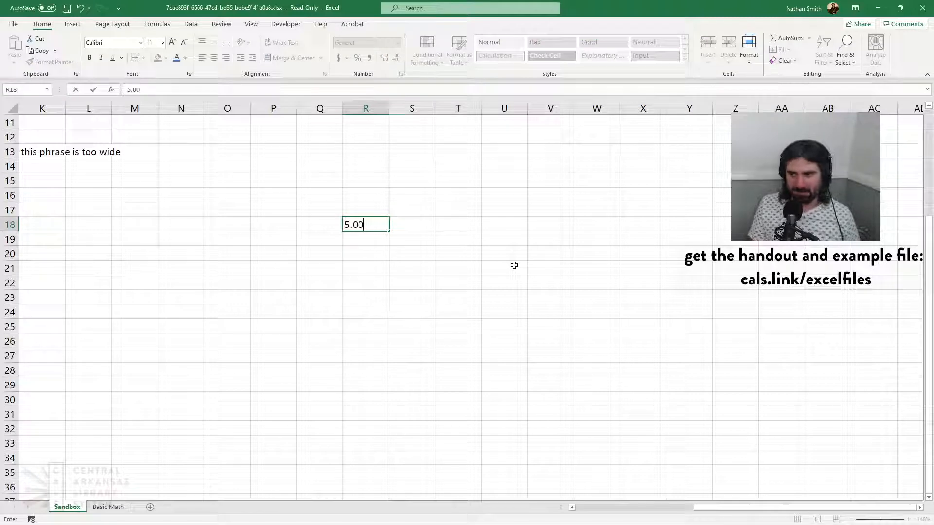
key("Return")
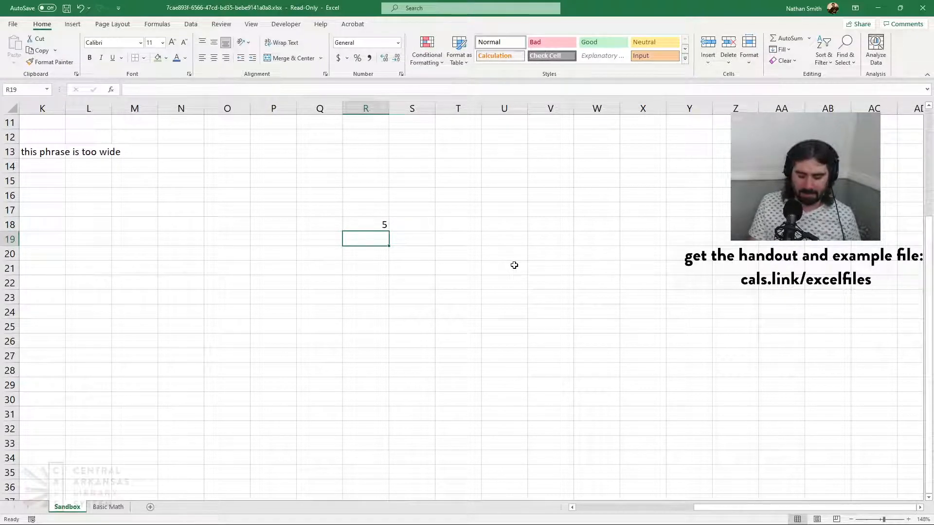
type("83.5")
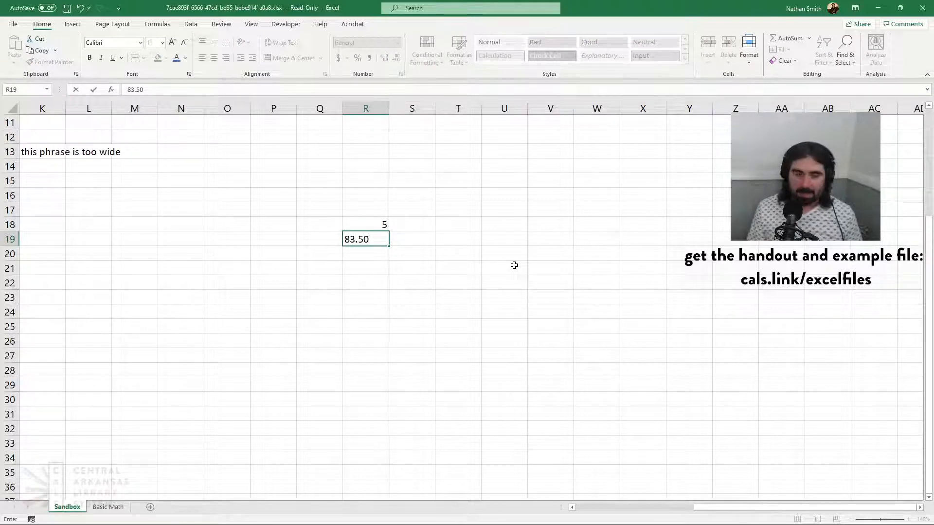
key("Return")
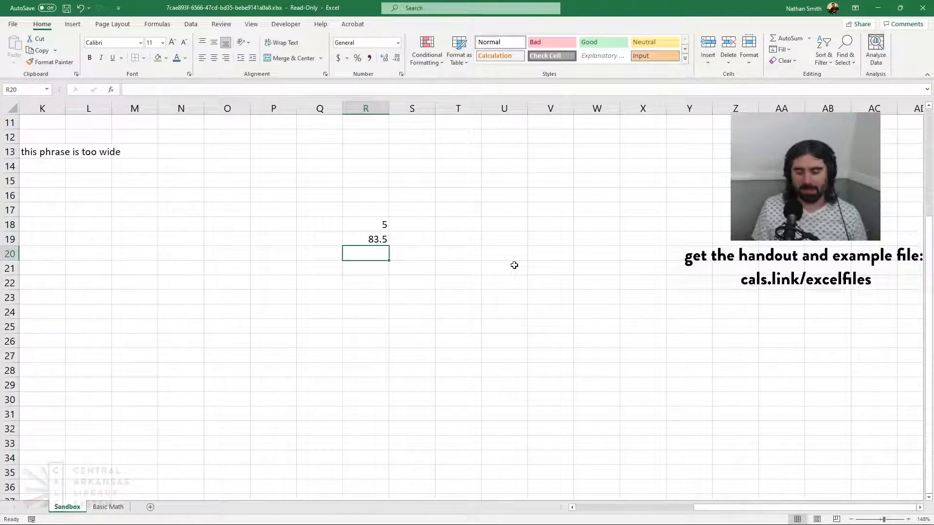
Continue the list in column R with 112.35 in R20, $8 in R21 and 42.00 in R22
type("11")
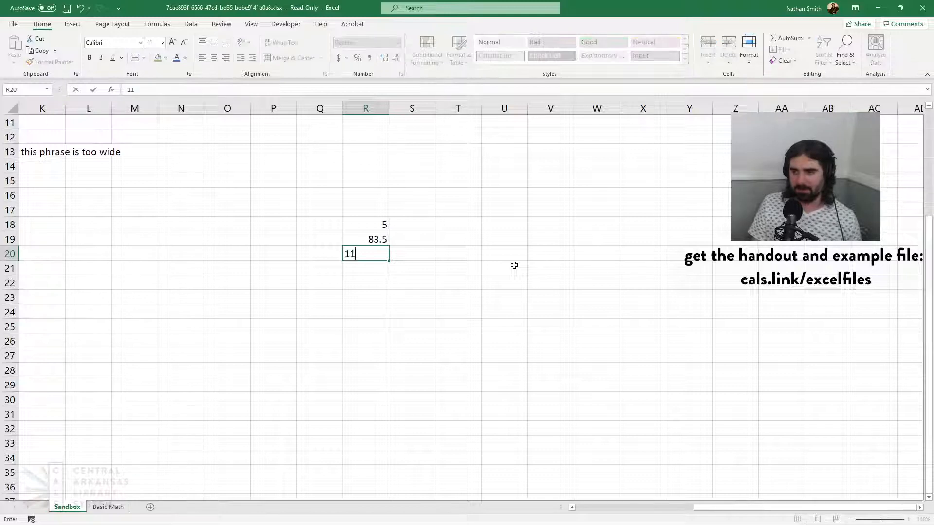
type("2.3")
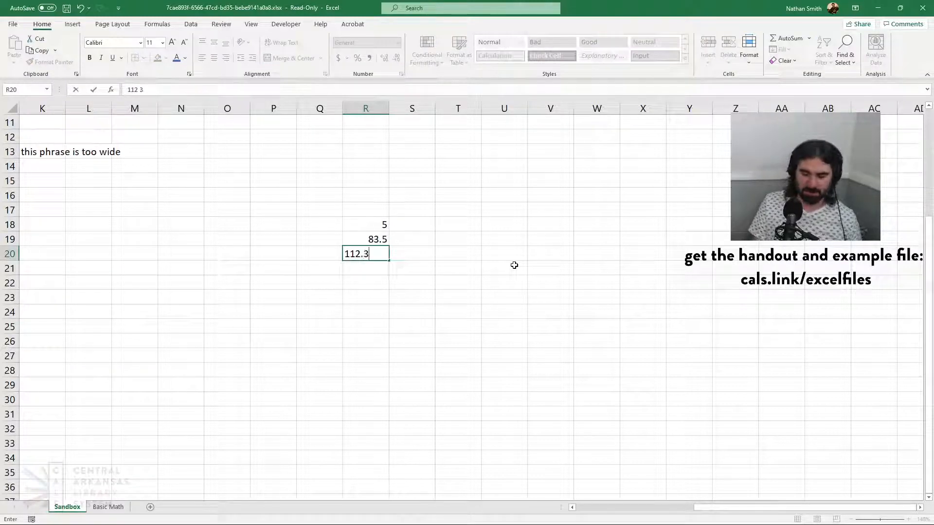
type("5")
key("Return")
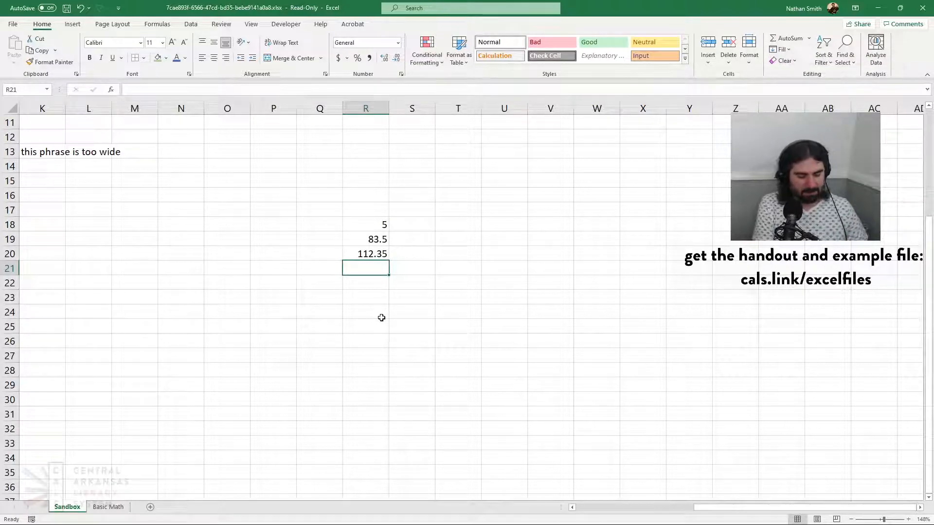
type("$")
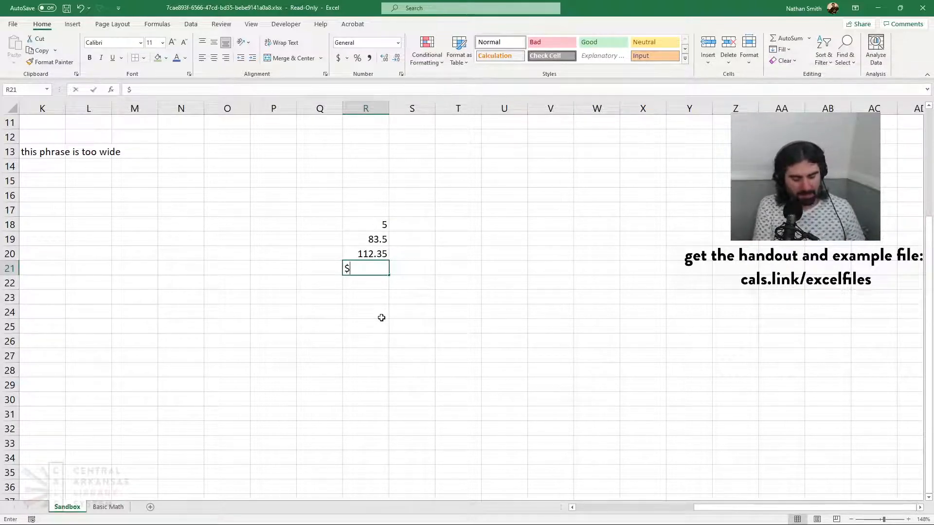
type("8")
key("Return")
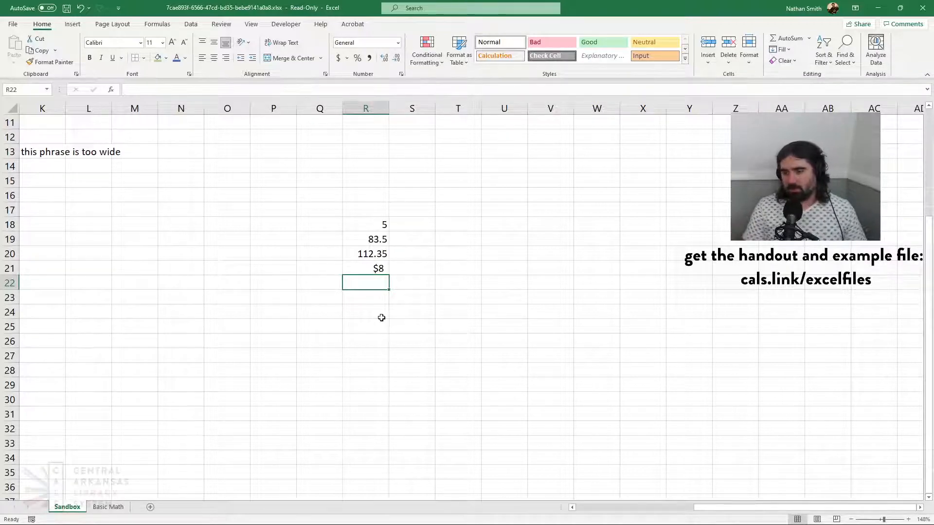
type("42")
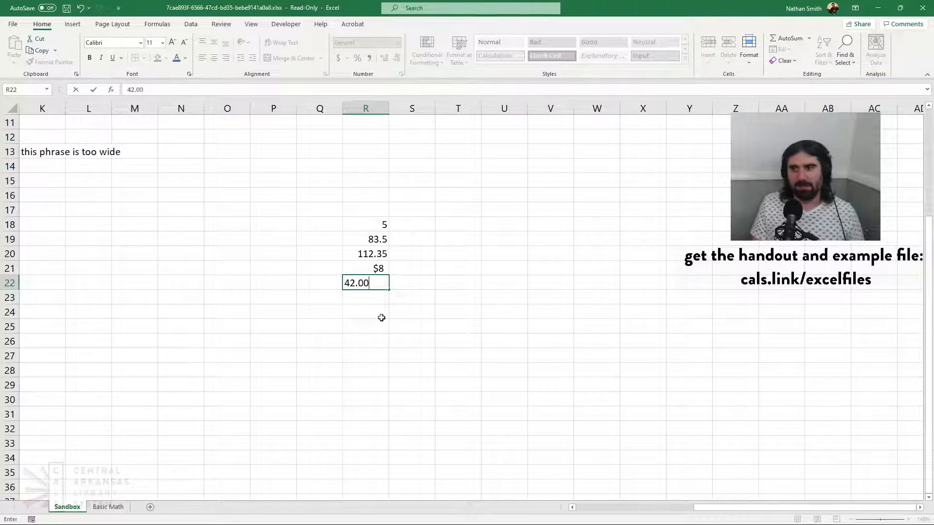
key("Return")
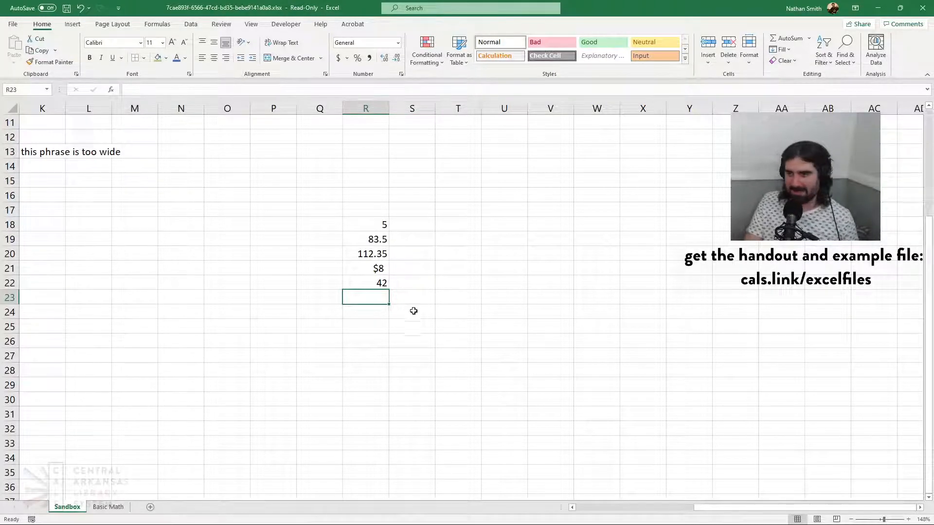
Apply the Currency number format to the whole of column R
left_click(371, 105)
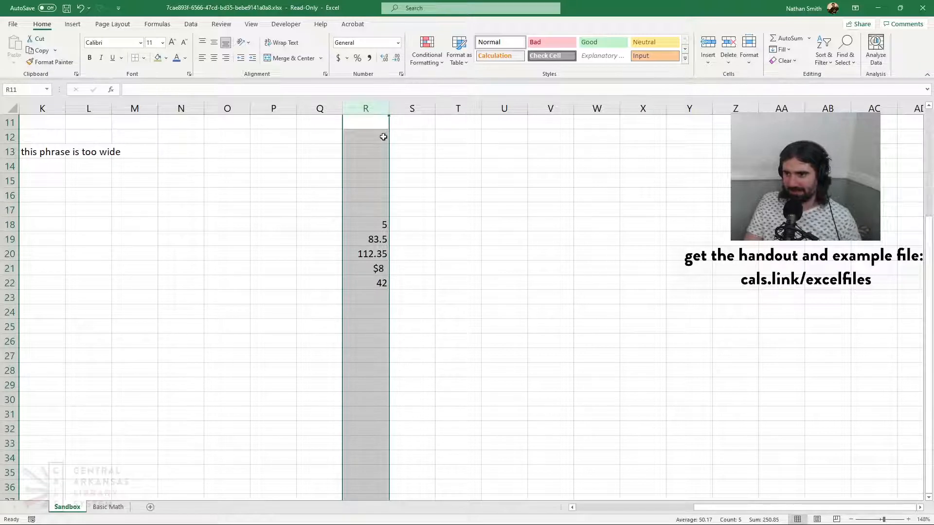
left_click(399, 44)
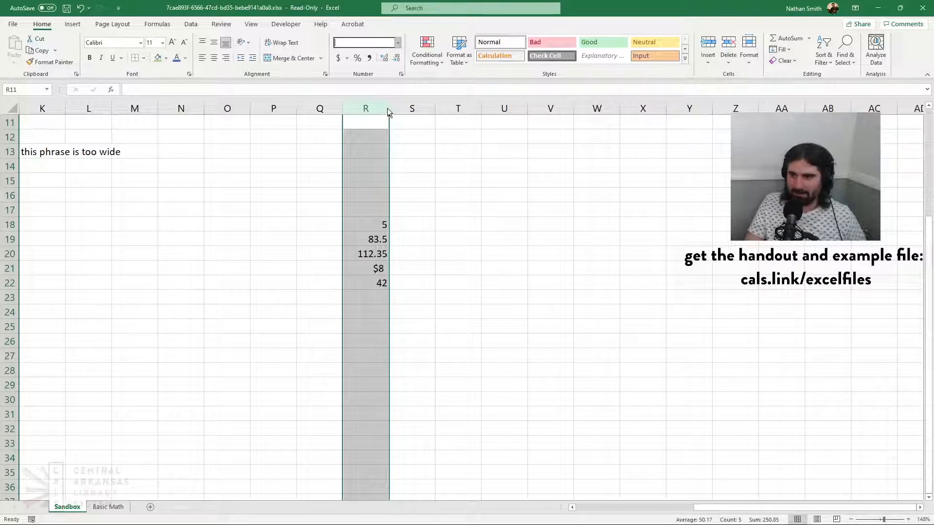
key("ctrl+shift+4")
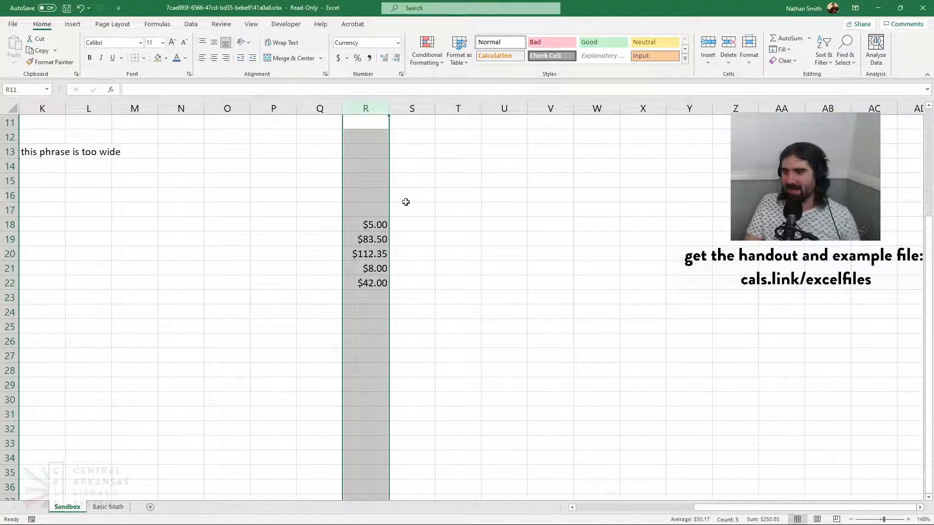
Add the amounts 11.23 in R23 and 8 in R24 below the currency-formatted list
left_click(375, 293)
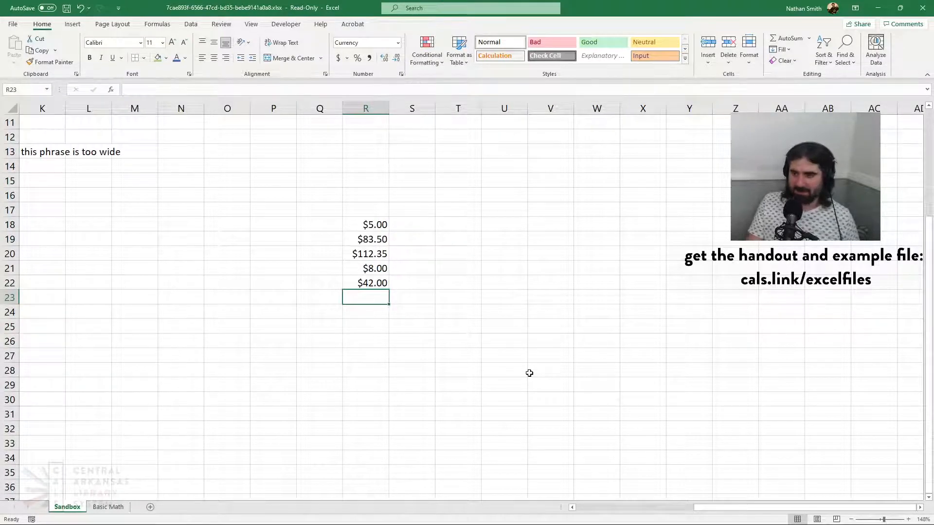
type("11.23")
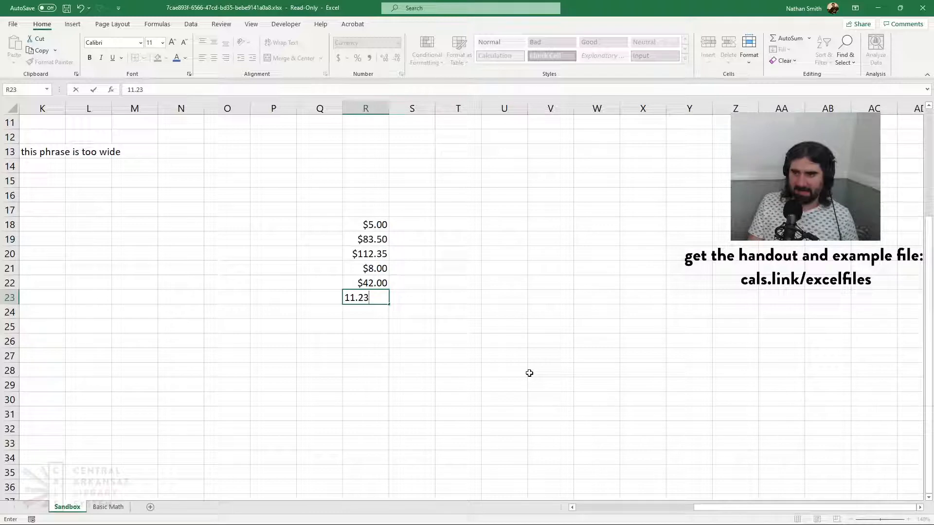
key("Return")
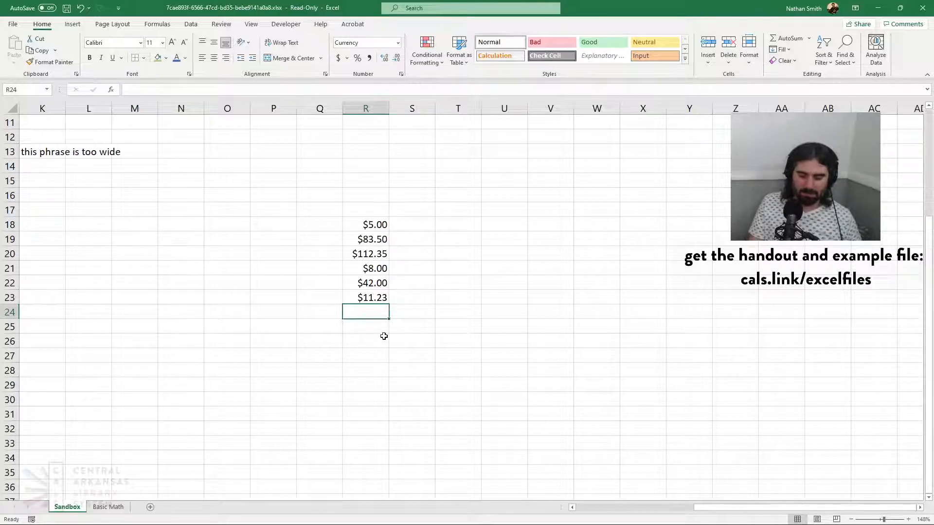
type("8")
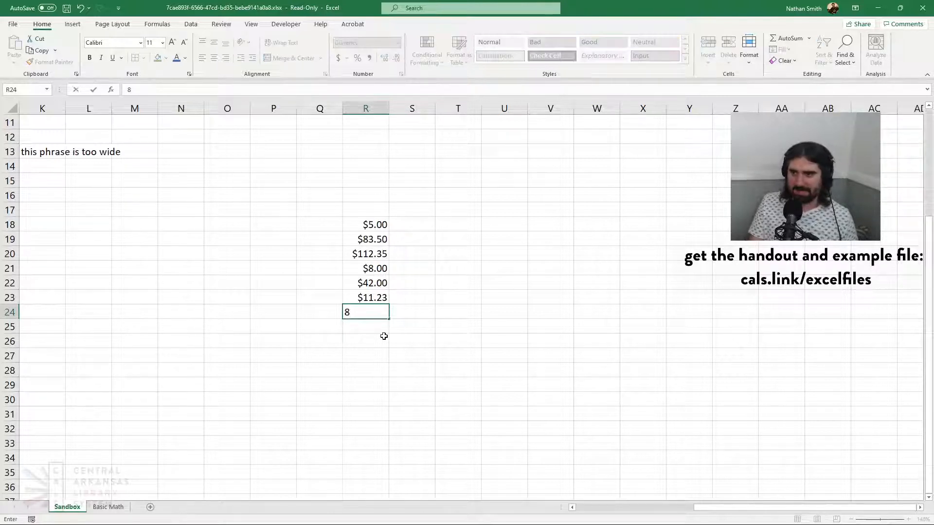
key("Return")
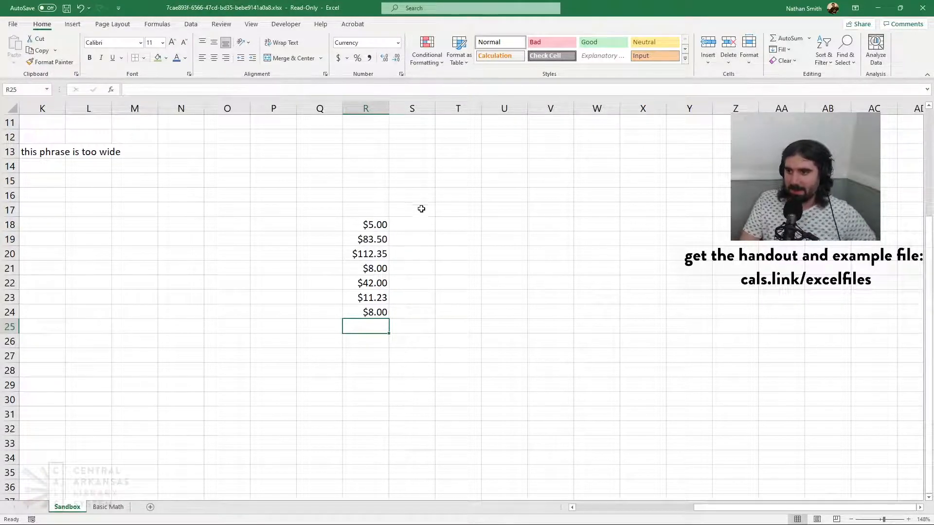
Enter the dates 4/23 in Q18 and 9/5 in Q19, beside the first two amounts
left_click(327, 223)
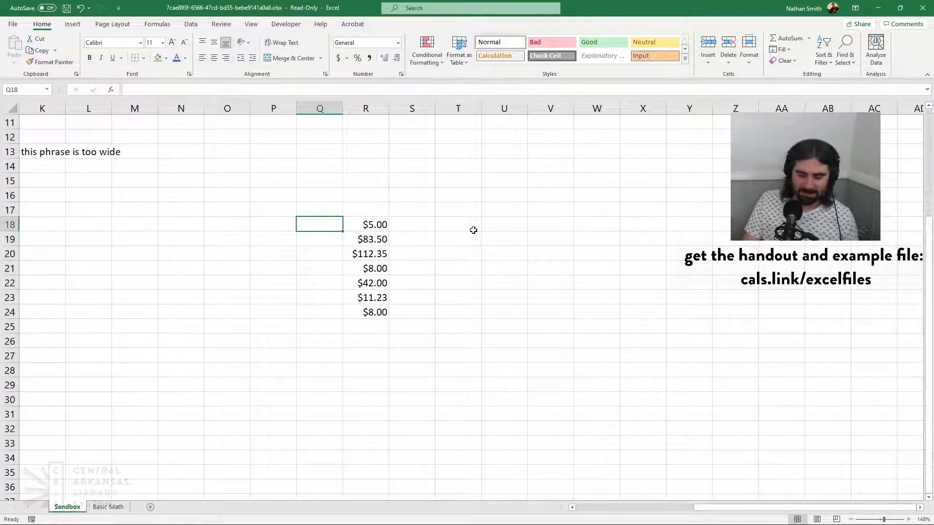
type("4/")
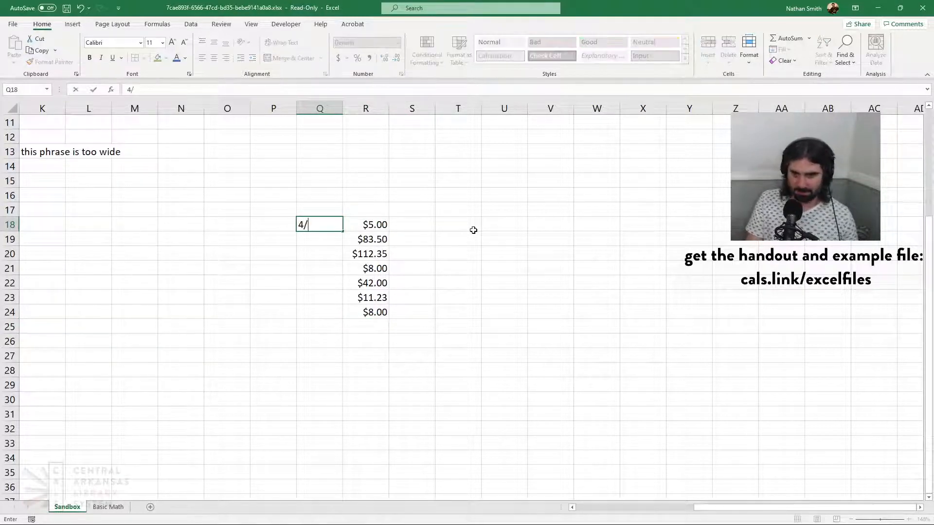
type("23")
key("Return")
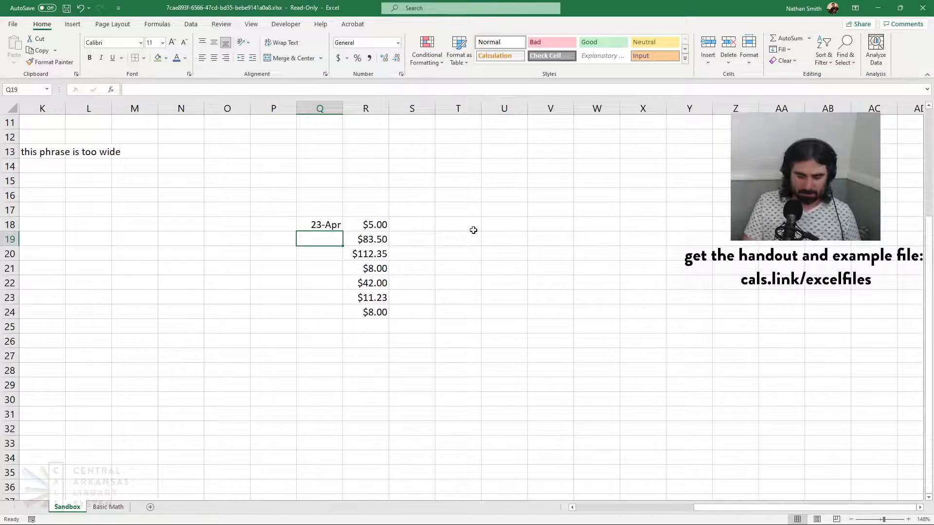
type("9")
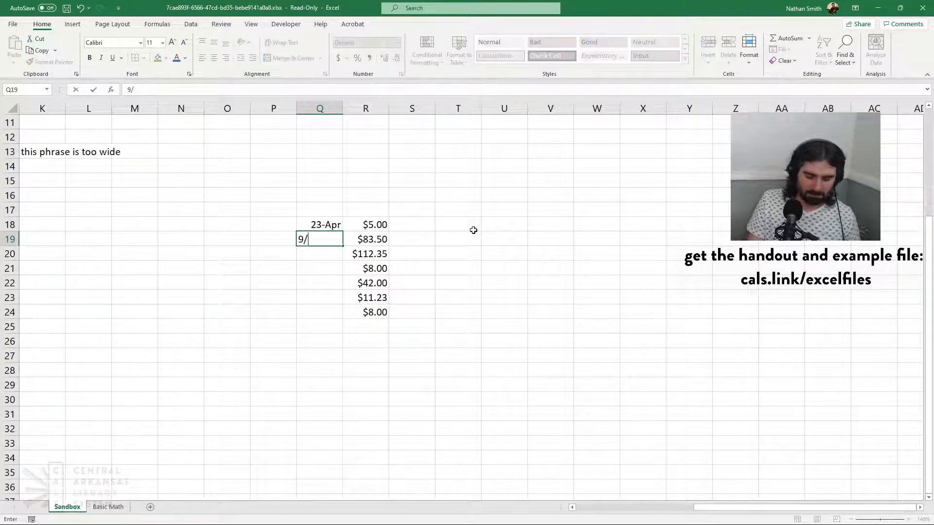
type("/5")
key("Return")
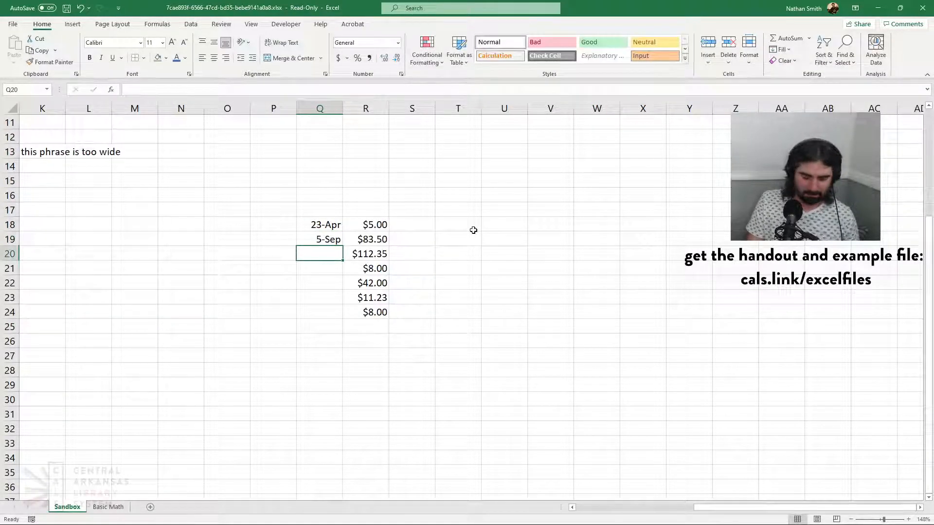
Enter the dates 10/21/2020 in Q20 and 3/22/2021 in Q21 to continue the date list
type("10/")
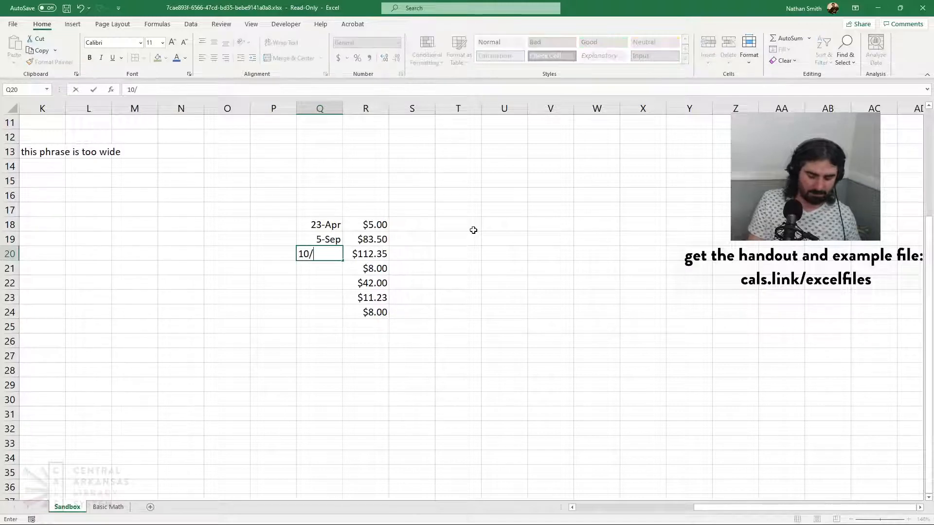
type("21")
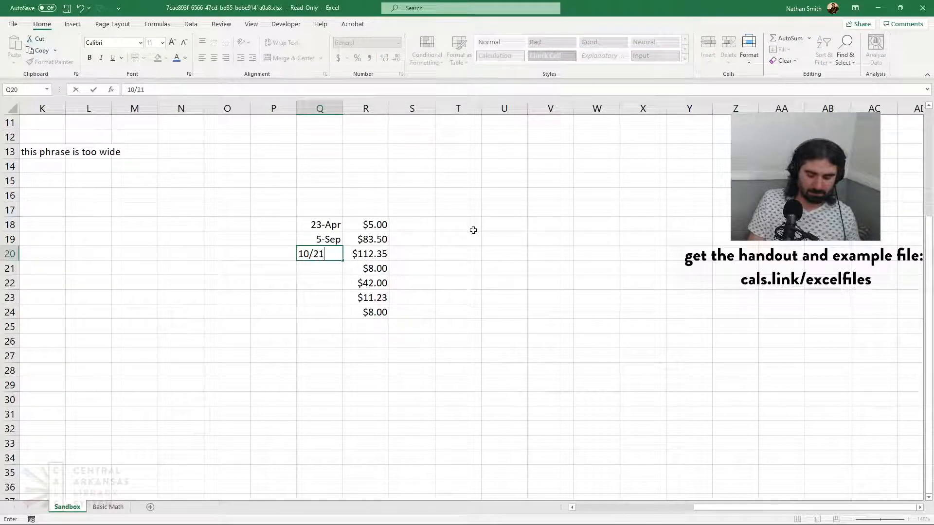
type("/20")
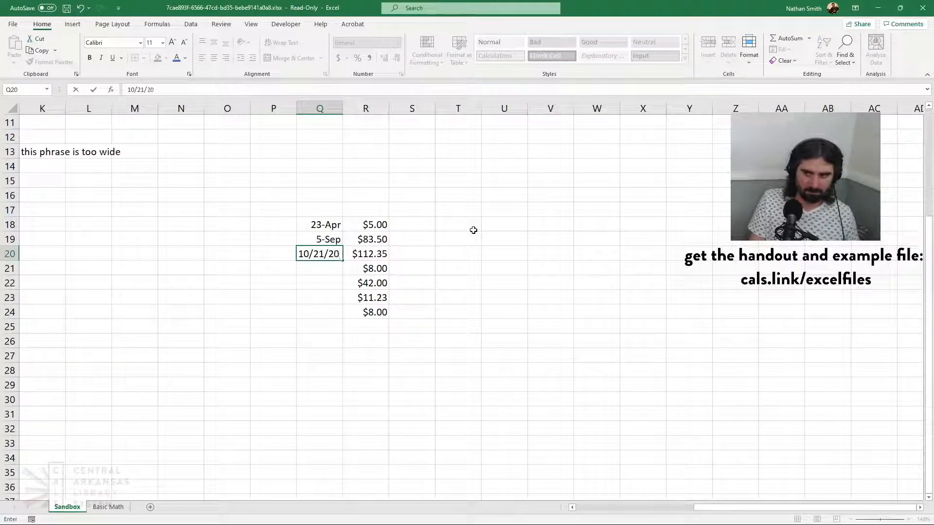
type("20")
key("Return")
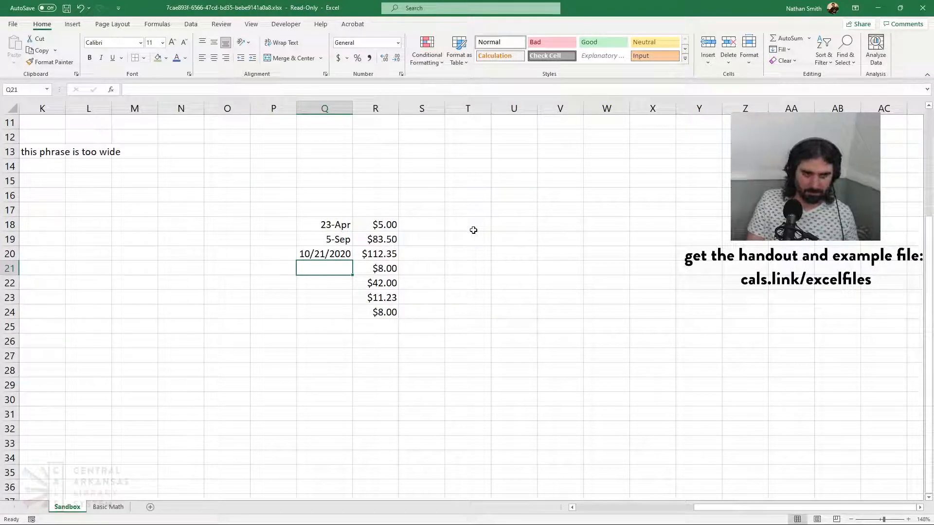
type("3/22")
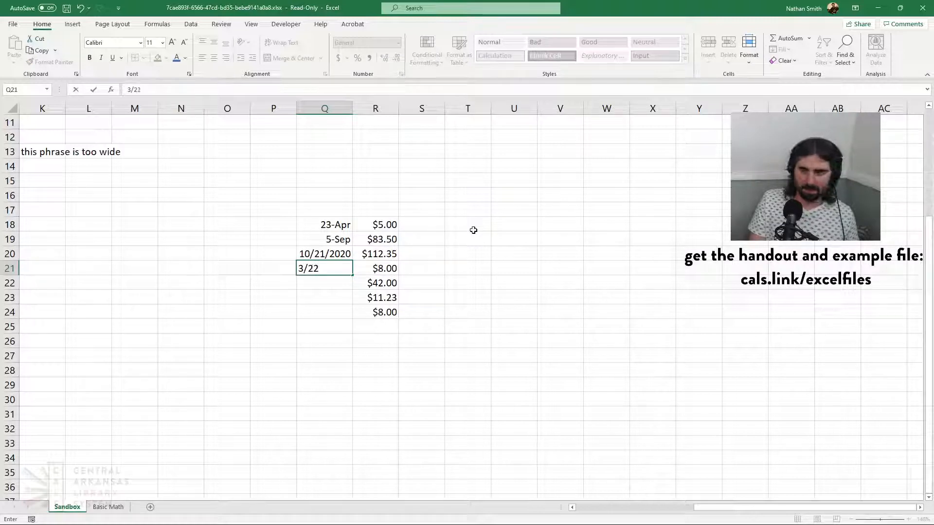
type("/2")
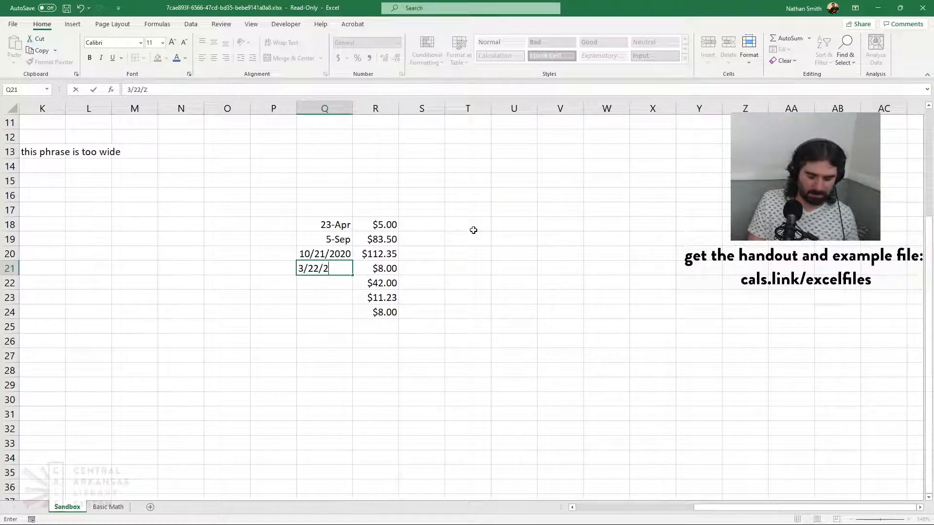
type("021")
key("Return")
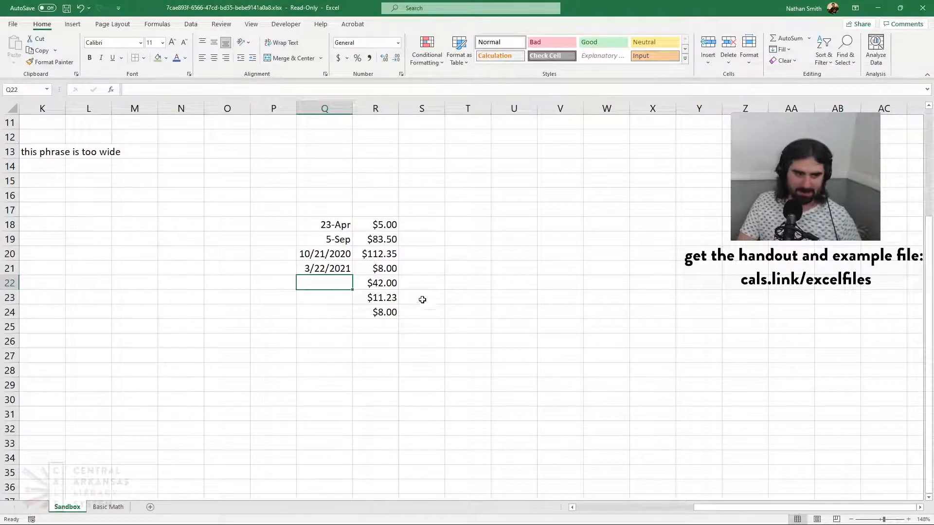
Apply the Short Date number format to the whole of column Q and check the individual date cells
left_click(322, 228)
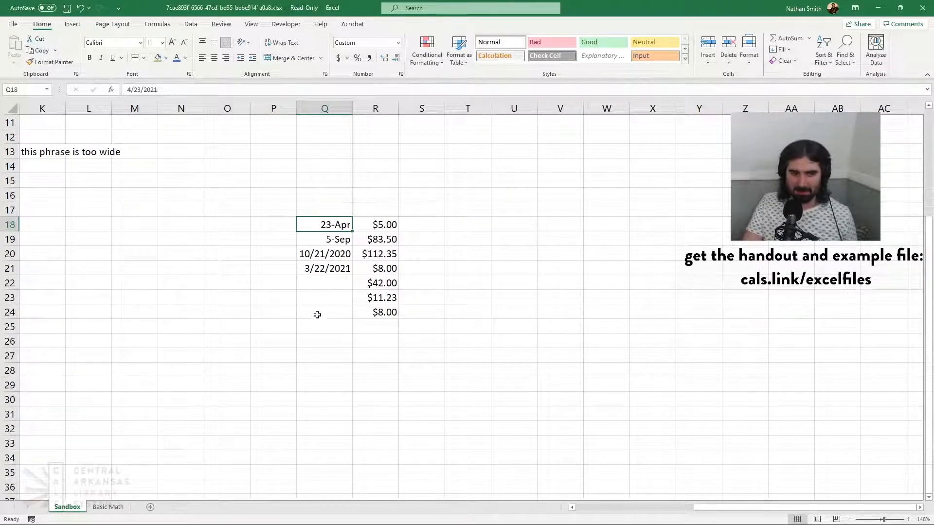
left_click(329, 105)
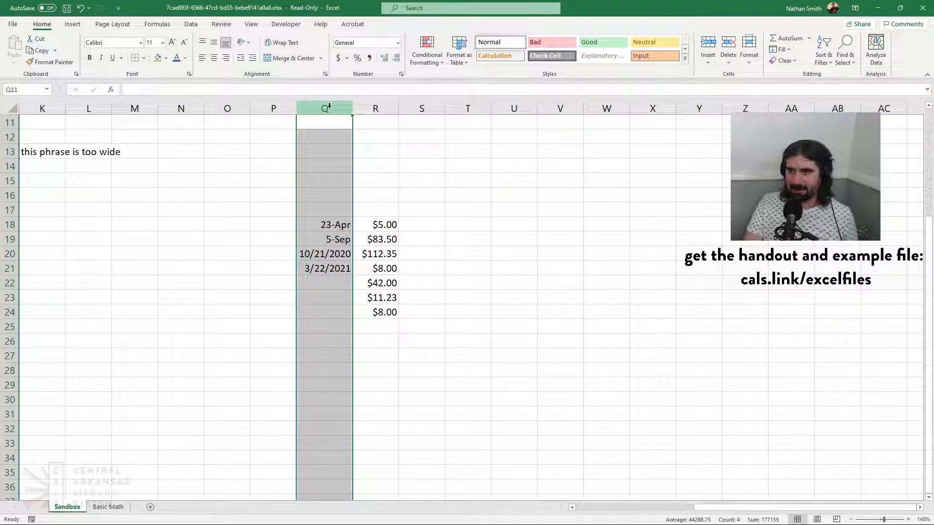
left_click(398, 45)
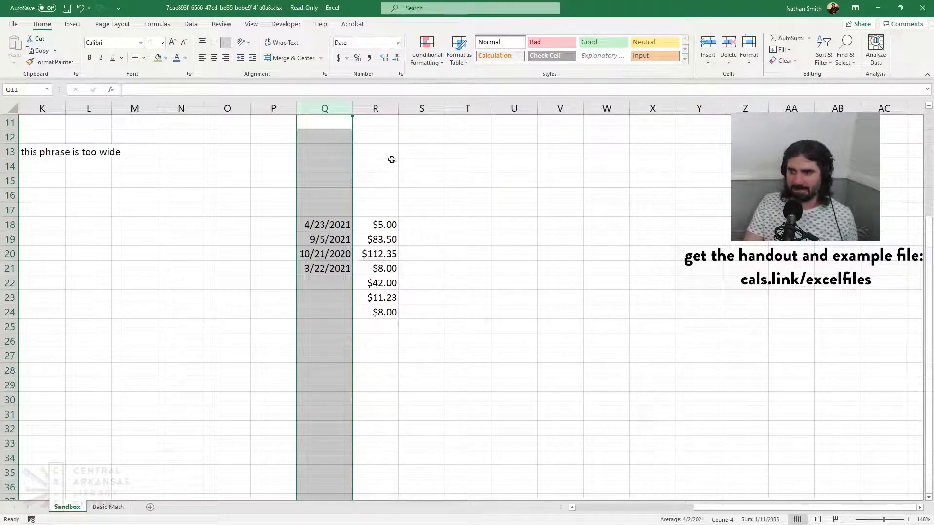
left_click(328, 228)
left_click(330, 241)
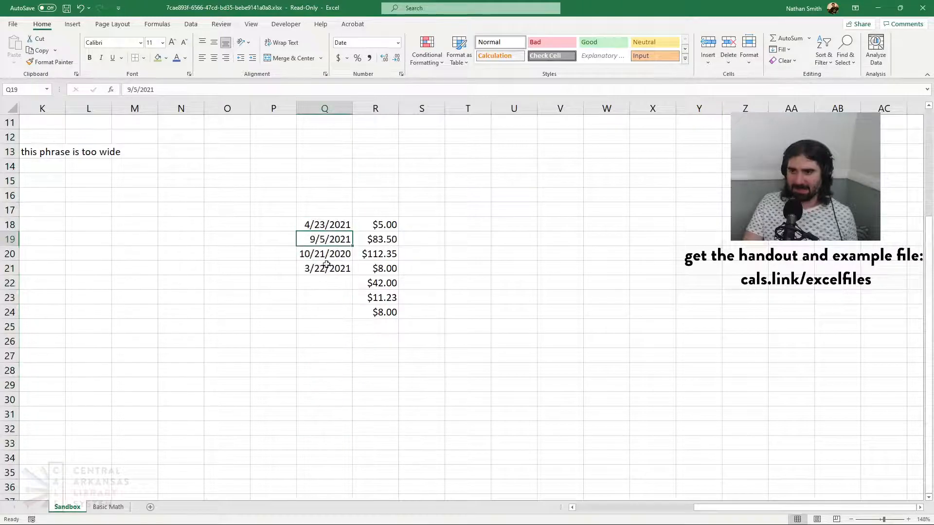
left_click(325, 267)
left_click(323, 279)
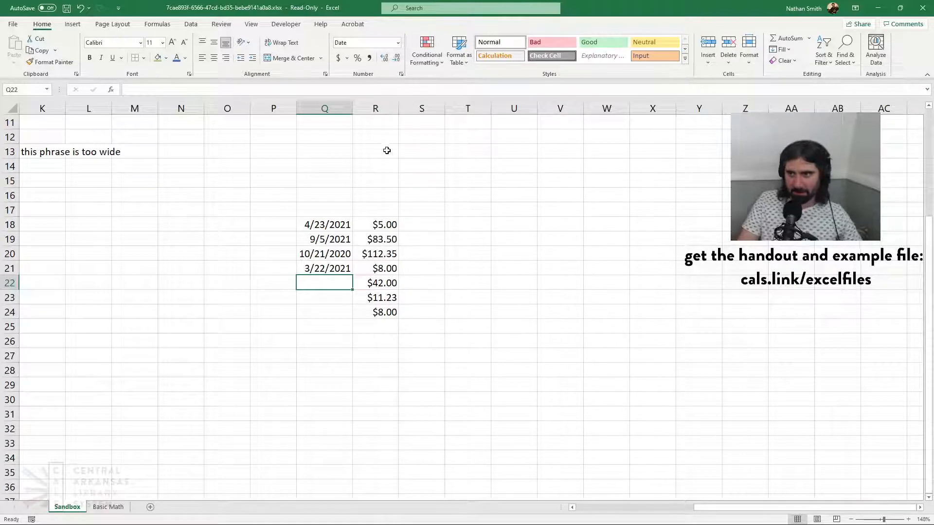
Apply the Long Date number format to the whole of column Q
left_click(324, 108)
left_click(398, 43)
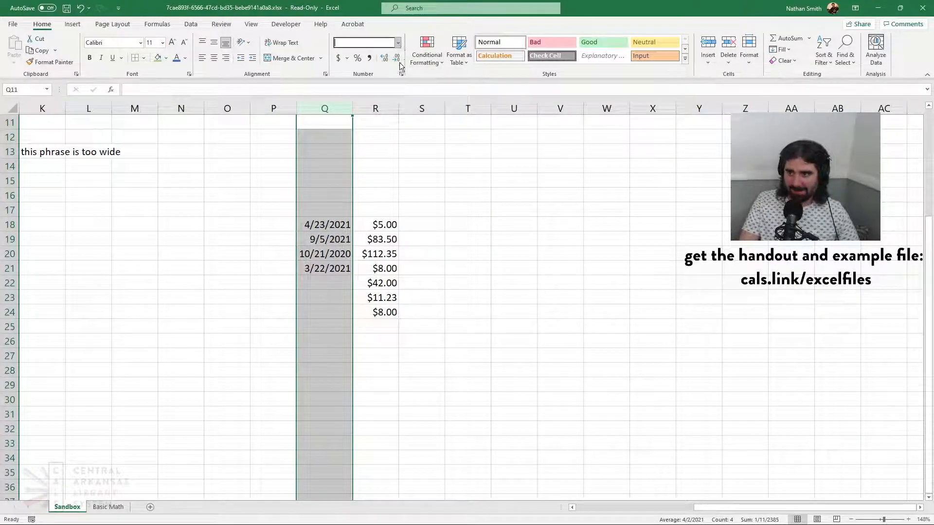
left_click(381, 180)
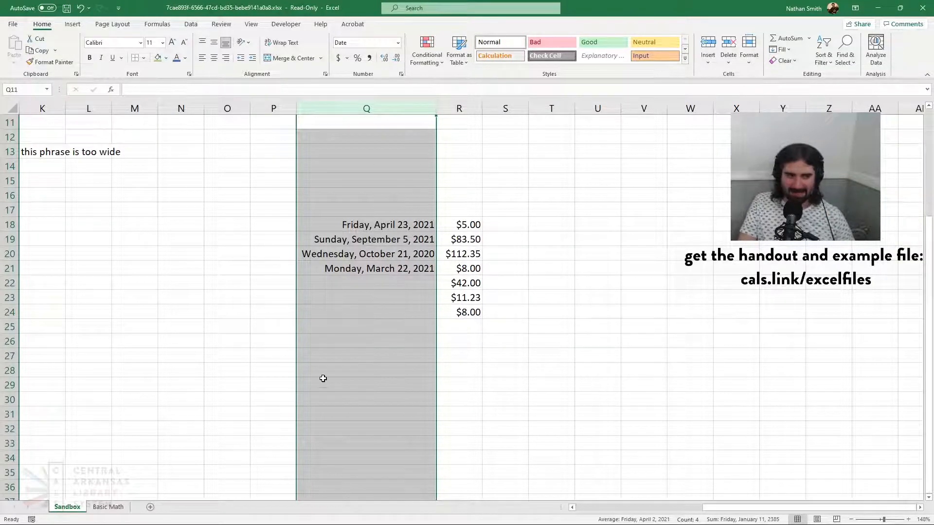
Enter the date 9/10 in Q22, below the last date in the list
left_click(377, 281)
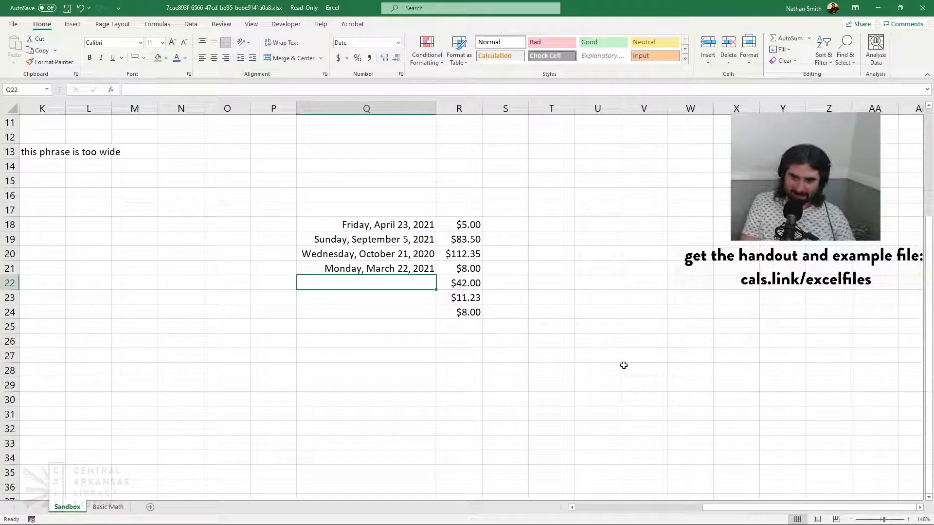
type("9/10")
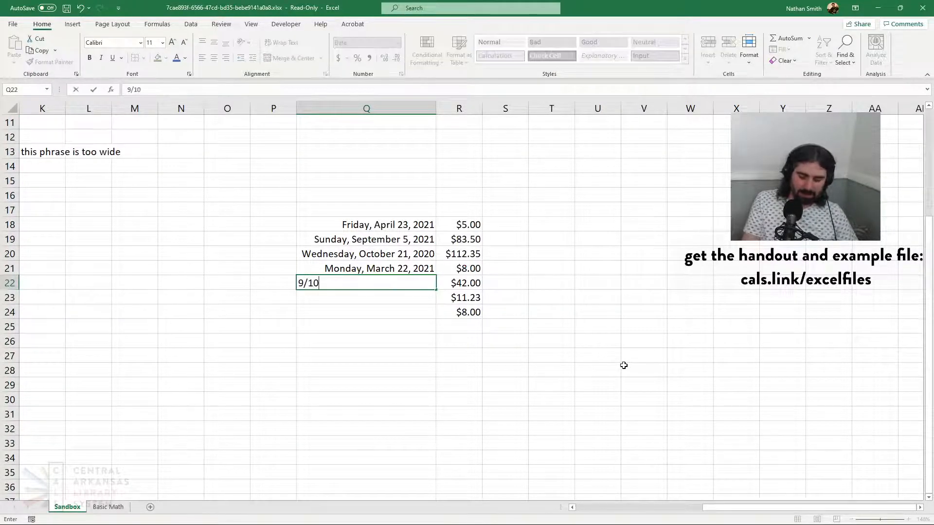
type("/")
key("BackSpace")
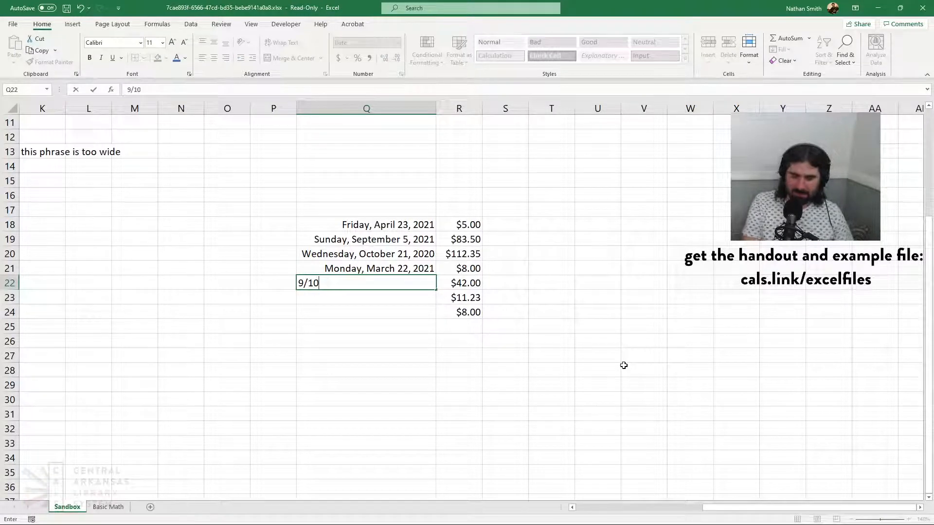
key("Return")
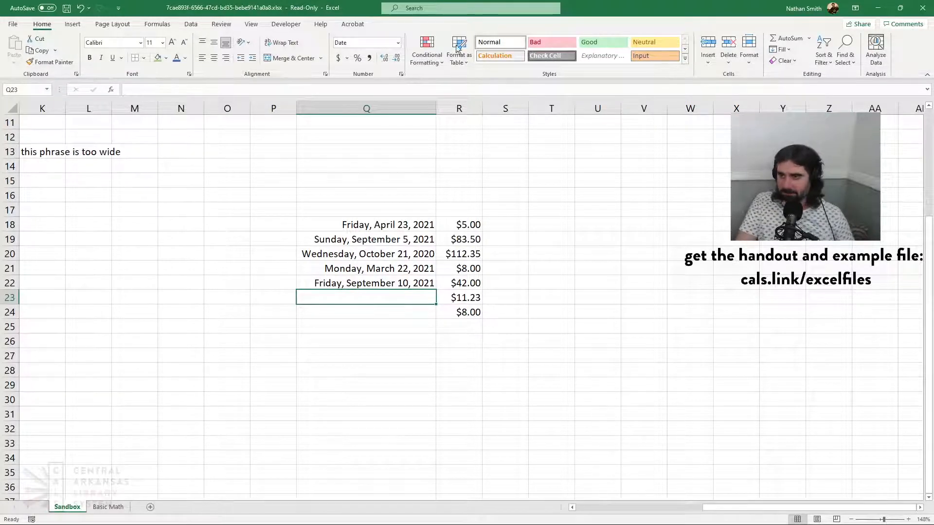
Apply the Number format to the whole of column Q and inspect the underlying values of the date cells
left_click(399, 42)
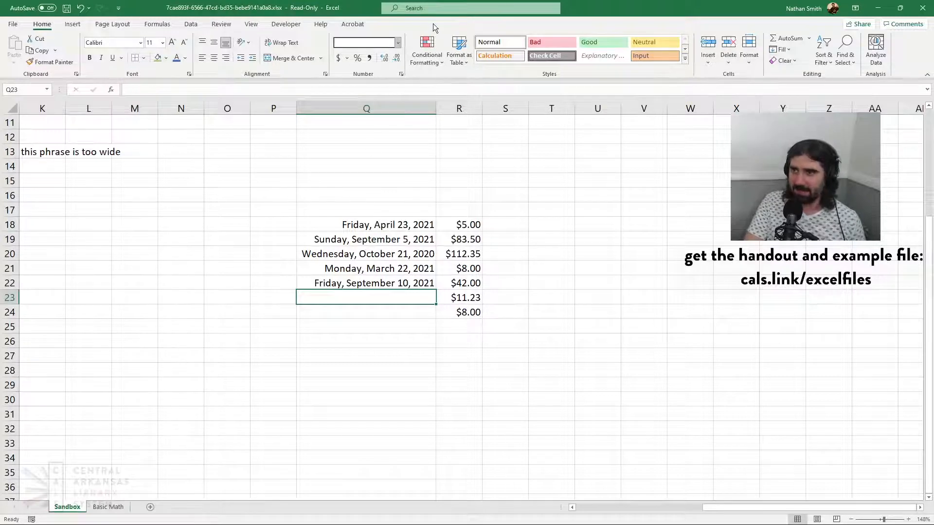
left_click(378, 106)
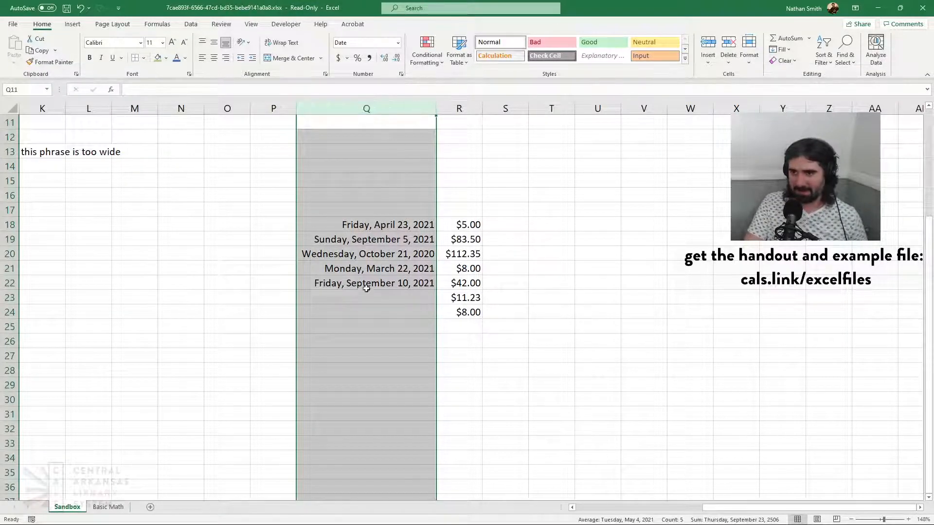
left_click(398, 43)
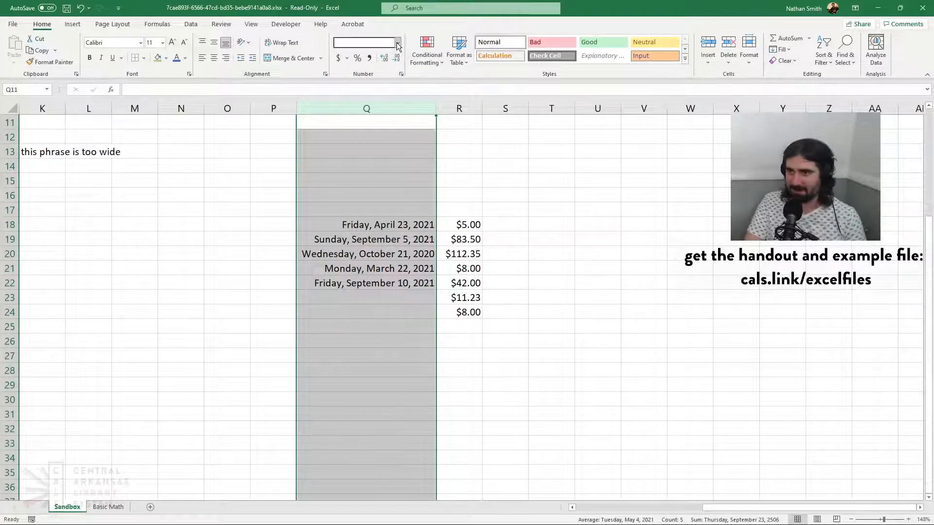
left_click(375, 84)
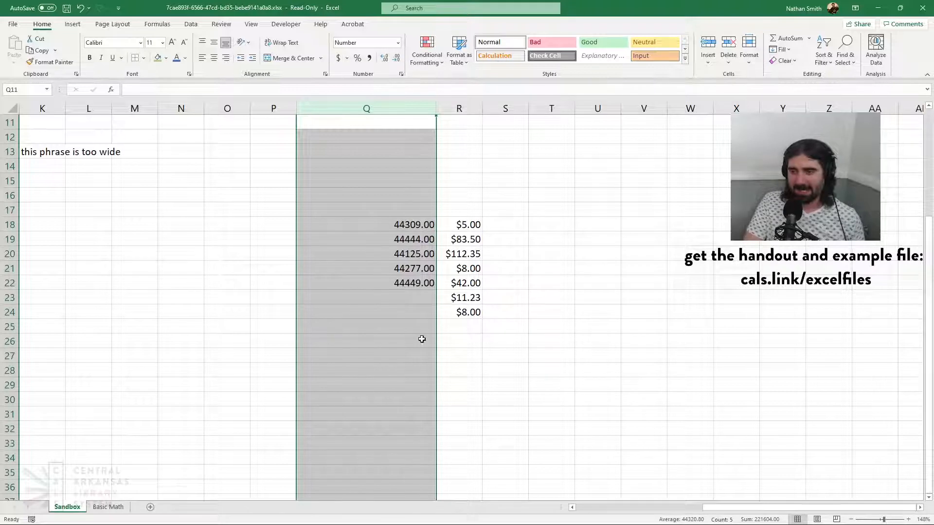
left_click(406, 225)
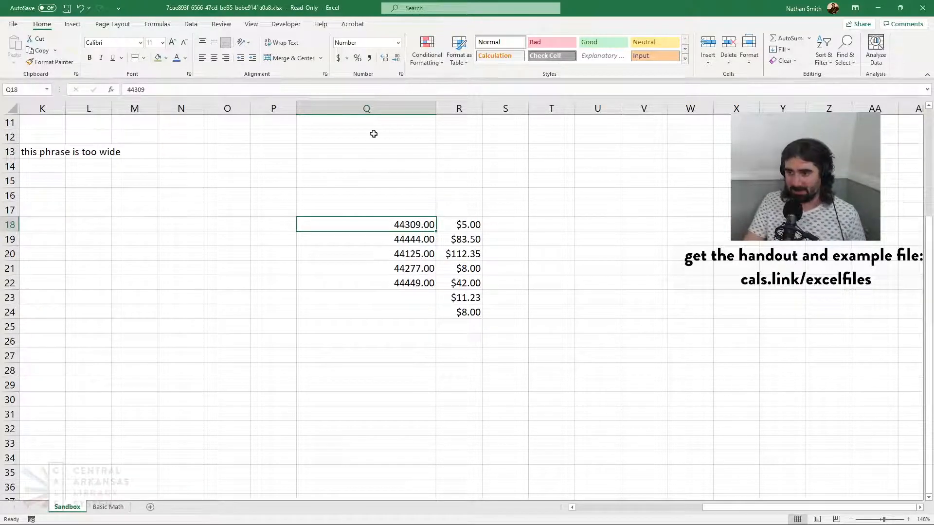
left_click(381, 269)
left_click(382, 281)
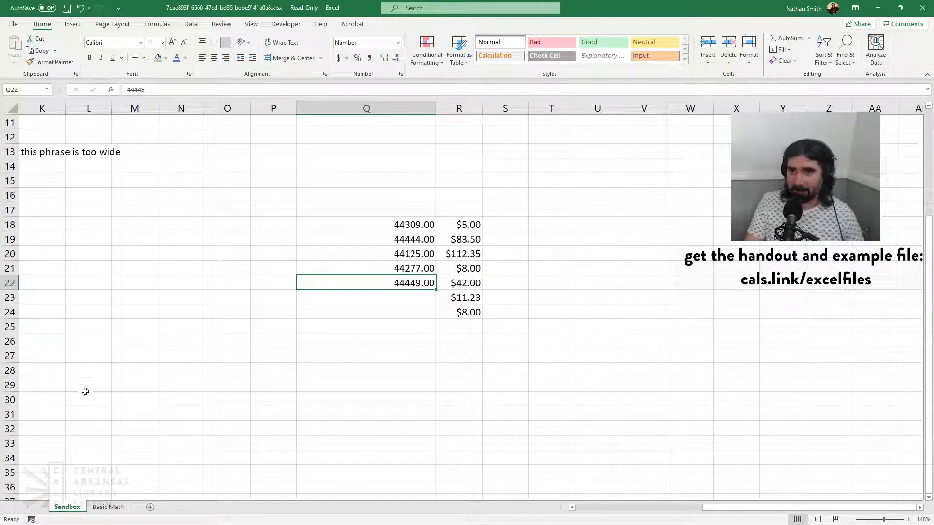
Switch to the Basic Math sheet and examine the contents of an income cell and a date cell
left_click(97, 508)
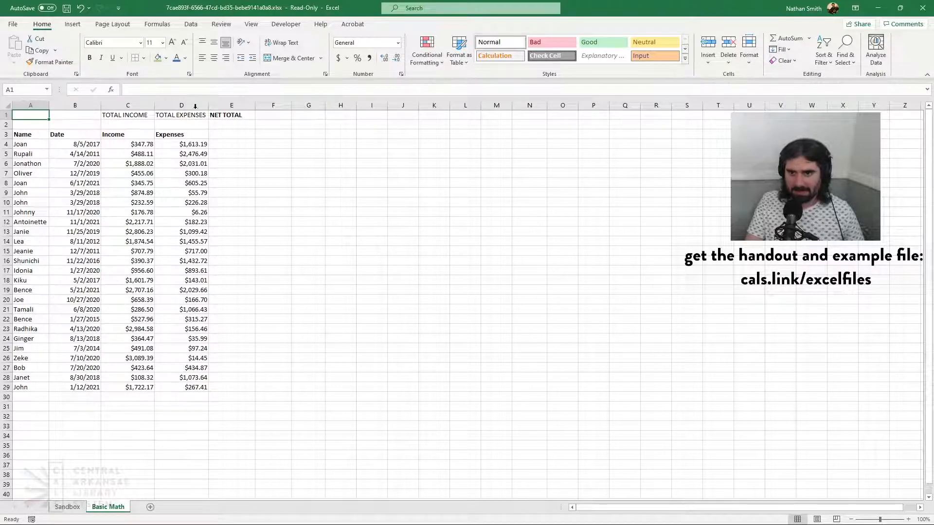
left_click(125, 254)
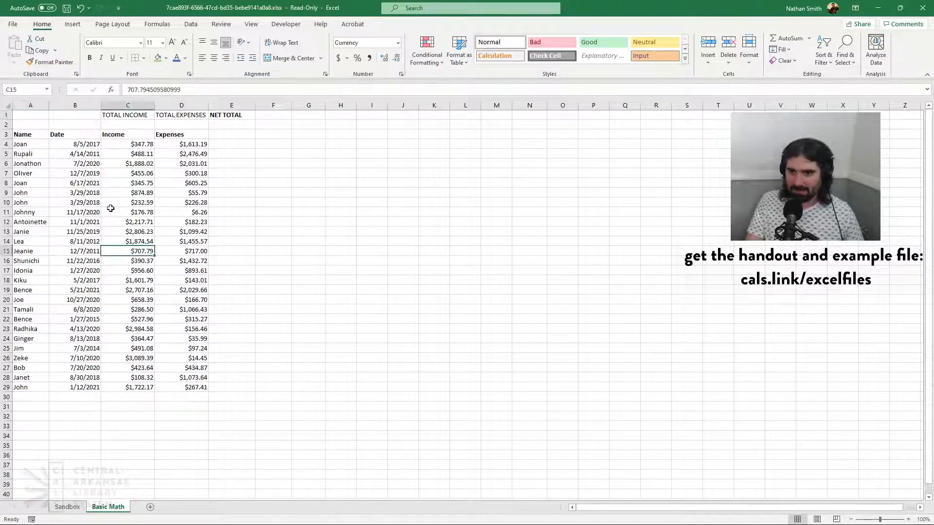
left_click(39, 117)
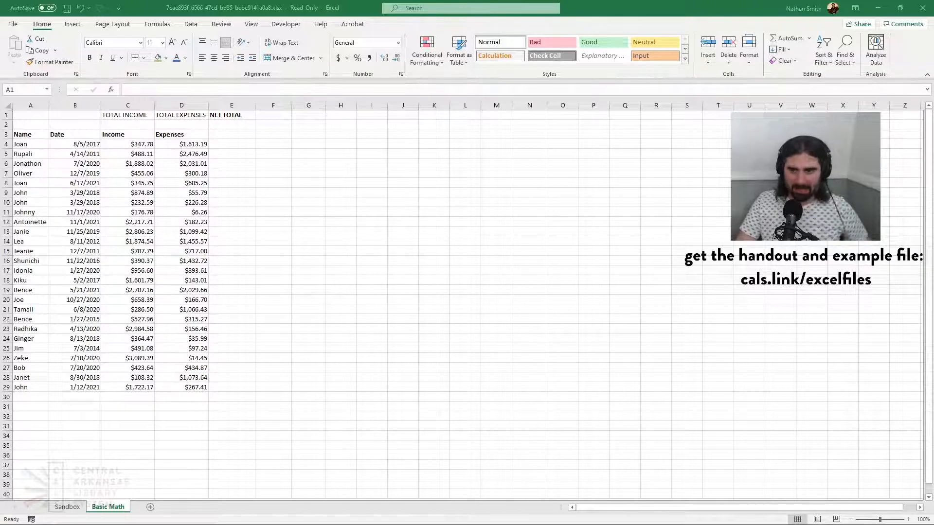
left_click(22, 115)
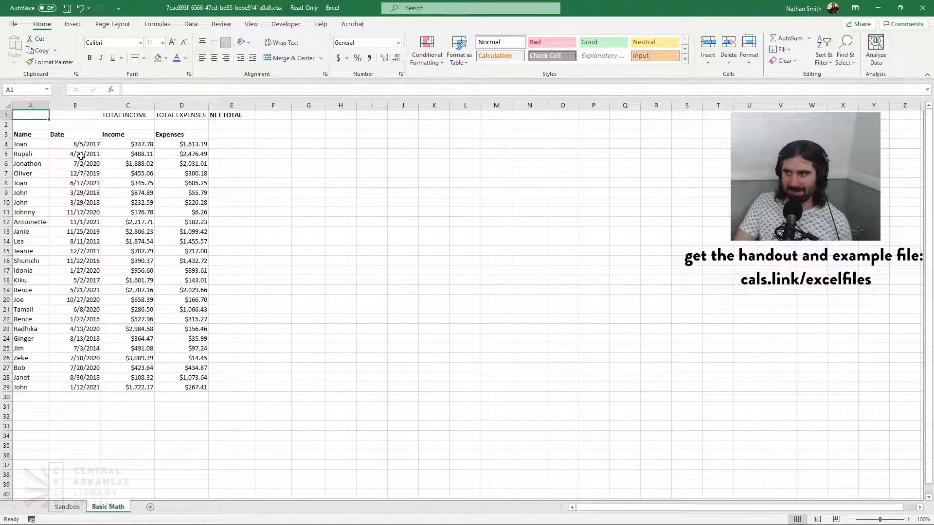
left_click(86, 181)
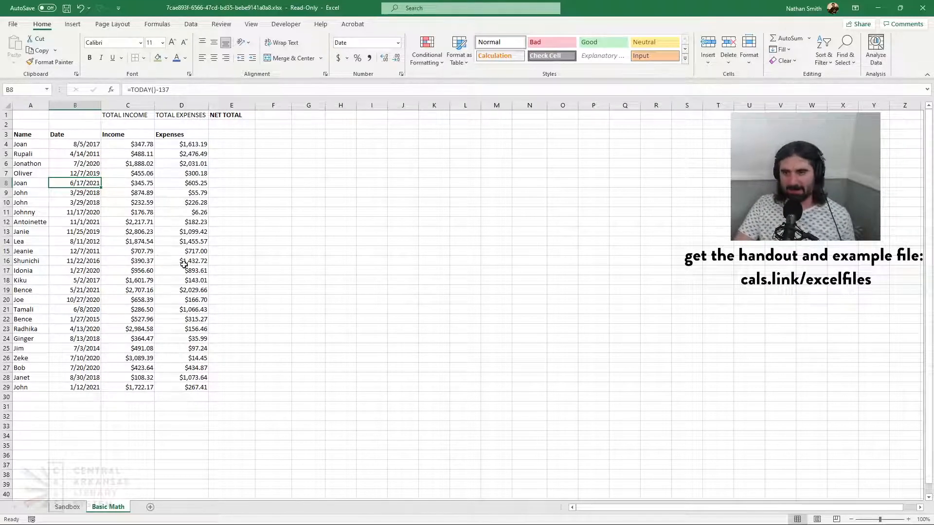
left_click(37, 114)
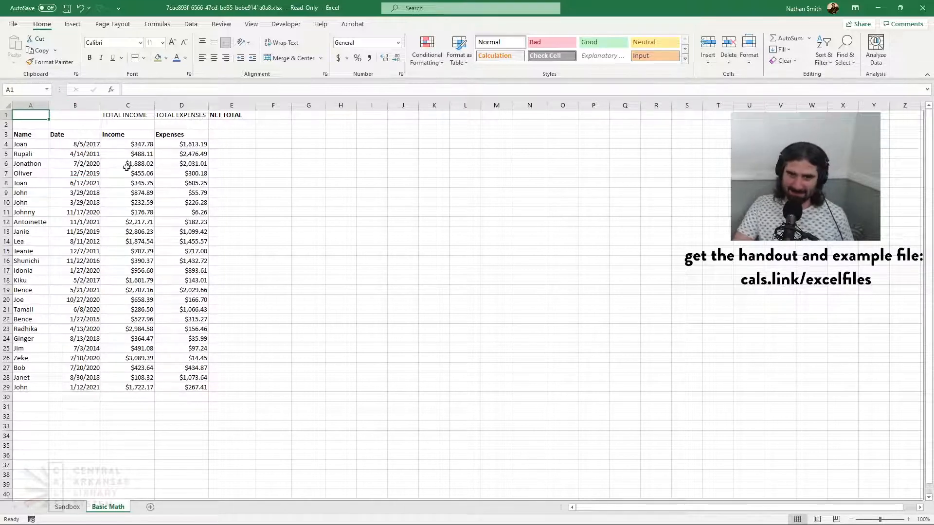
Turn on filtering for the Name, Date, Income and Expenses table, starting from a cell inside its data
left_click(139, 241)
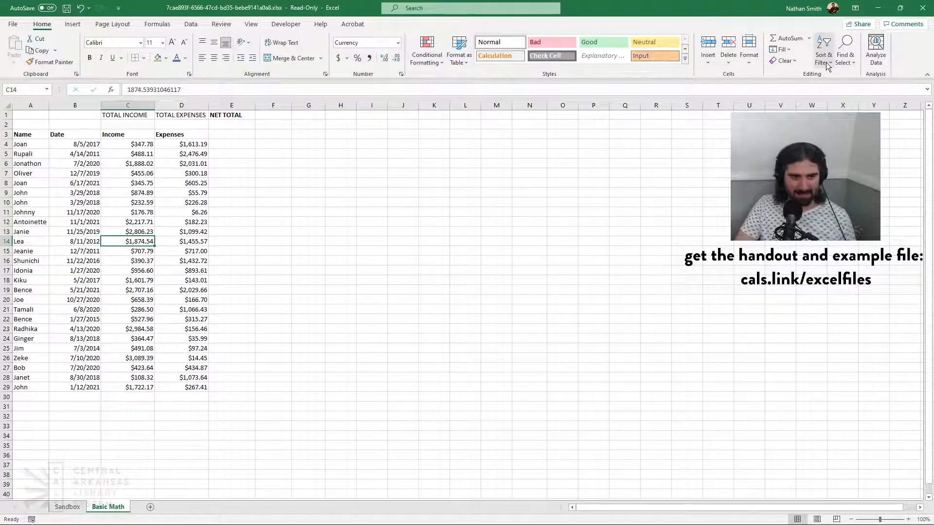
key("alt+Tab")
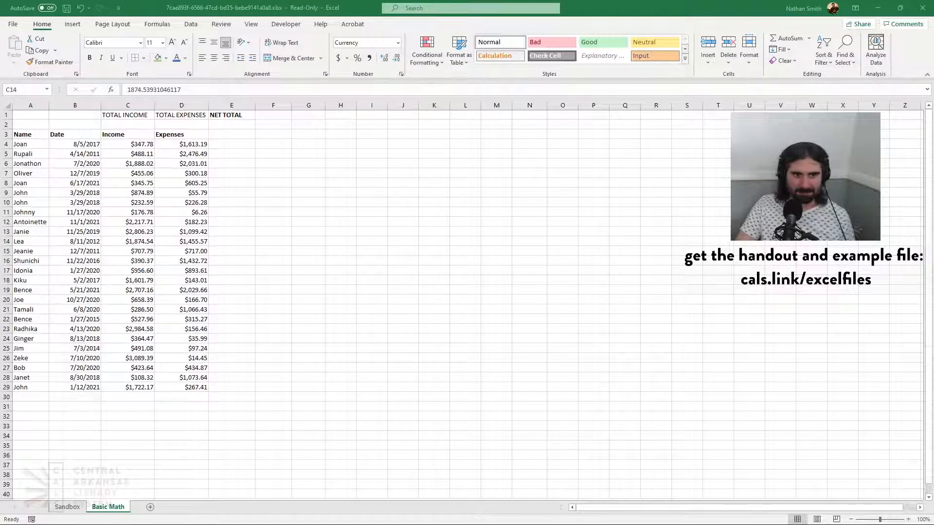
key("alt+Tab")
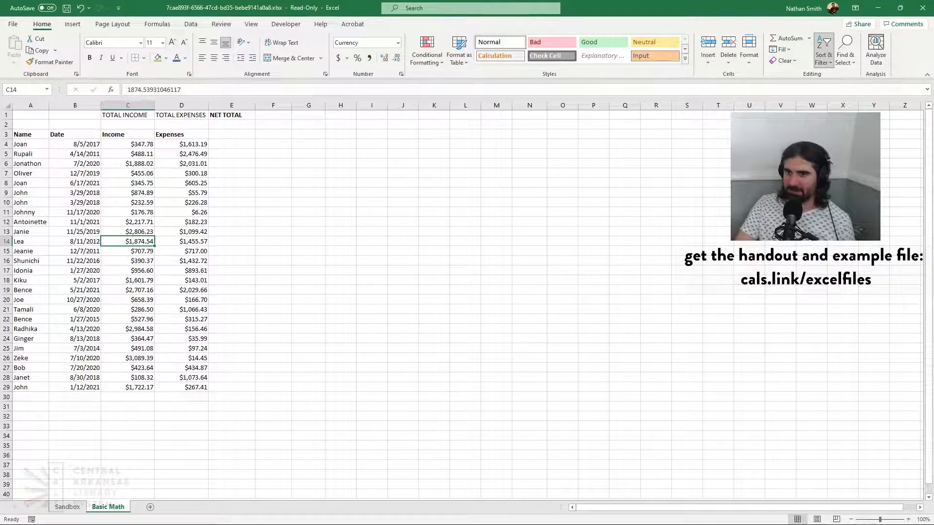
key("ctrl+shift+l")
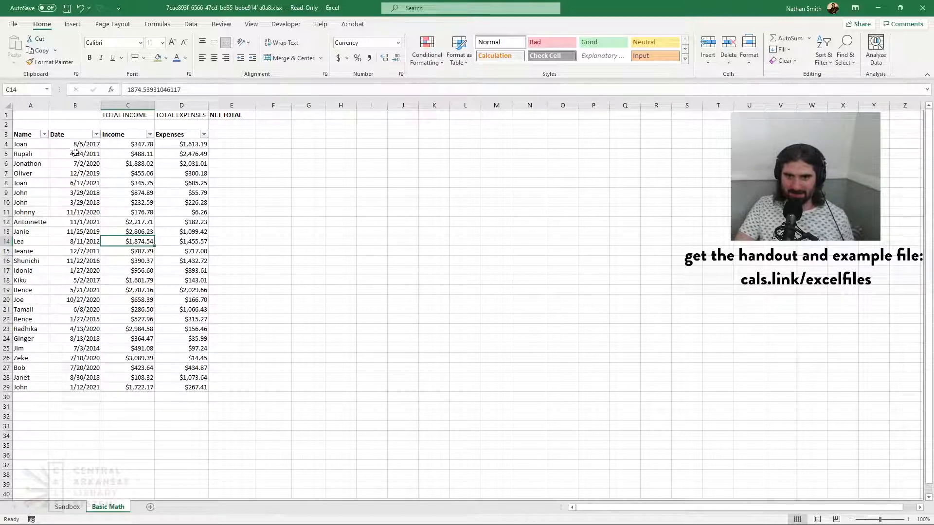
key("alt+Tab")
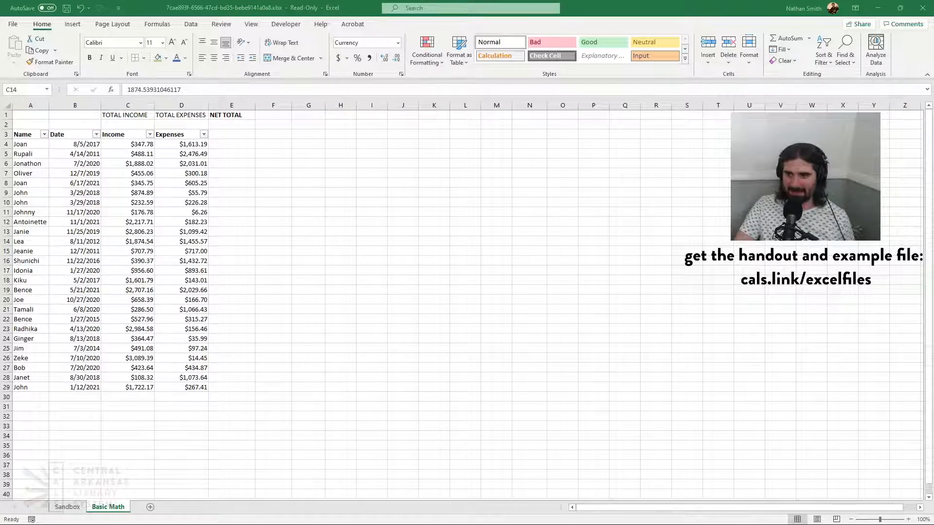
Sort the Name, Date, Income and Expenses table by Name from A to Z
key("alt+Tab")
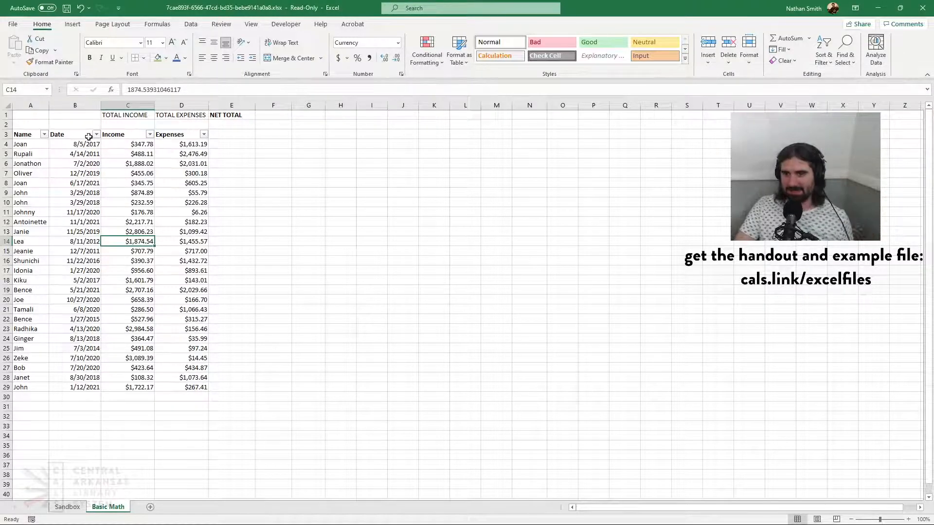
left_click(40, 143)
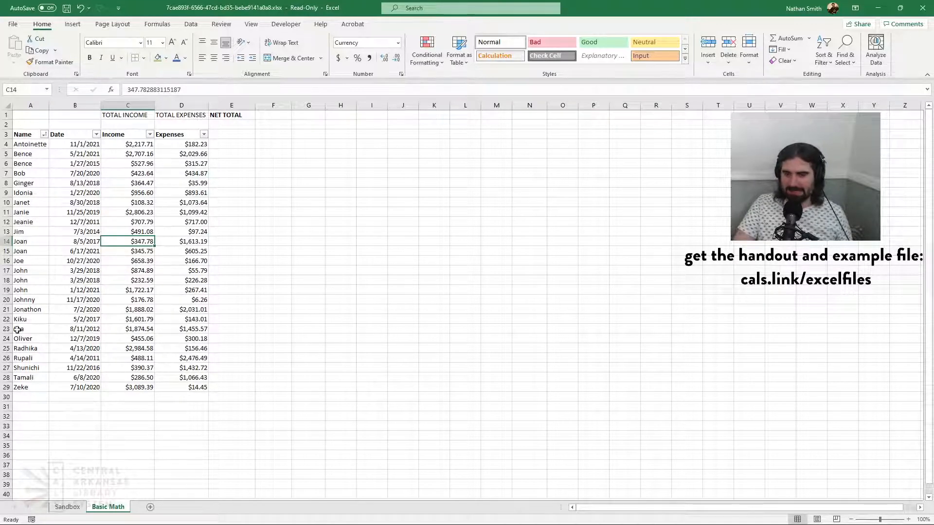
Sort the table by Date from oldest to newest and inspect the contents of the first and last date cells
left_click(84, 149)
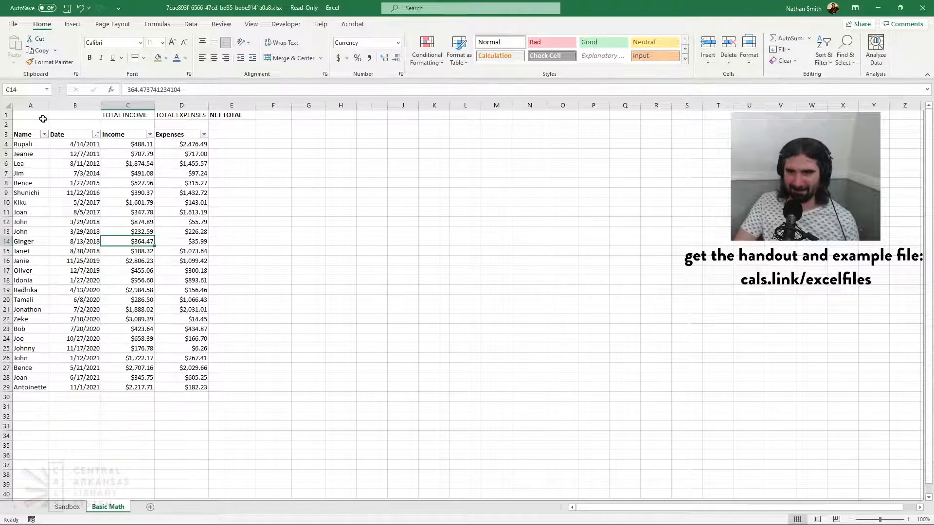
left_click(80, 148)
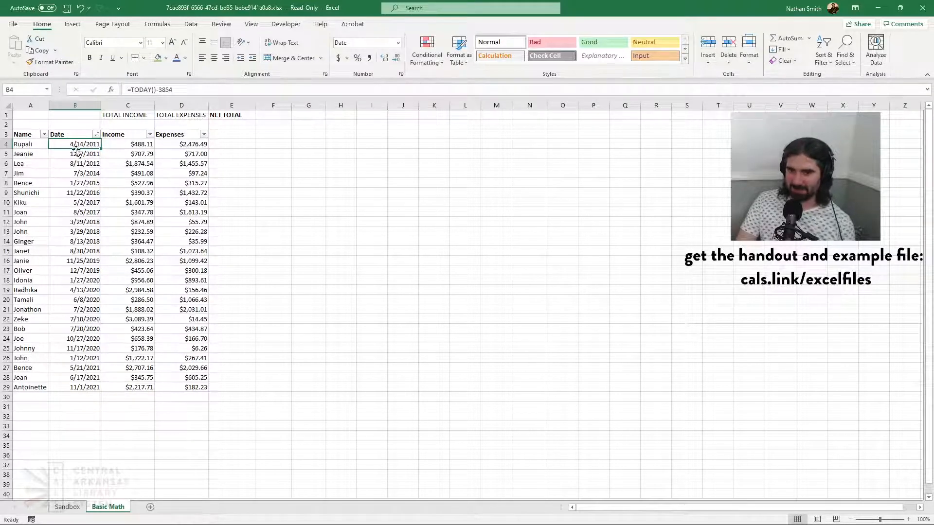
left_click(73, 386)
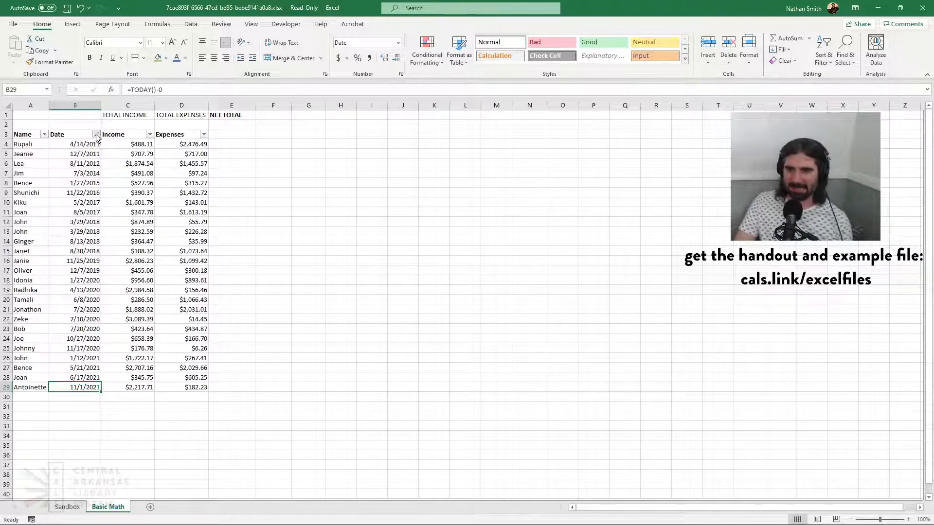
Sort the table by Income from largest to smallest, and re-sort it by Expenses from smallest to largest
left_click(79, 161)
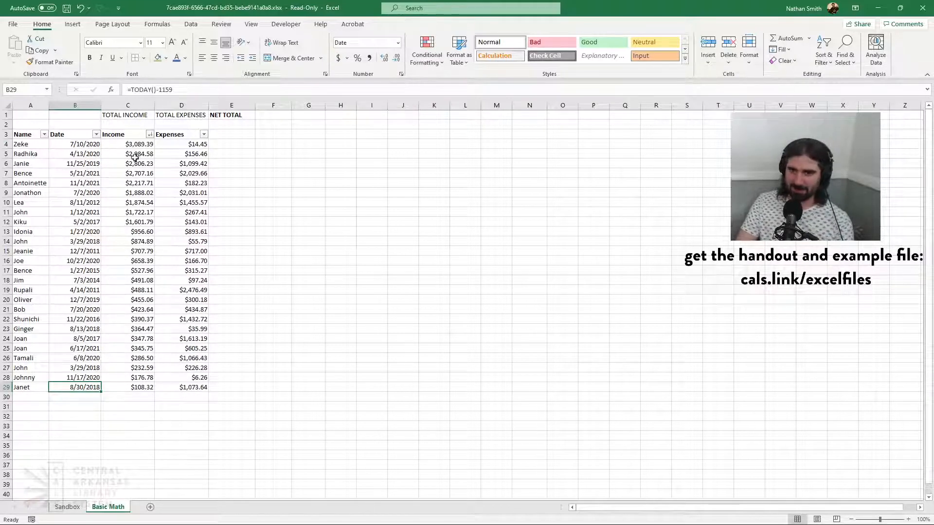
left_click(184, 149)
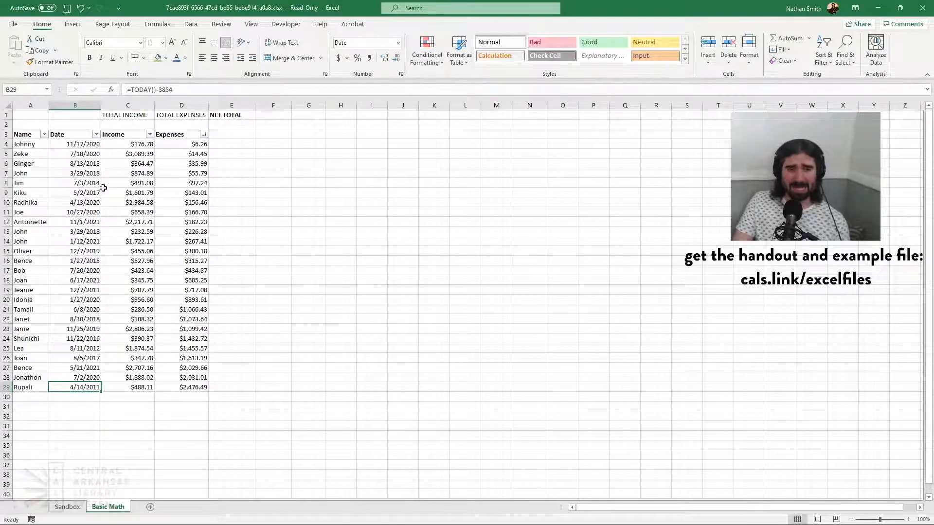
Sort the table by Name from A to Z with only dates from 12/7/2019 onward shown, and clear the filter and sorting
left_click(50, 144)
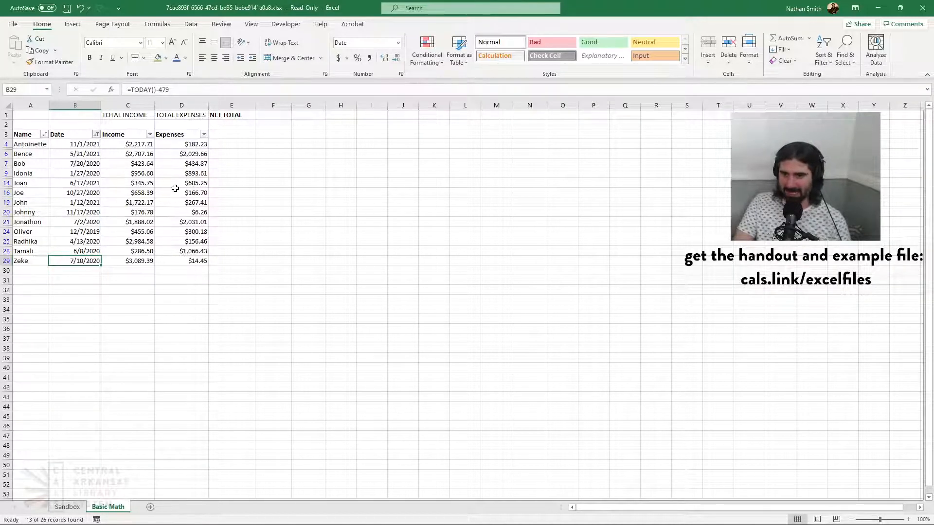
left_click(179, 173)
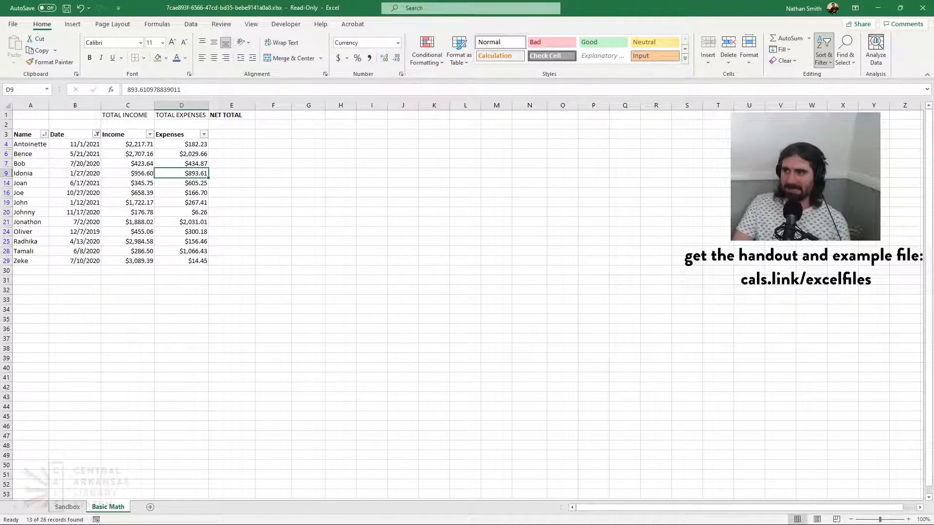
left_click(834, 120)
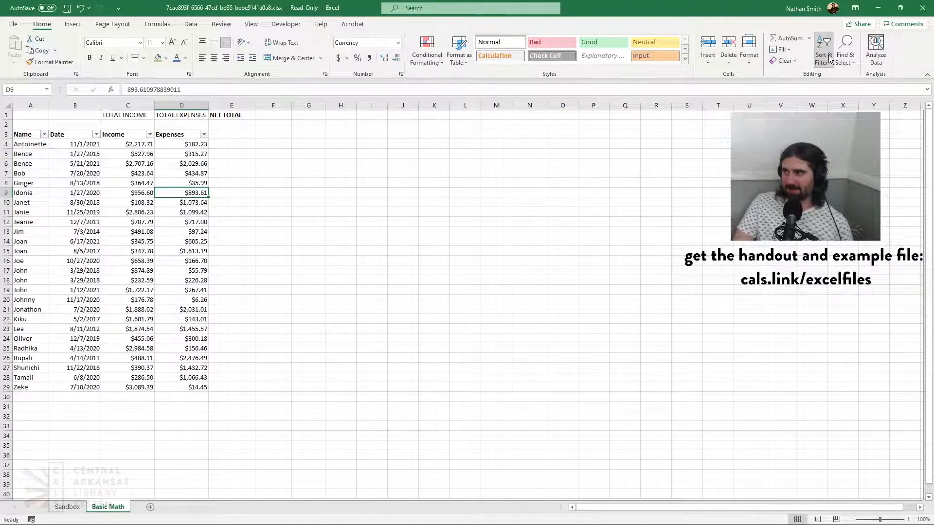
Custom sort the table by Name from A to Z and by Income from largest to smallest, and check the income order within a repeated name
key("ctrl+a")
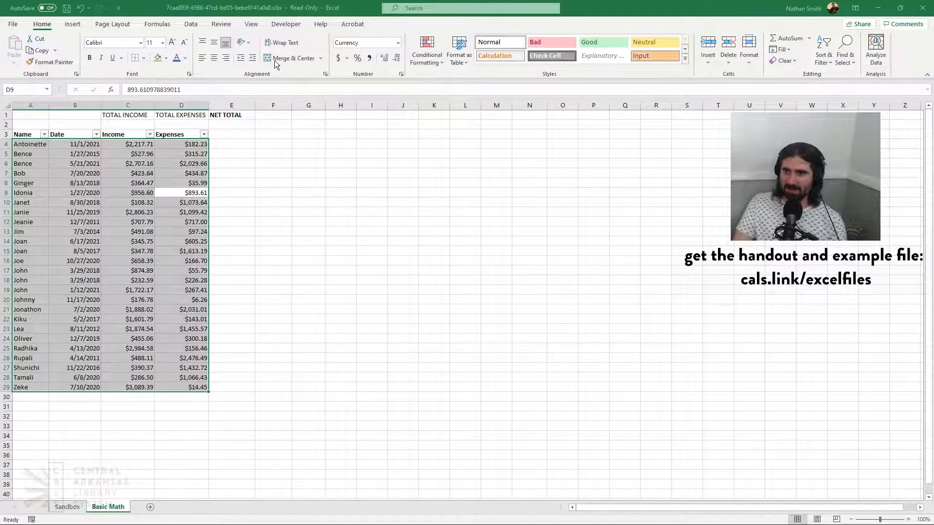
left_click(301, 121)
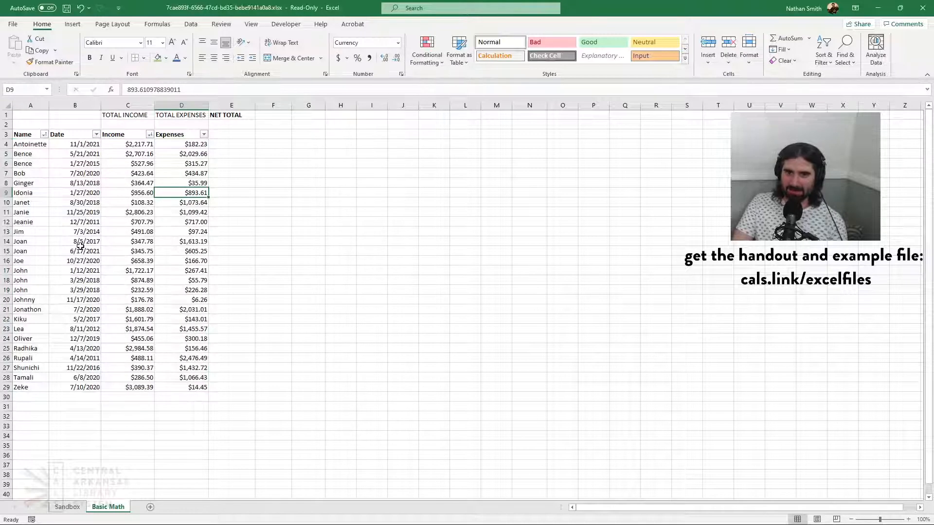
left_click(39, 271)
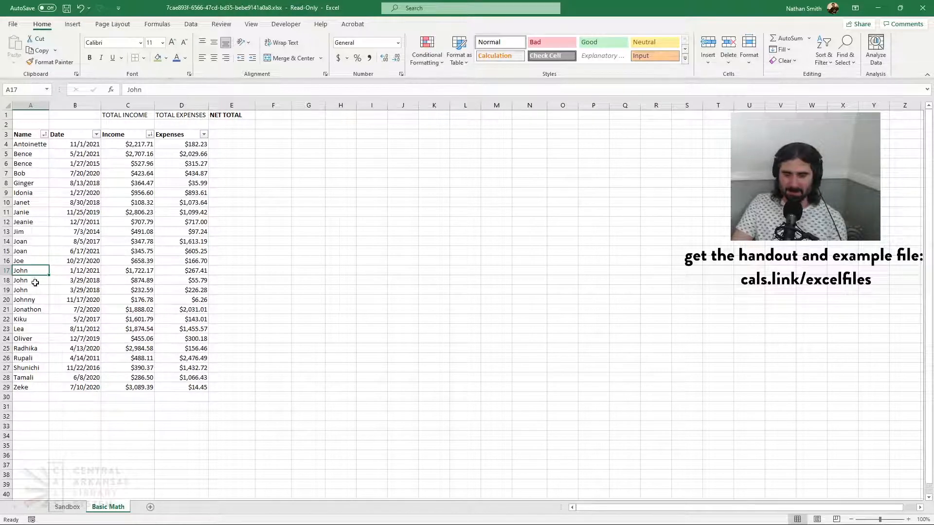
left_click(133, 271)
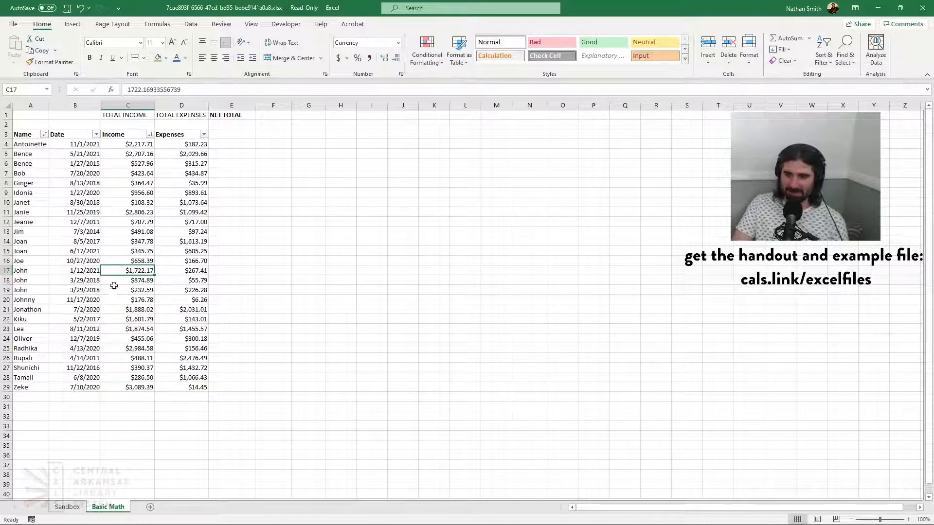
left_click(140, 280)
left_click(121, 290)
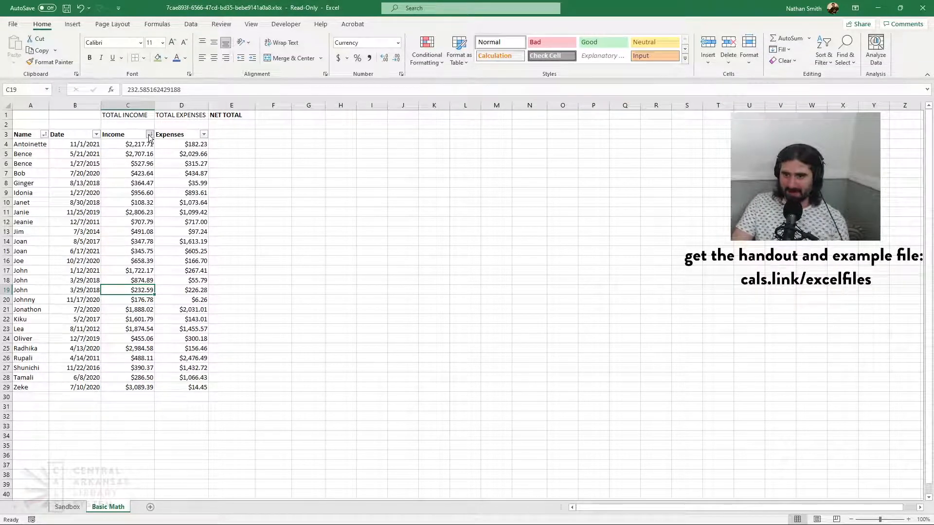
Sort the whole table by Income from largest to smallest and inspect the content of date cell B8
left_click(122, 157)
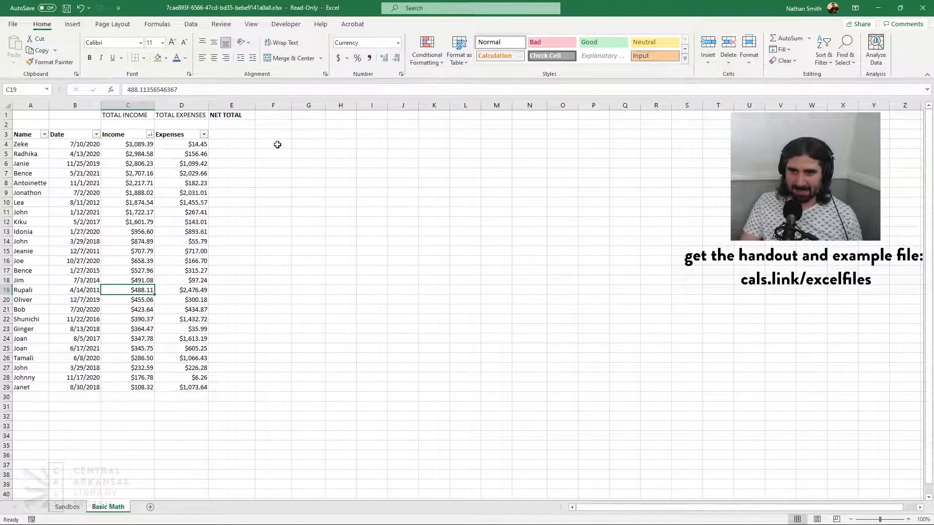
left_click(79, 182)
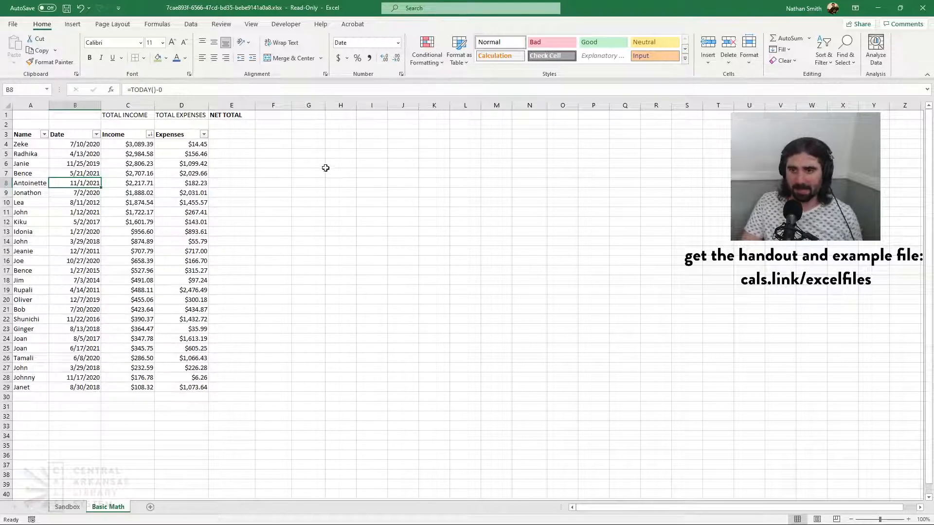
Open the empty cell F4 beside the table for editing
left_click(280, 135)
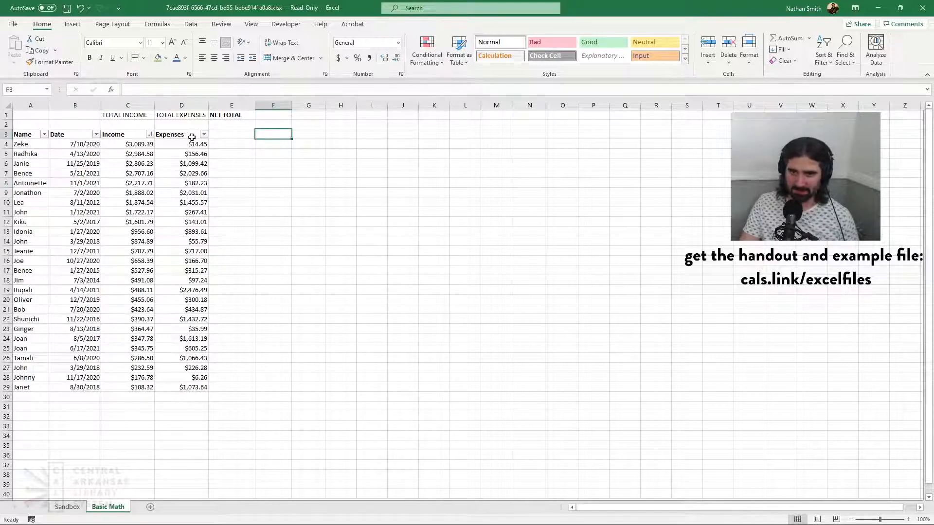
left_click(276, 145)
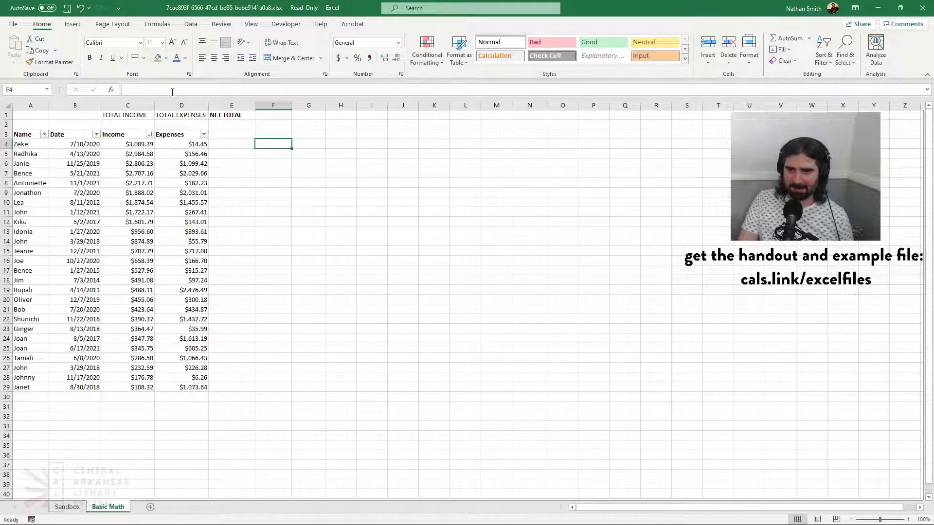
left_click(142, 91)
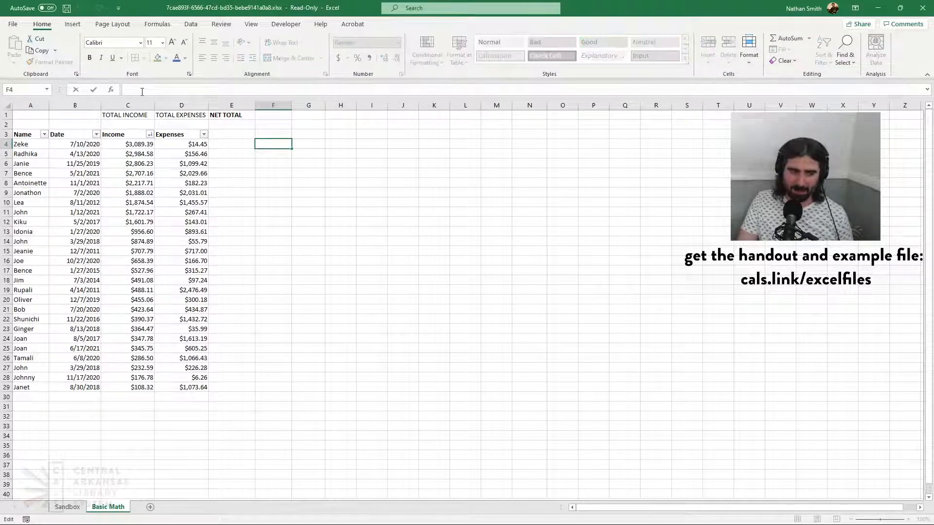
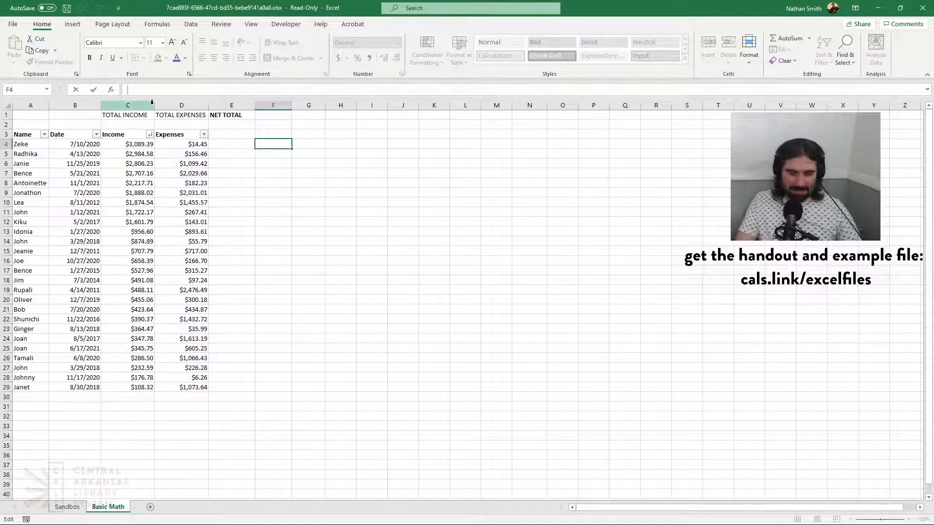
Enter the formula =A4 in cell F4 so that it references the first name in the table
type("=")
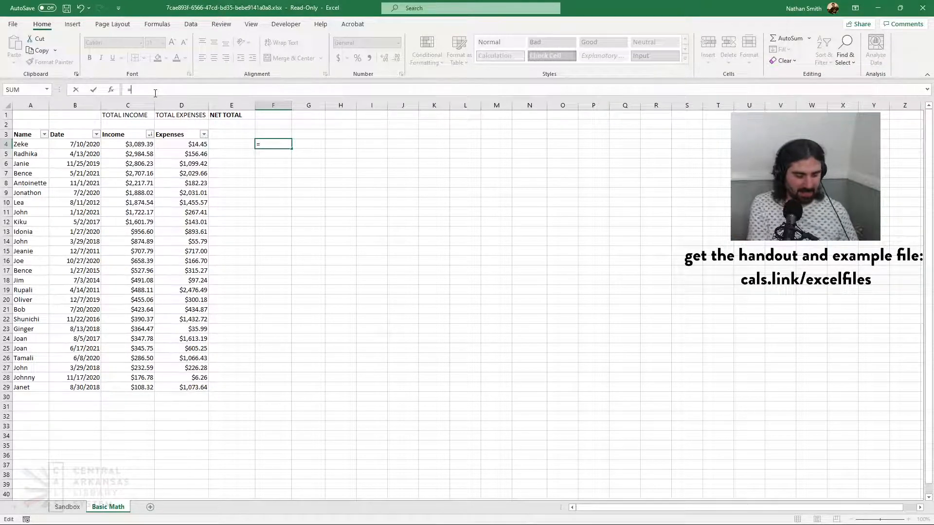
type("A")
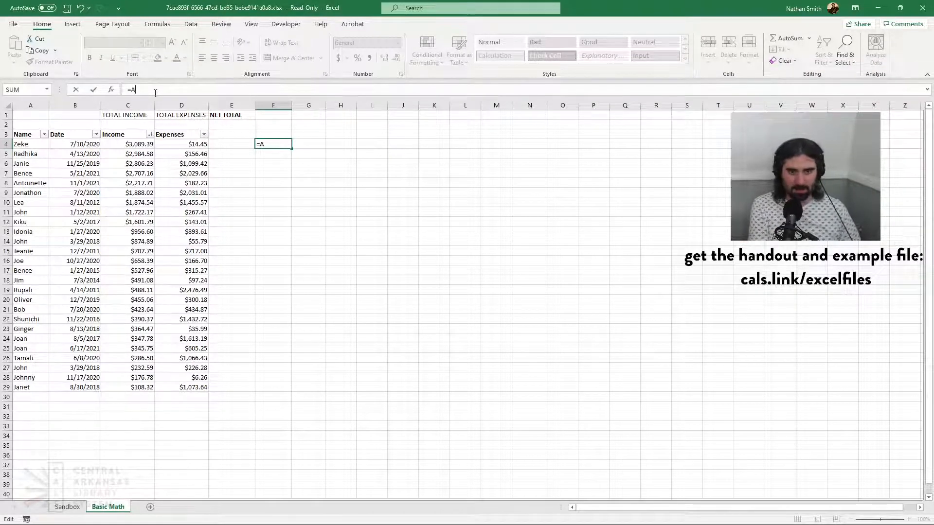
type("4")
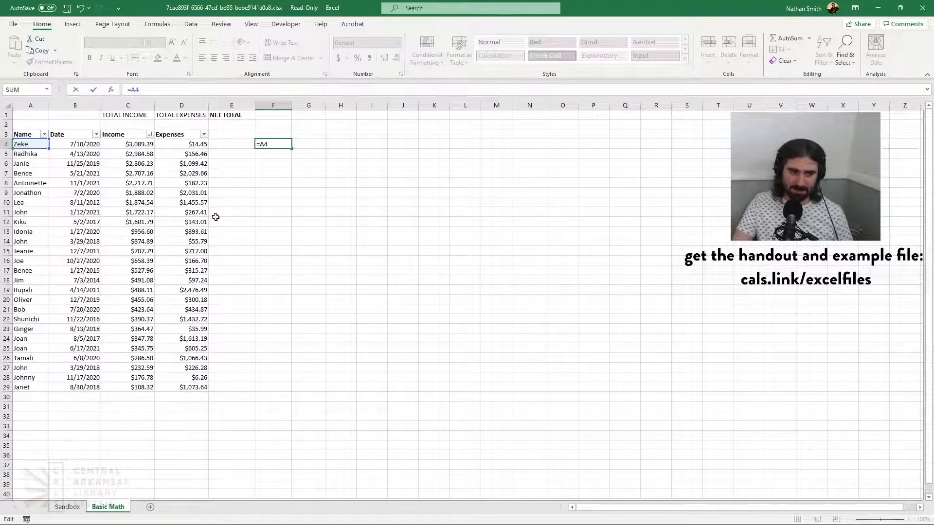
key("Return")
left_click(285, 143)
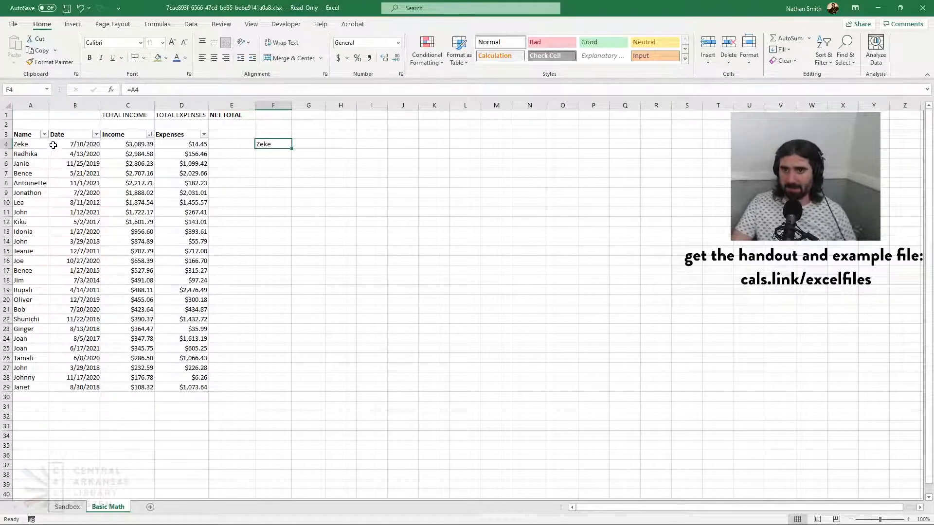
Replace the name in cell A4 with a different one to test the reference in F4, and restore the original name
left_click(37, 143)
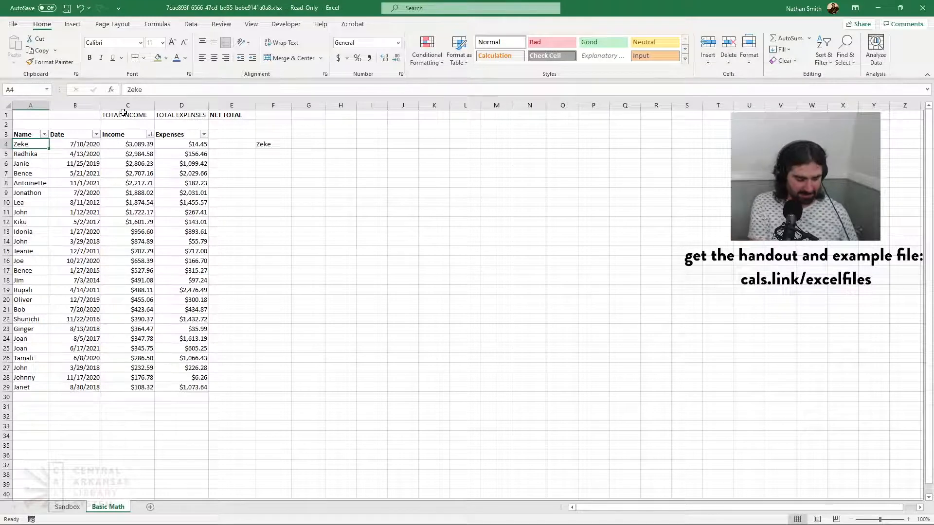
type("Zach")
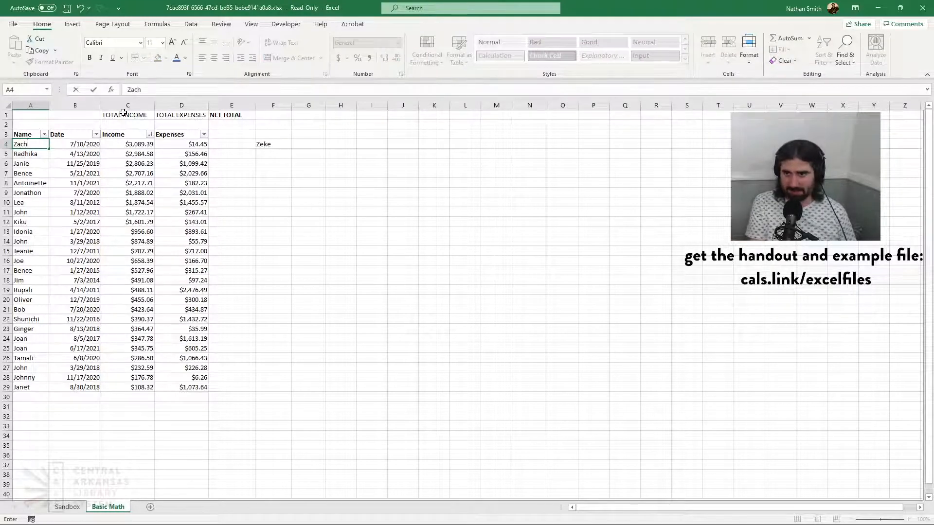
key("Return")
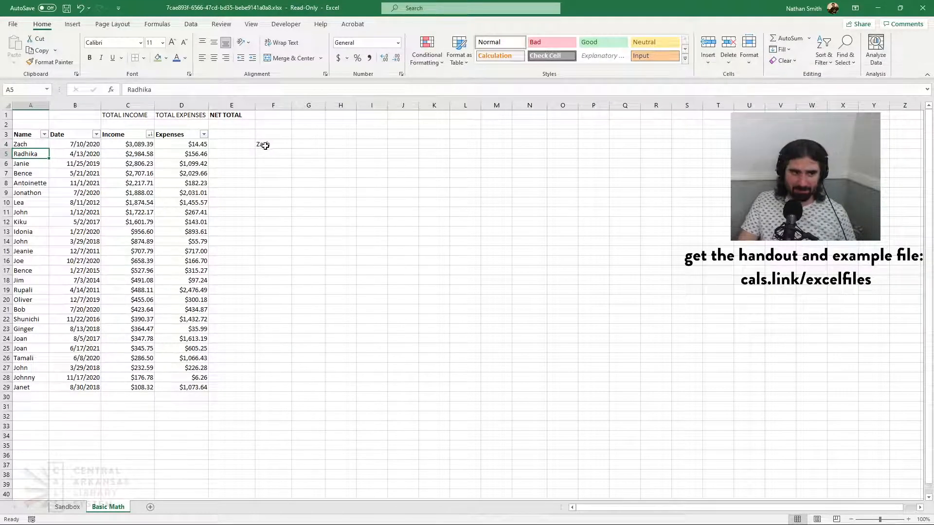
left_click(29, 145)
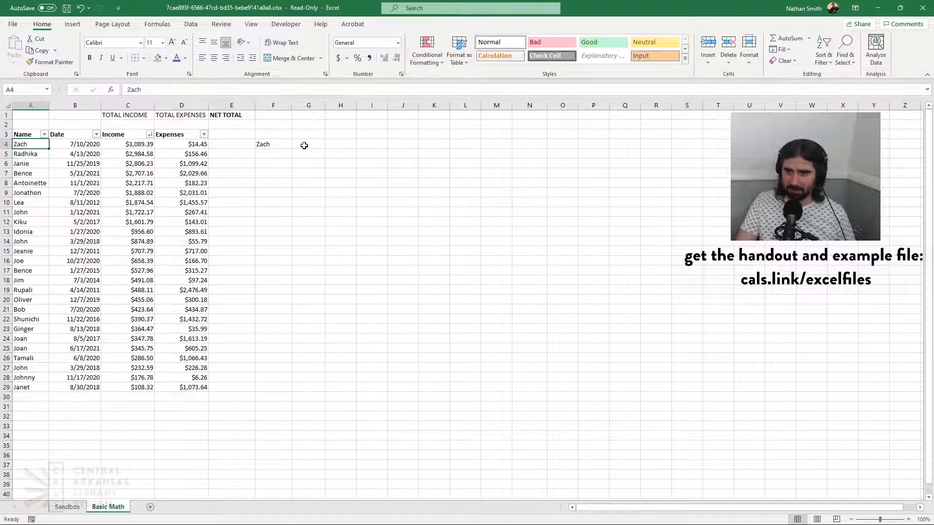
type("Zeke")
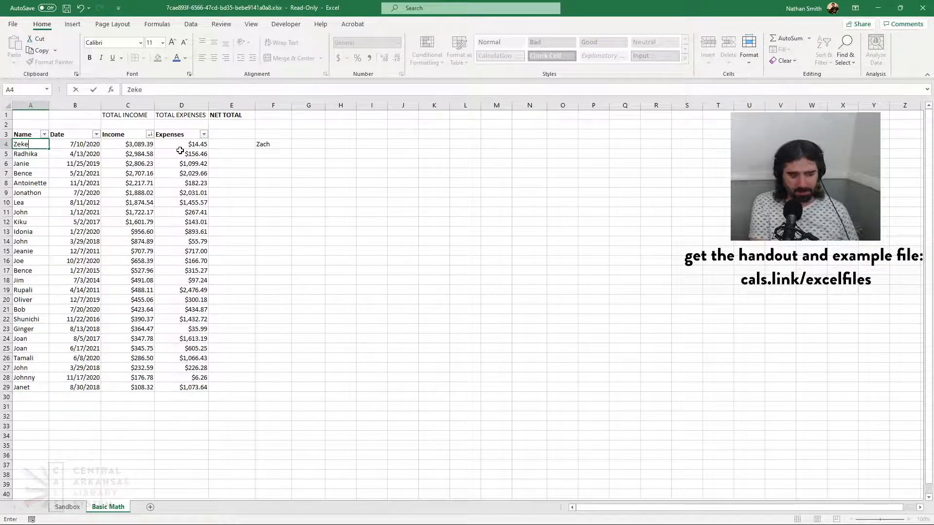
key("Return")
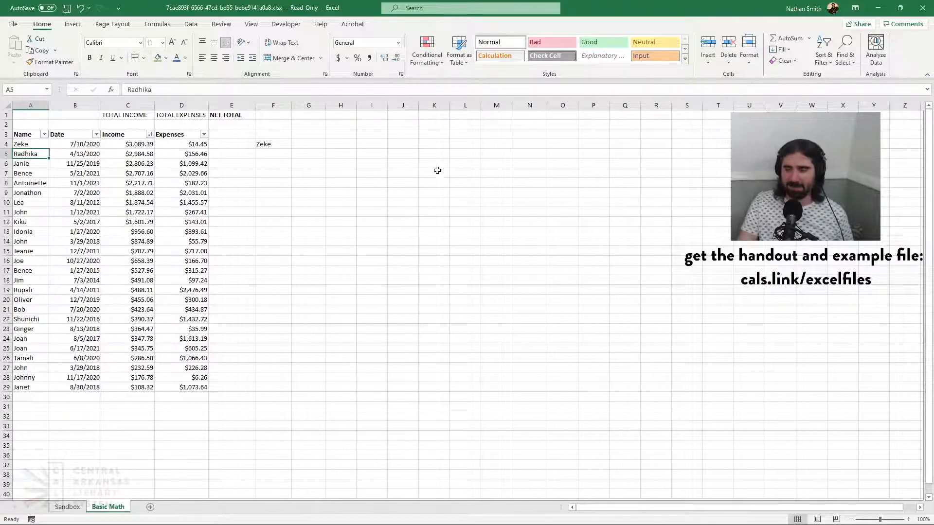
Total the income column in cell C2 under TOTAL INCOME with the formula =SUM(C4:C100)
left_click(127, 125)
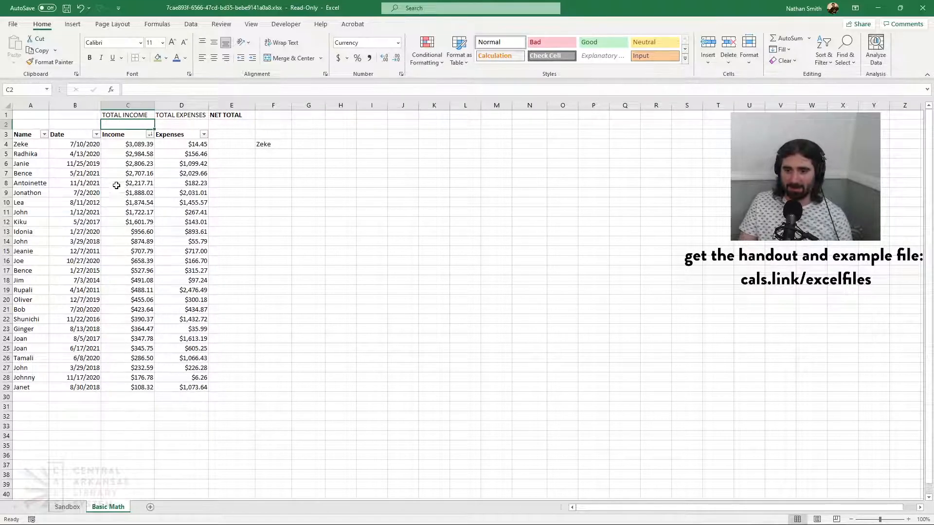
left_click(166, 88)
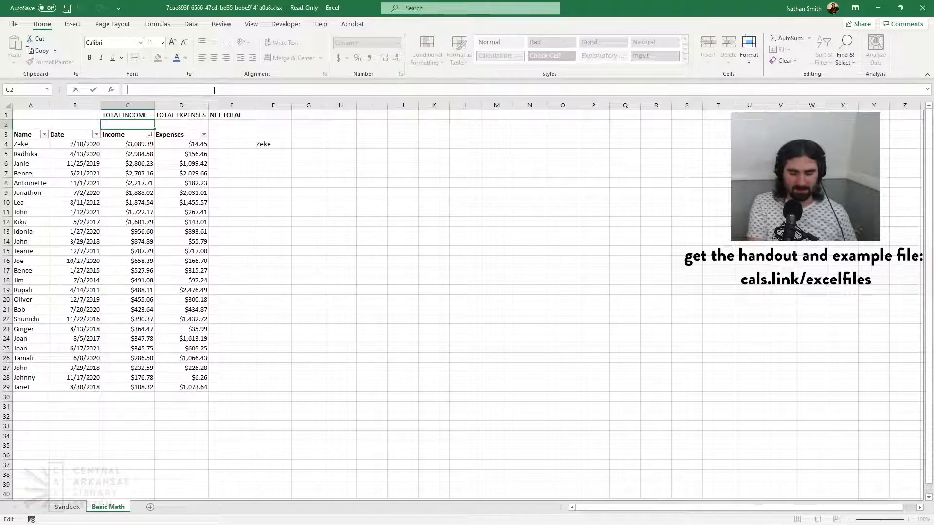
type("=")
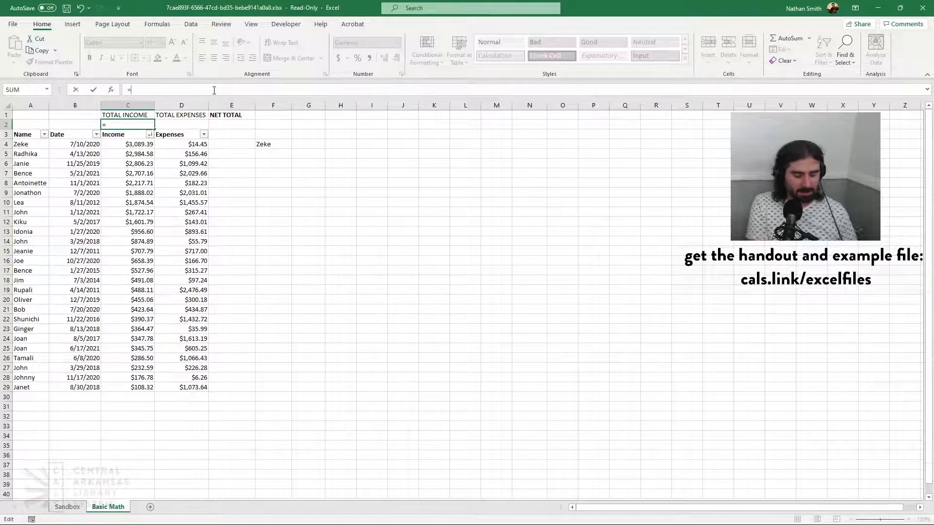
type("SUM(C")
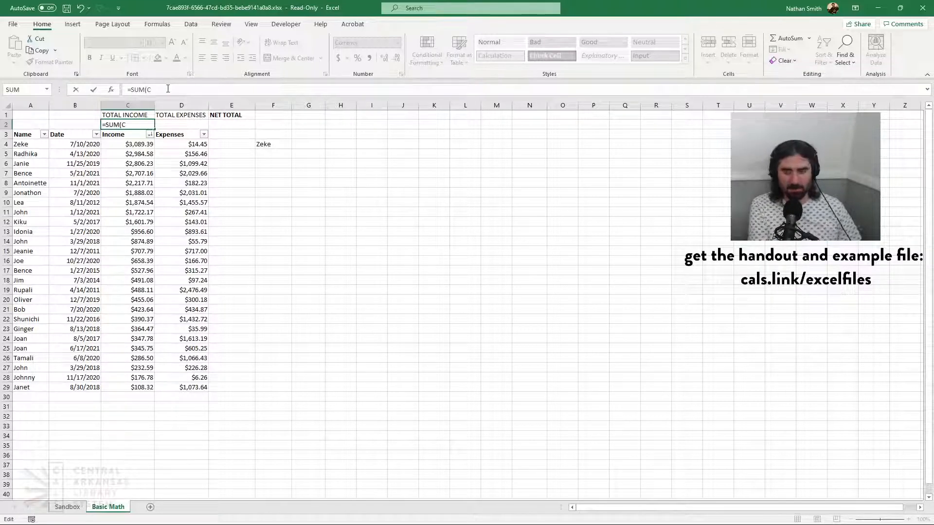
type("4:")
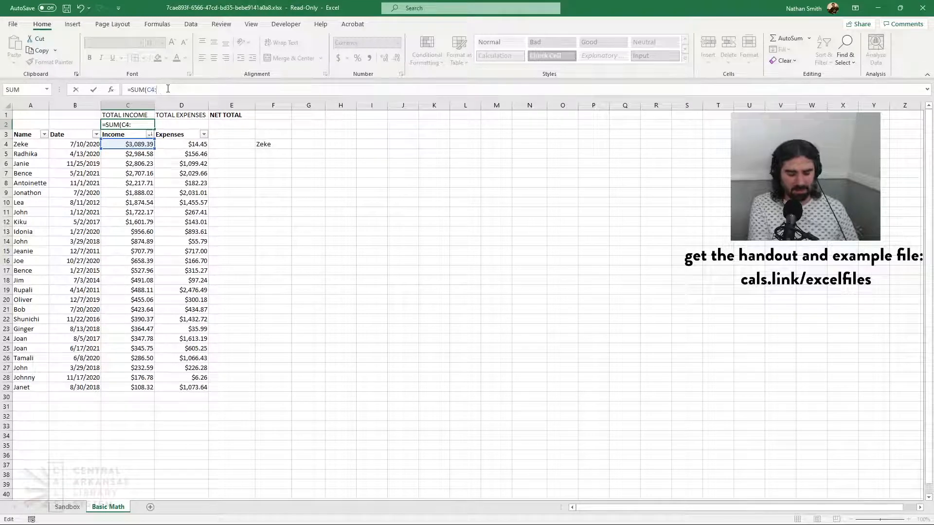
type("C100")
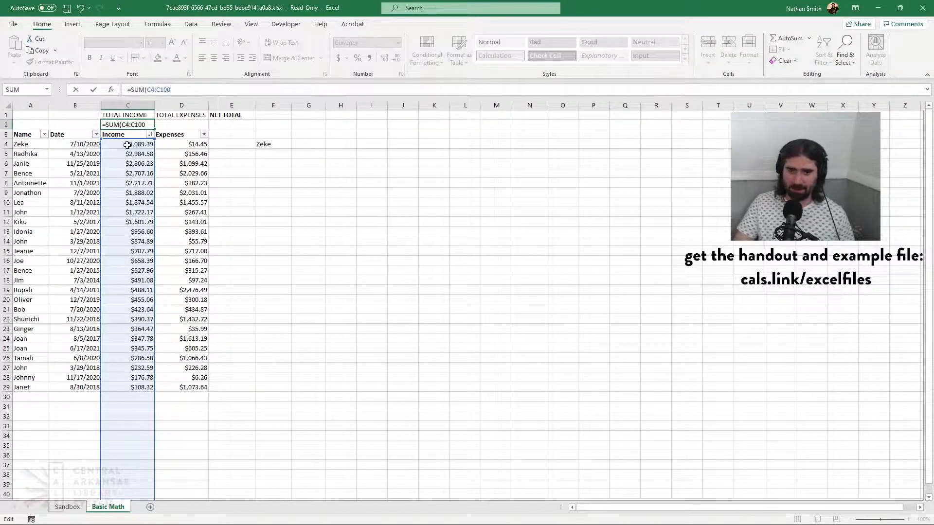
scroll(151, 268, "down", 20)
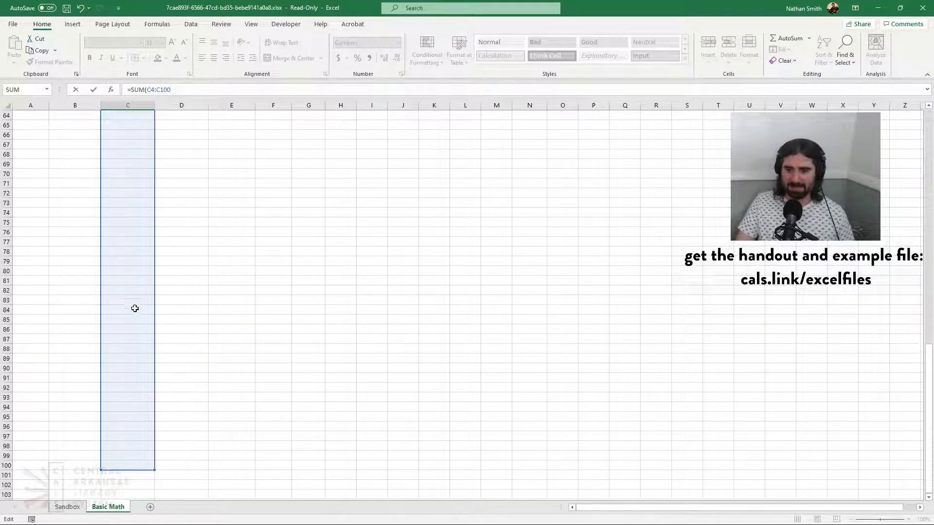
scroll(135, 308, "up", 3)
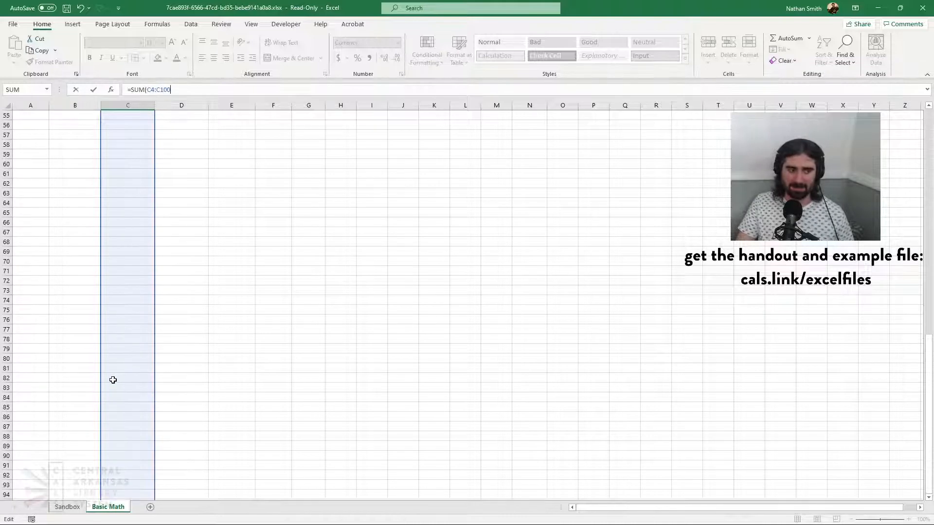
scroll(113, 380, "up", 18)
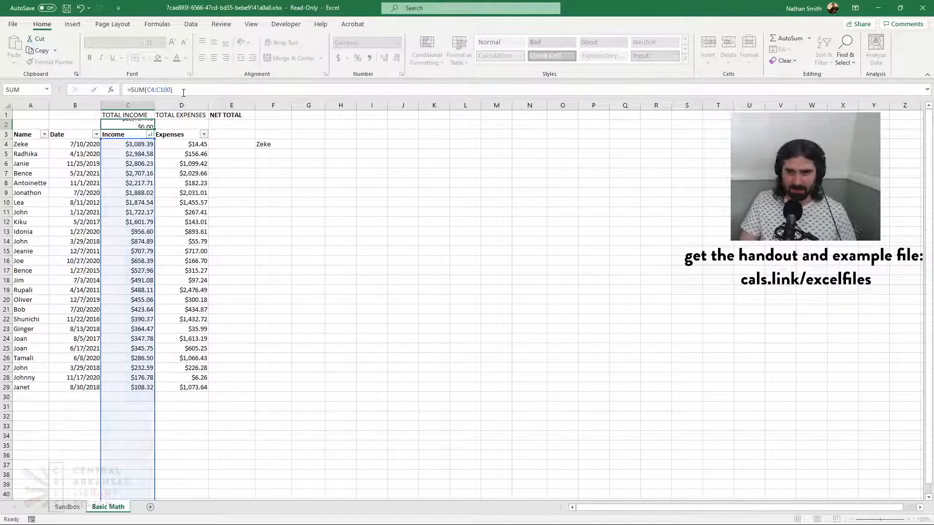
key("Return")
left_click(141, 126)
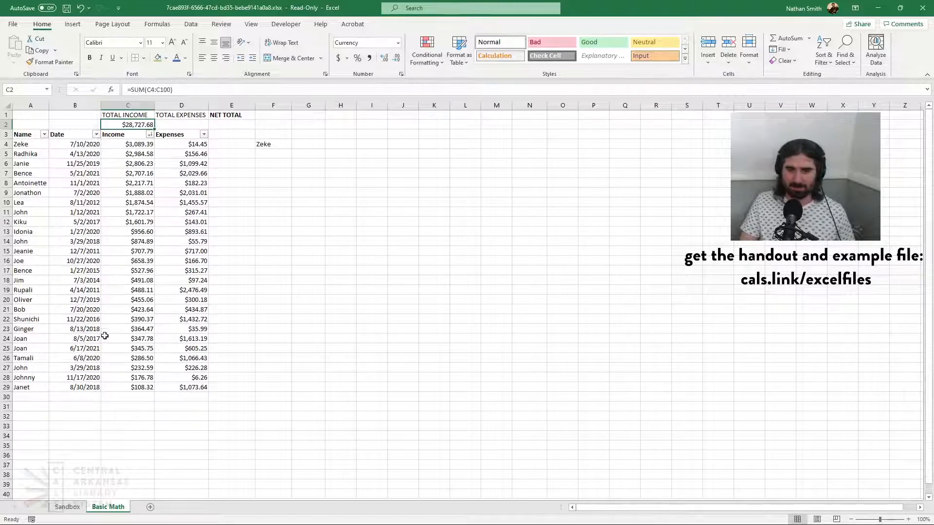
Test the income total by adding an income of 2000 in the empty cell C30, and delete that entry
scroll(133, 350, "down", 2)
left_click(144, 340)
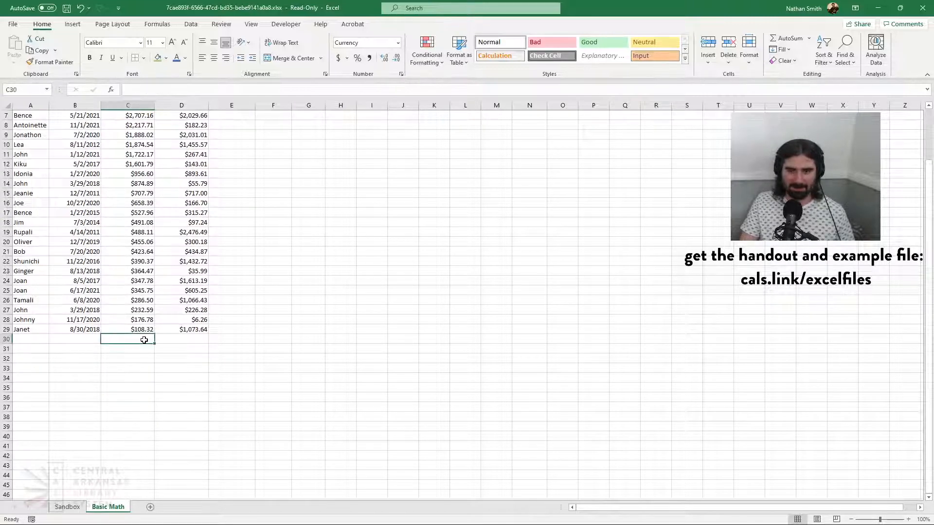
scroll(150, 350, "up", 2)
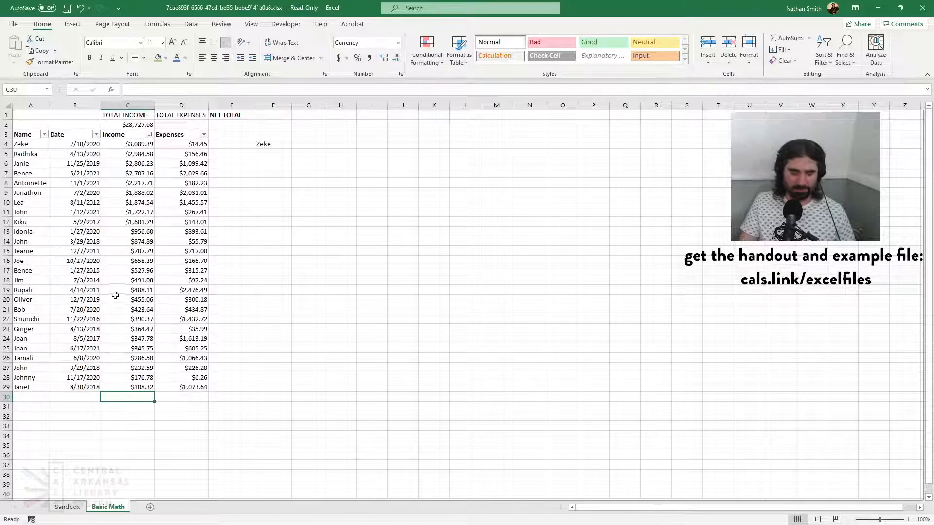
type("2000")
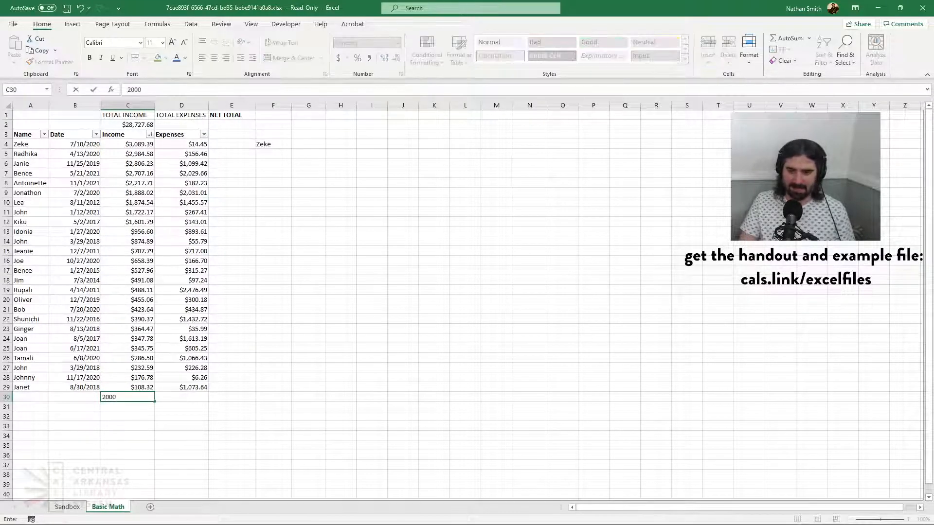
key("Return")
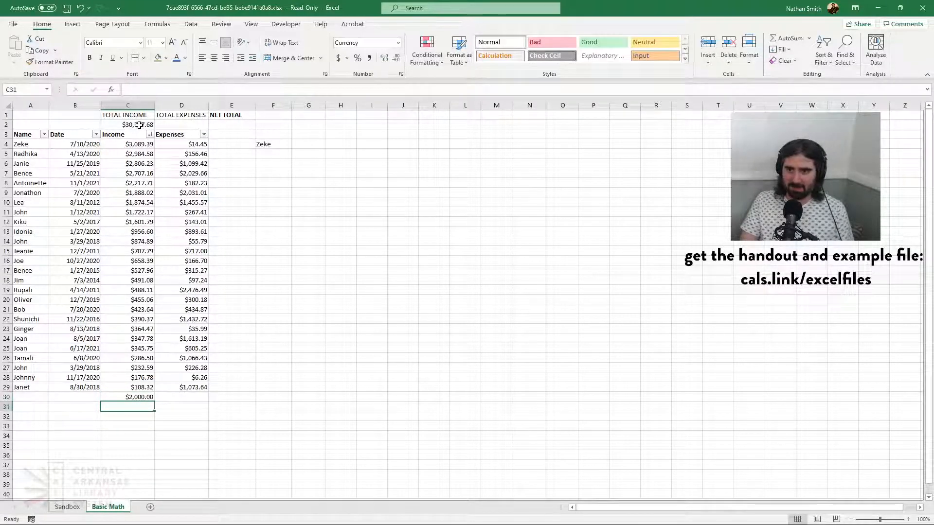
left_click(138, 397)
key("Delete")
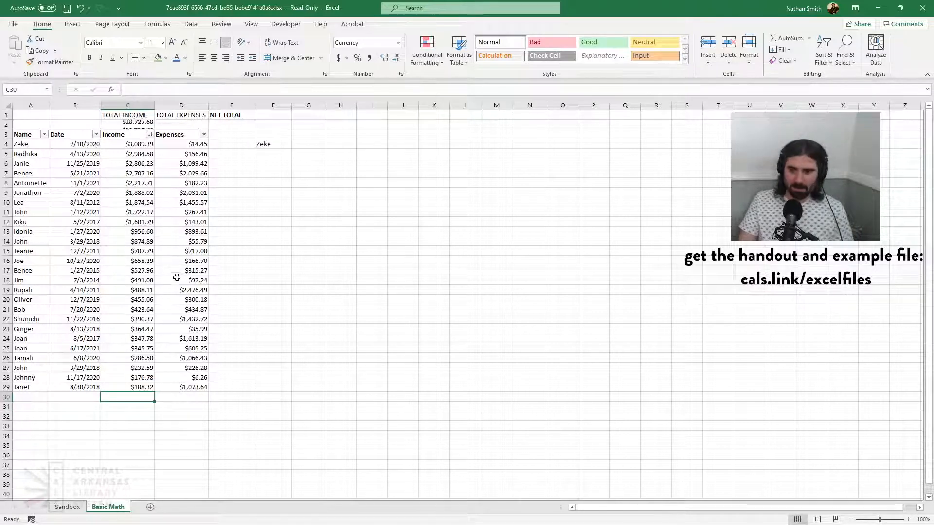
Examine the SUM formula in cell C2 and the cell range it covers, keeping the formula as it is
left_click(147, 125)
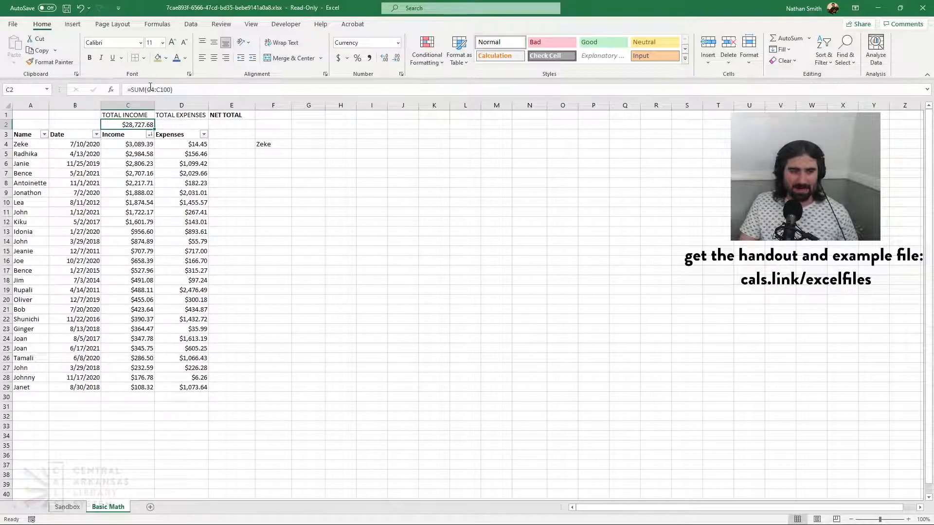
left_click(201, 93)
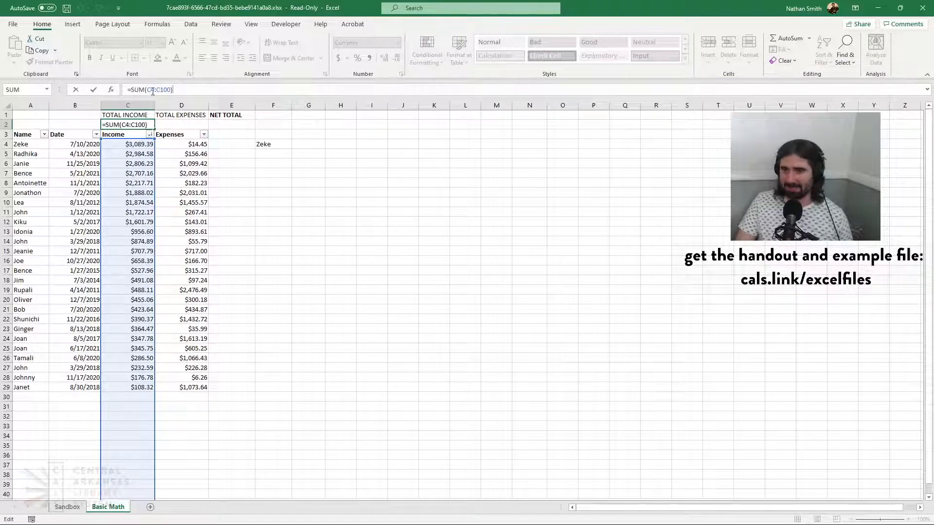
left_click(95, 91)
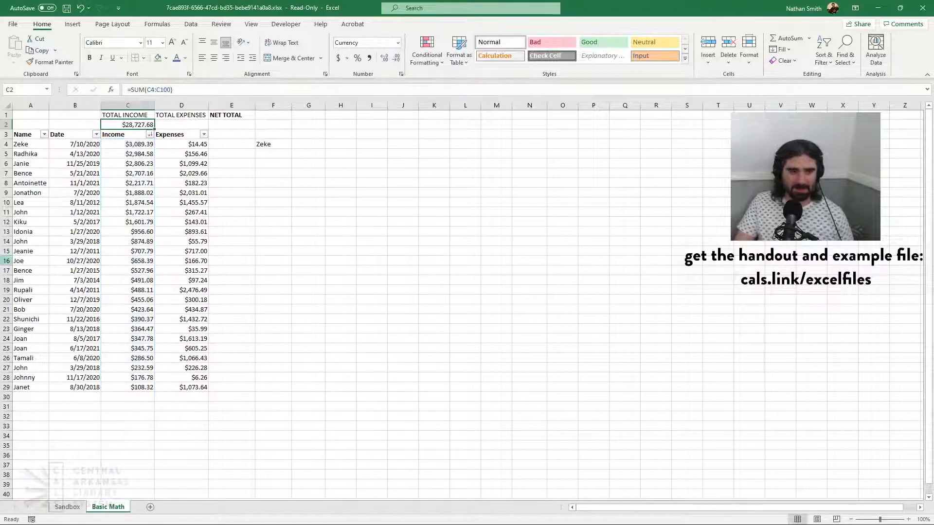